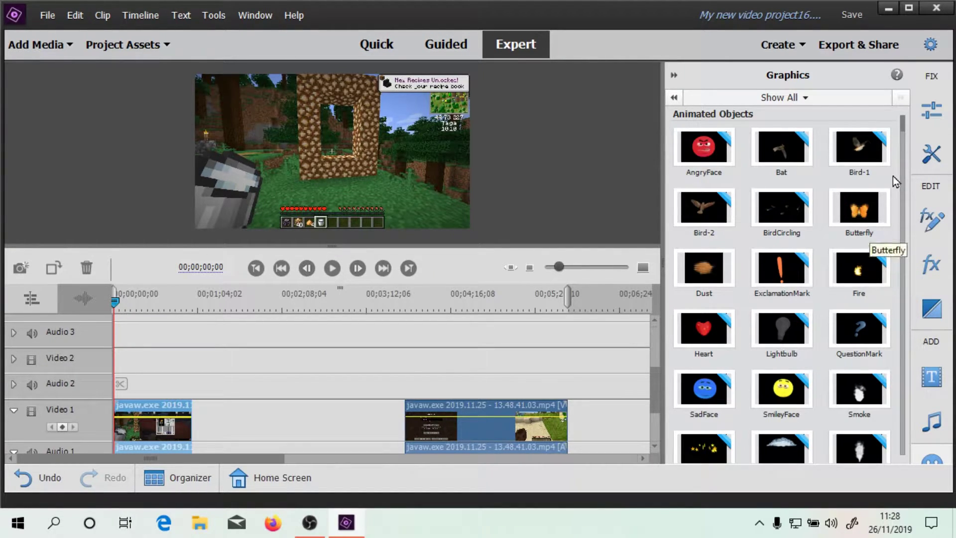
Step: Scroll the Graphics panel to the animals and drop the Mouse graphic on Video 2 at 0
{"action": "left_click_drag", "start_coordinate": [900, 124], "coordinate": [901, 143]}
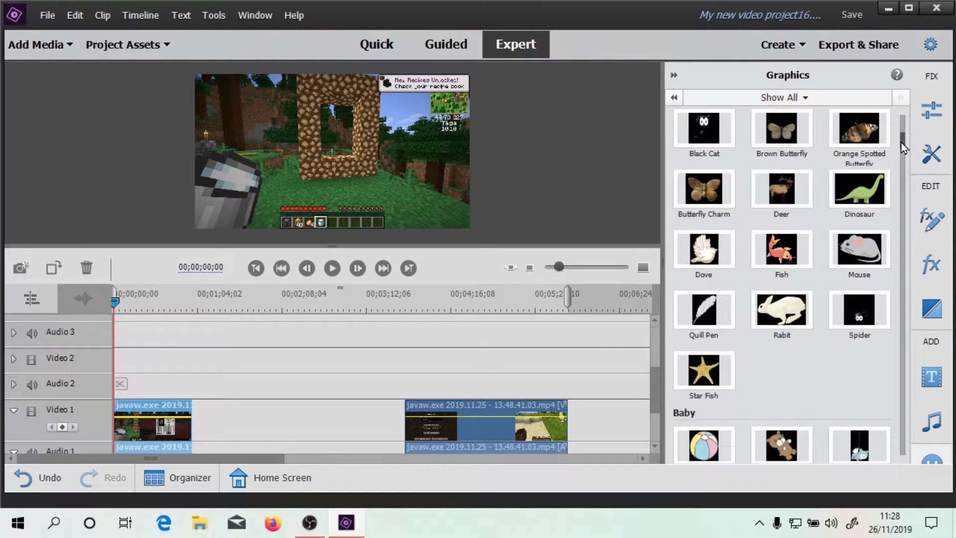
{"action": "left_click_drag", "start_coordinate": [850, 258], "coordinate": [116, 364]}
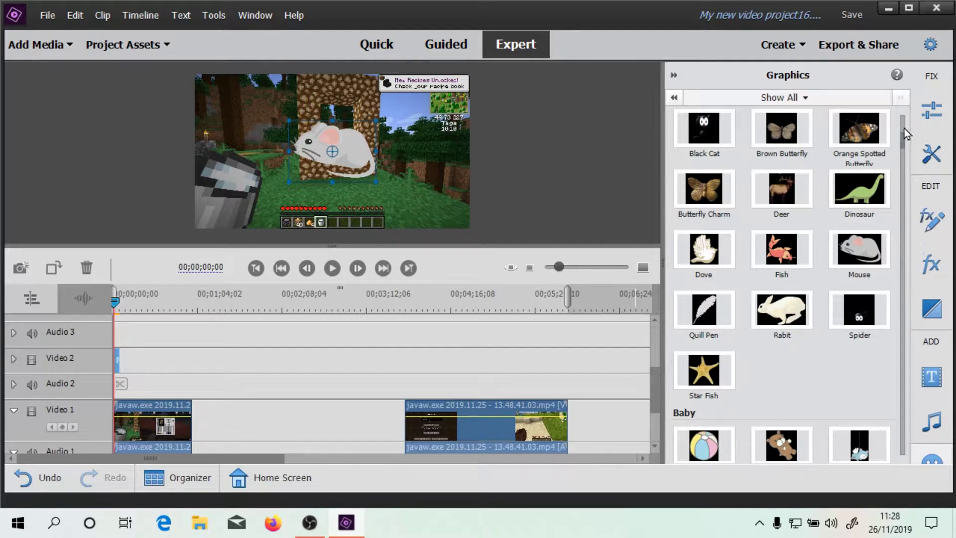
Step: Scale the Mouse graphic up in a larger Monitor, narrow it from the side, and hide Graphics
{"action": "mouse_move", "coordinate": [904, 136]}
{"action": "left_mouse_down"}
{"action": "mouse_move", "coordinate": [897, 247]}
{"action": "mouse_move", "coordinate": [900, 119]}
{"action": "left_mouse_up"}
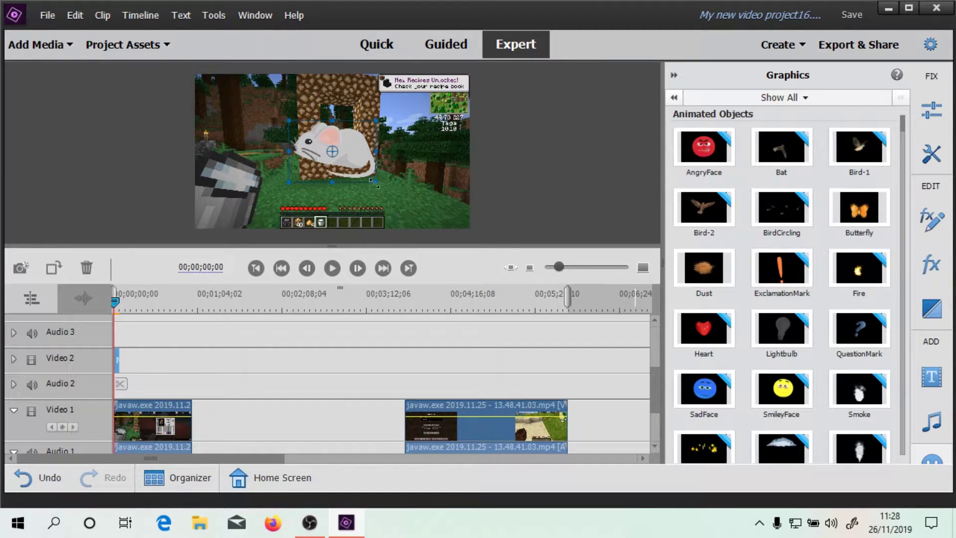
{"action": "left_click_drag", "start_coordinate": [374, 183], "coordinate": [440, 252]}
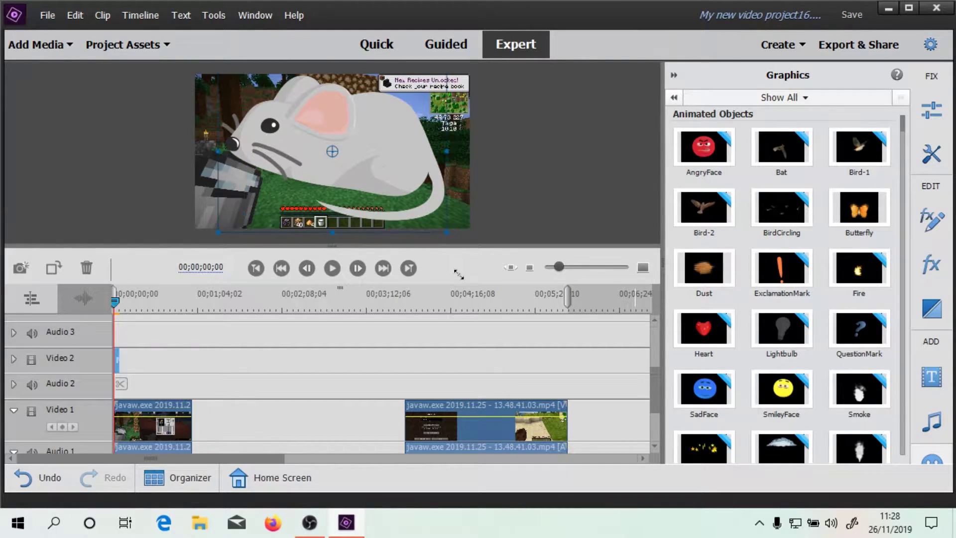
{"action": "left_click_drag", "start_coordinate": [472, 282], "coordinate": [475, 288]}
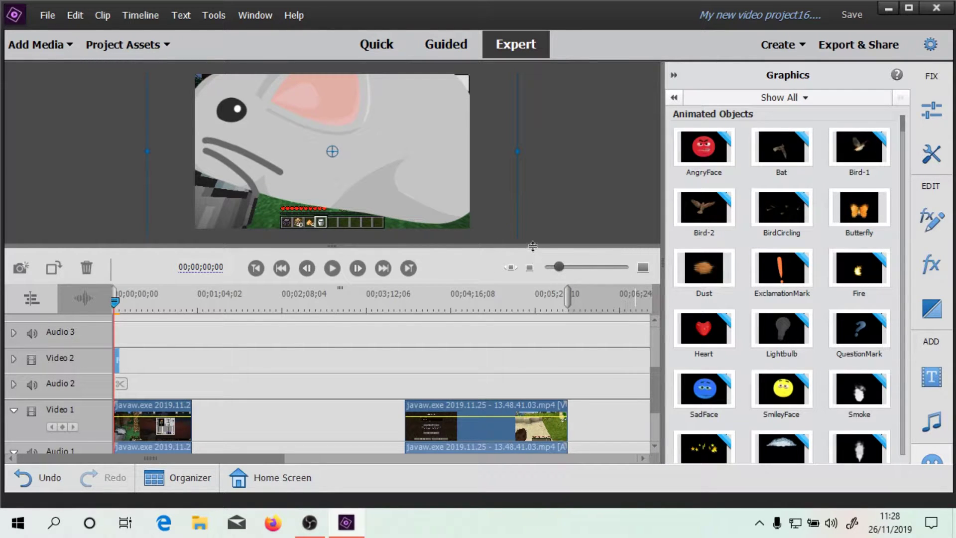
{"action": "left_click_drag", "start_coordinate": [532, 246], "coordinate": [512, 290]}
{"action": "left_click_drag", "start_coordinate": [522, 158], "coordinate": [445, 161]}
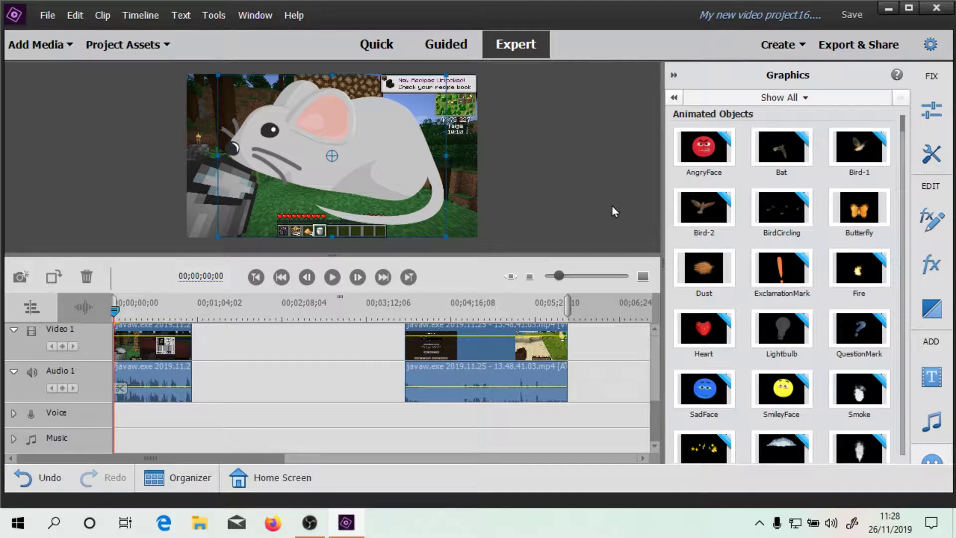
{"action": "left_click", "coordinate": [674, 75]}
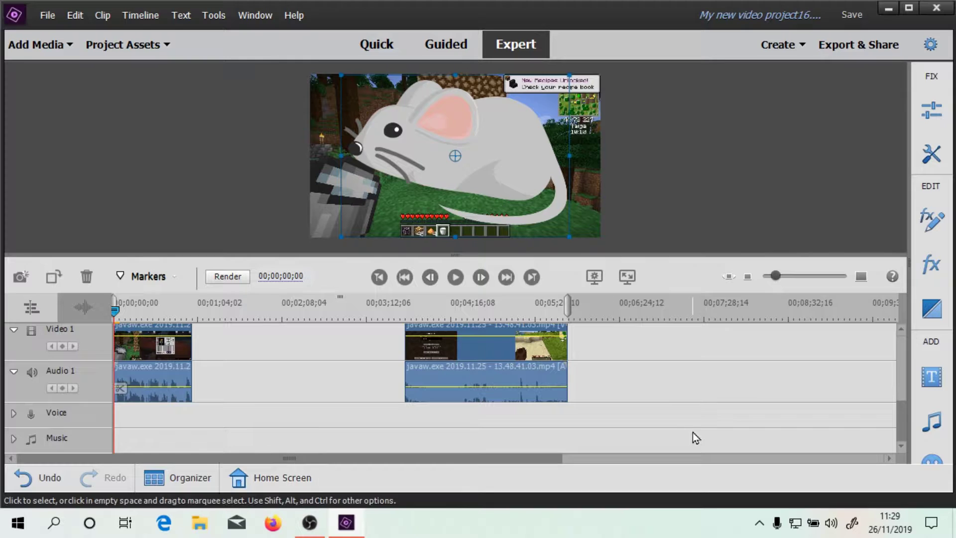
Step: Bring Video 2 and 3 into view and zoom the timeline in on the Mouse.png clip
{"action": "left_click", "coordinate": [901, 329]}
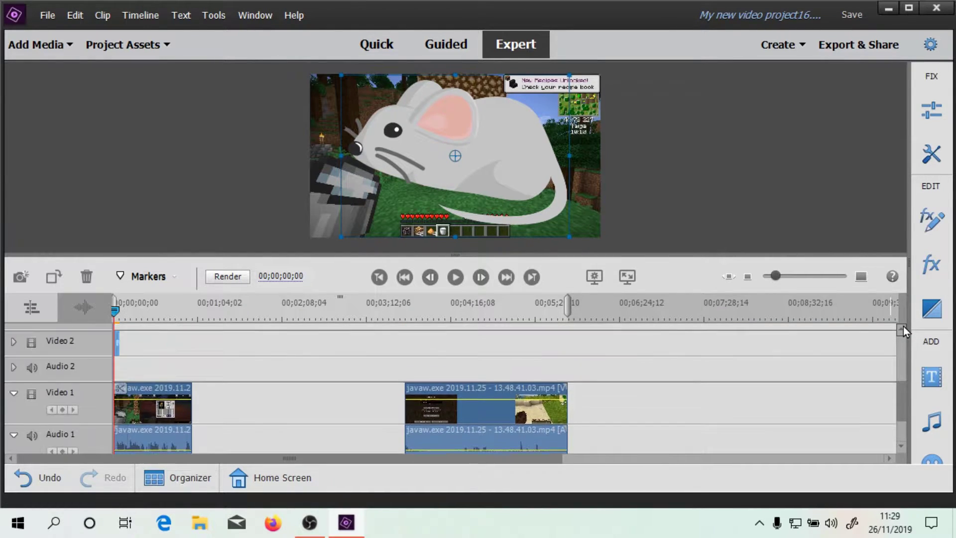
{"action": "left_click", "coordinate": [797, 276]}
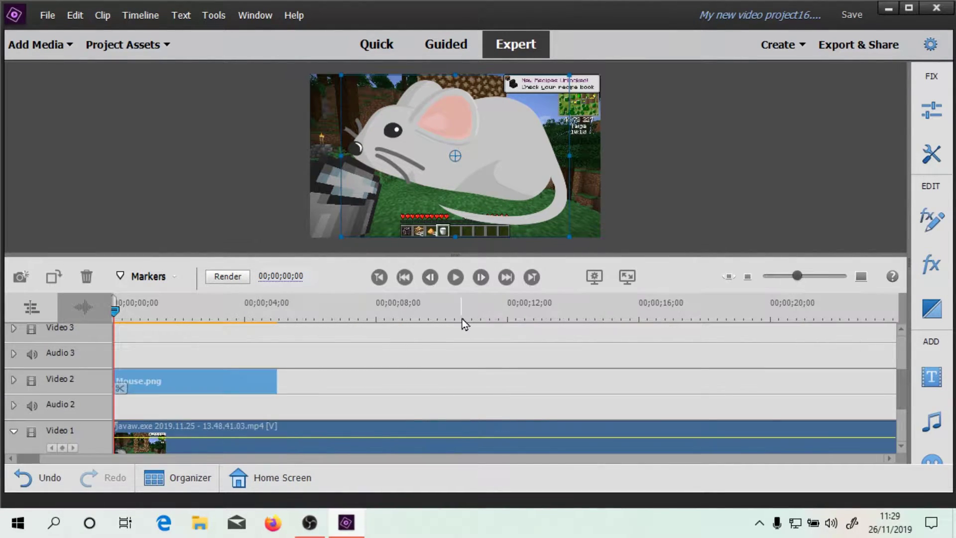
{"action": "left_click", "coordinate": [169, 417]}
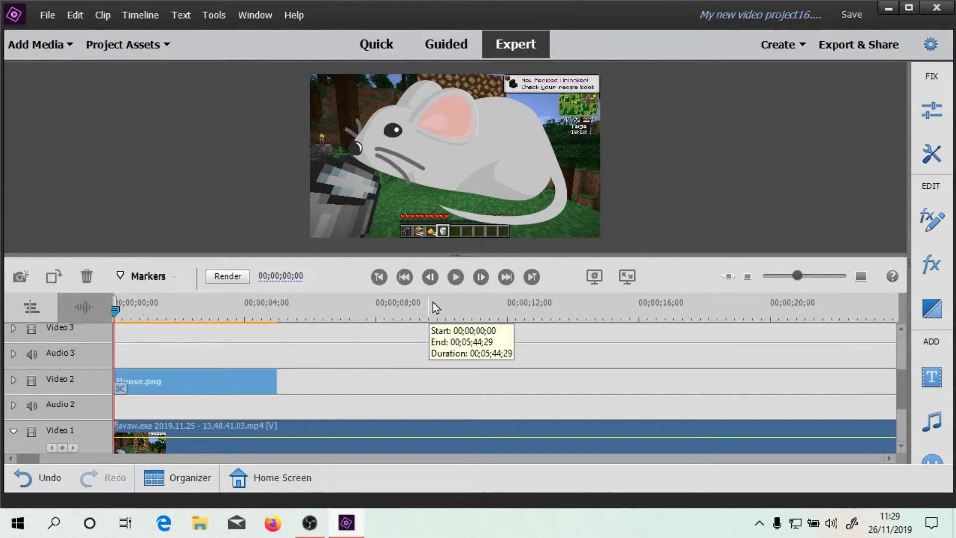
Step: Play and pause the preview, return the playhead to 0, and open Mouse.png's context menu
{"action": "left_click", "coordinate": [454, 276]}
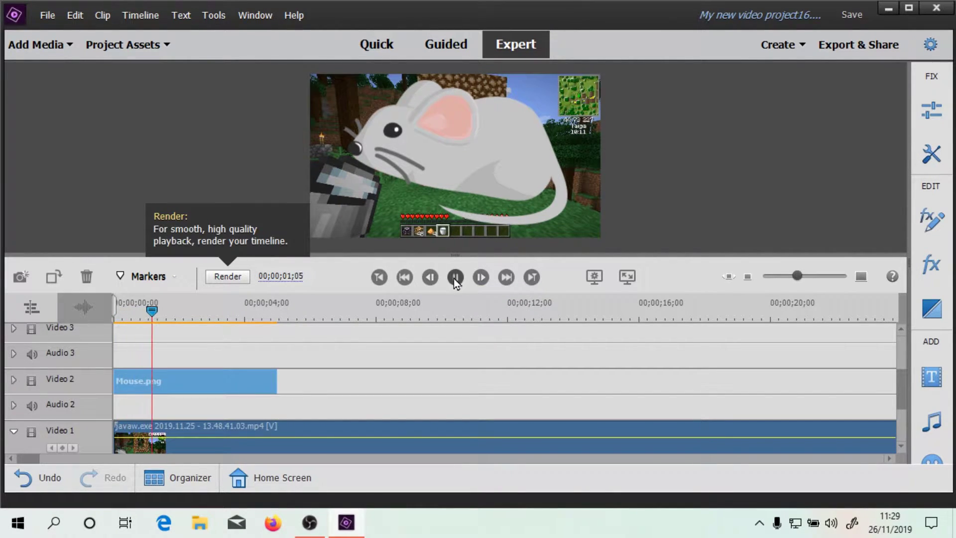
{"action": "left_click", "coordinate": [454, 277]}
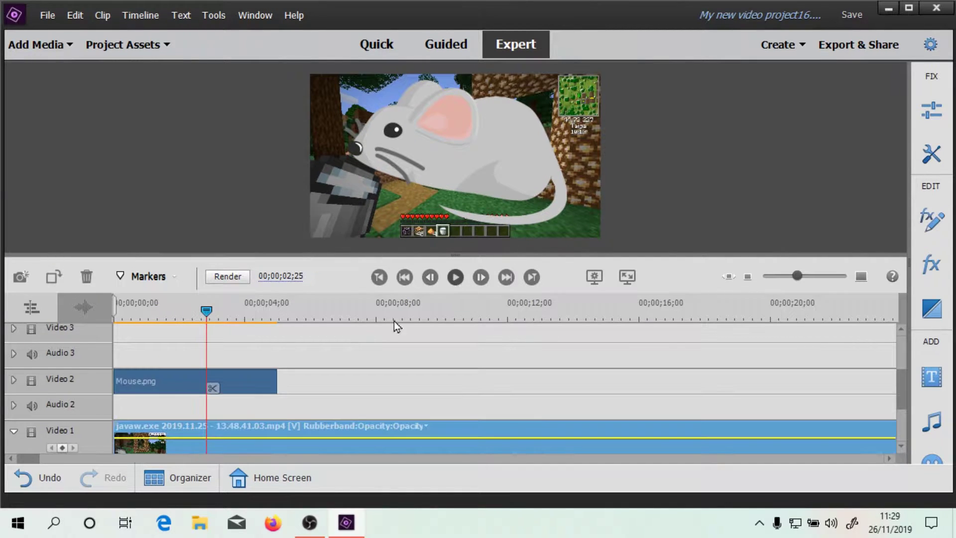
{"action": "left_click_drag", "start_coordinate": [208, 316], "coordinate": [89, 284]}
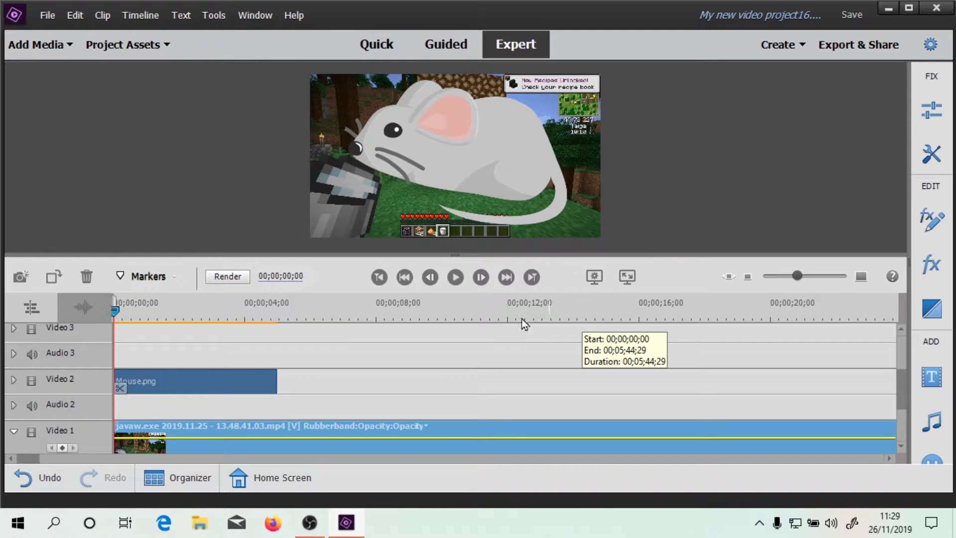
{"action": "right_click", "coordinate": [215, 378]}
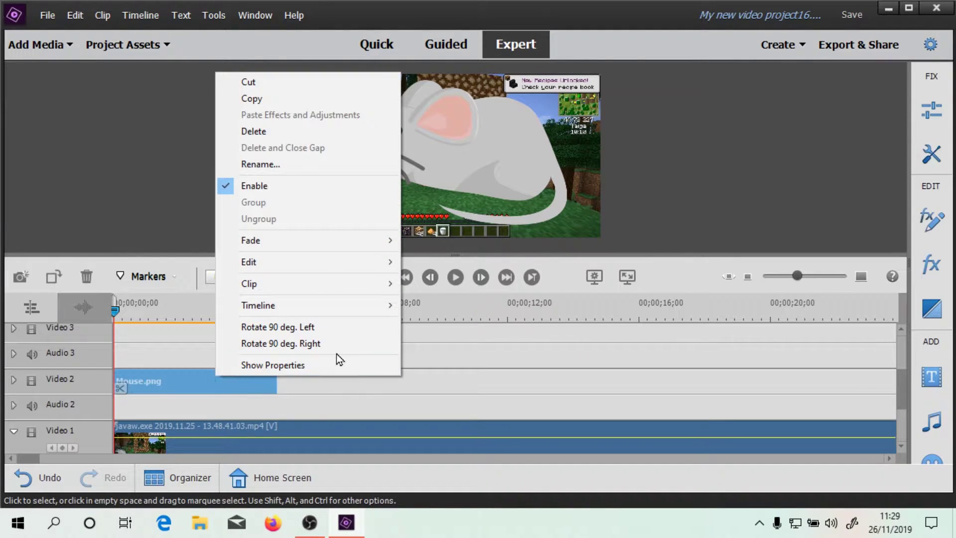
Step: Apply Clip > Videomerge to Mouse.png and show its Applied Effects panel
{"action": "mouse_move", "coordinate": [326, 289]}
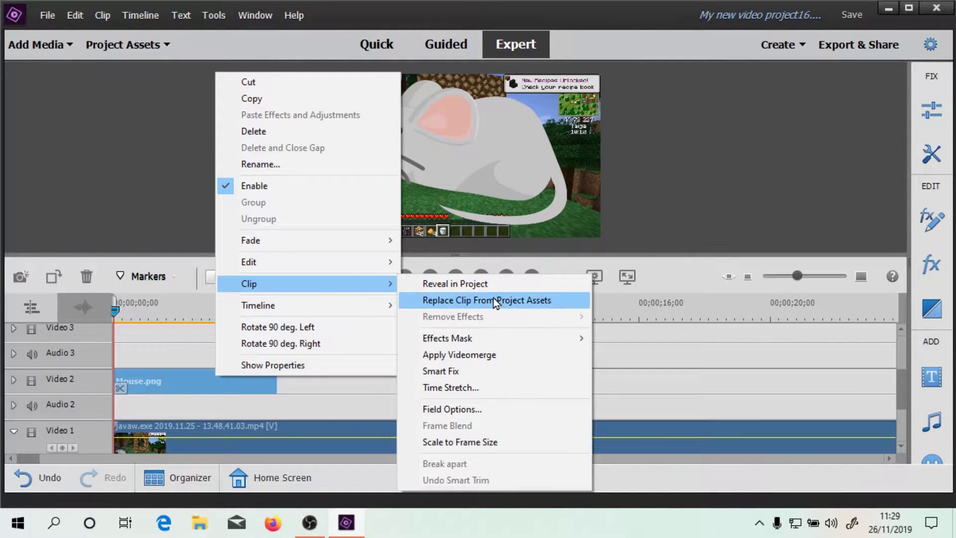
{"action": "left_click", "coordinate": [473, 357]}
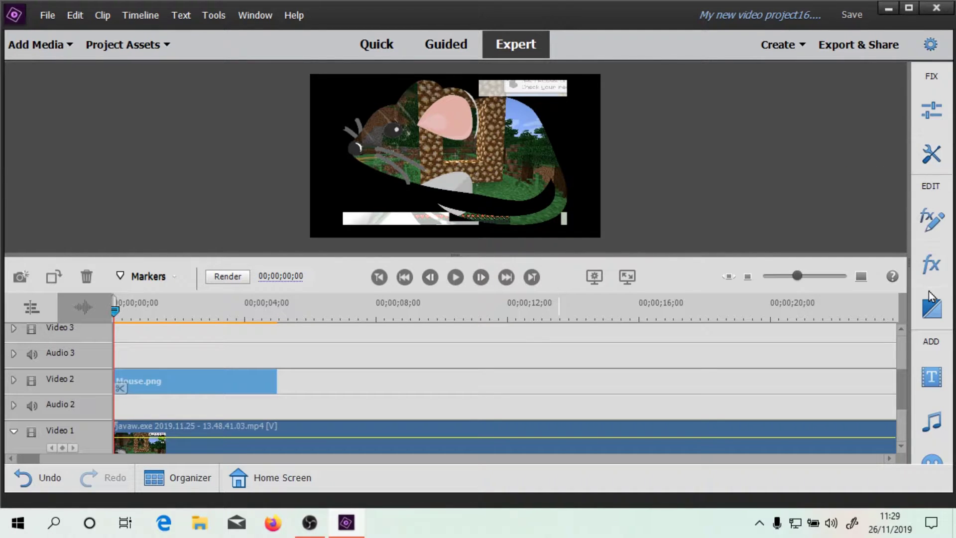
{"action": "left_click", "coordinate": [932, 218]}
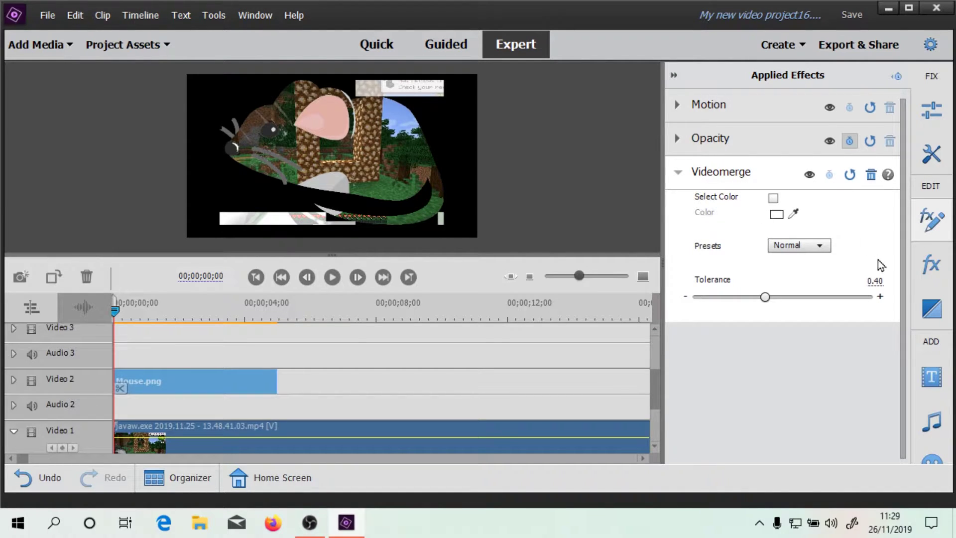
Step: Try the Soft, Detailed and Normal Videomerge presets on the mouse clip
{"action": "left_click", "coordinate": [796, 248]}
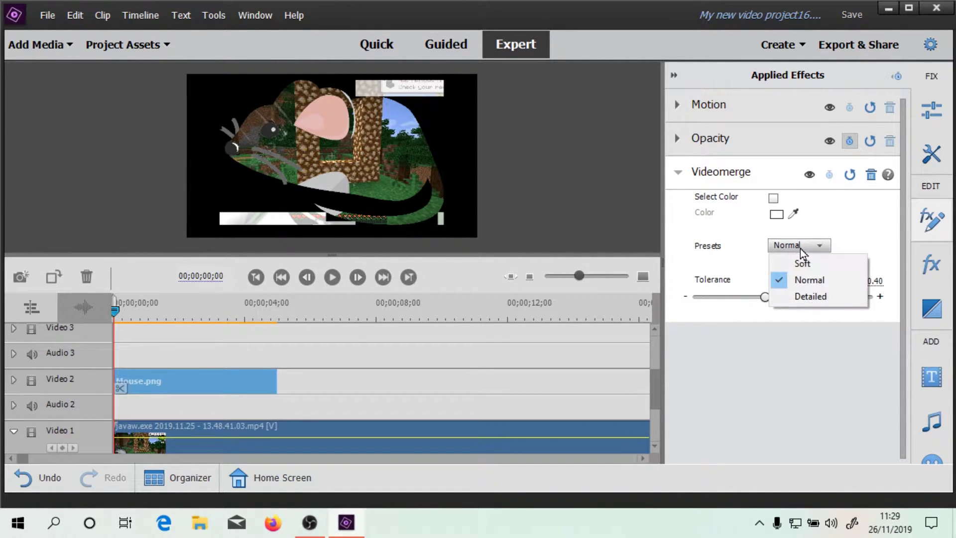
{"action": "left_click", "coordinate": [825, 268]}
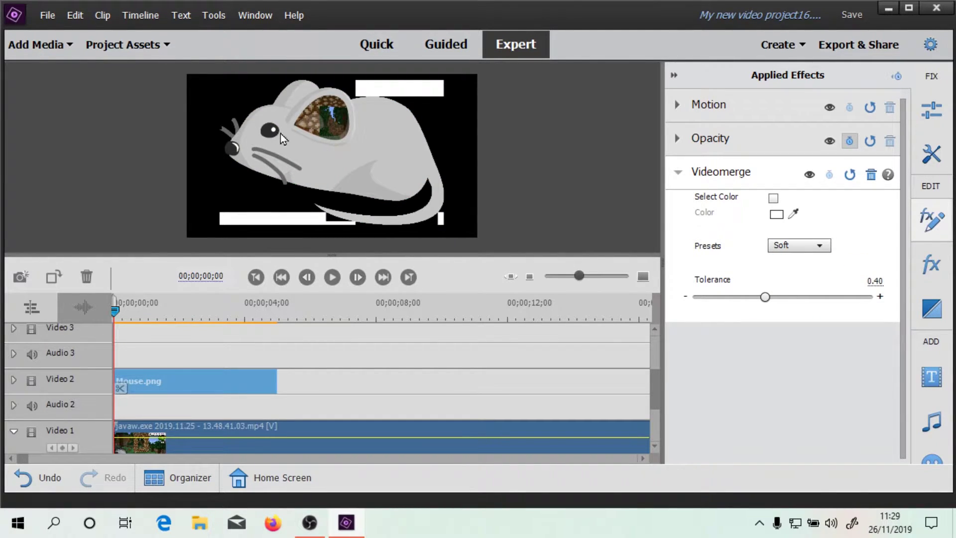
{"action": "left_click", "coordinate": [817, 245]}
{"action": "left_click", "coordinate": [813, 304]}
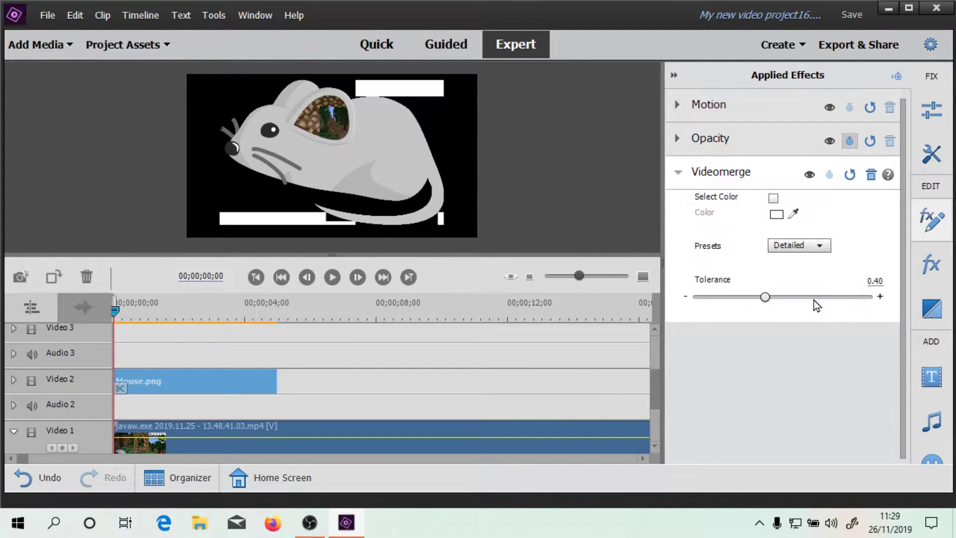
{"action": "left_click", "coordinate": [796, 249]}
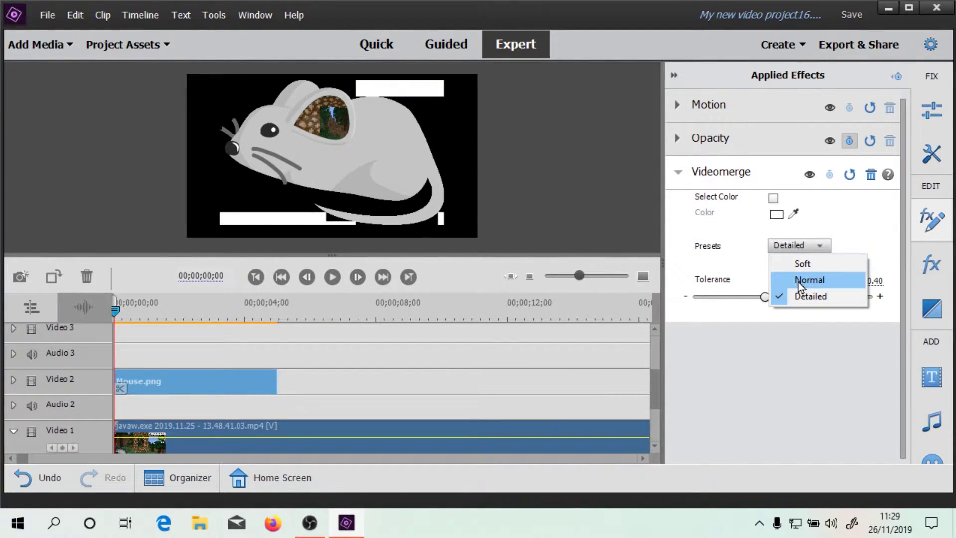
{"action": "left_click", "coordinate": [798, 281]}
{"action": "left_click", "coordinate": [803, 249]}
{"action": "left_click", "coordinate": [801, 263]}
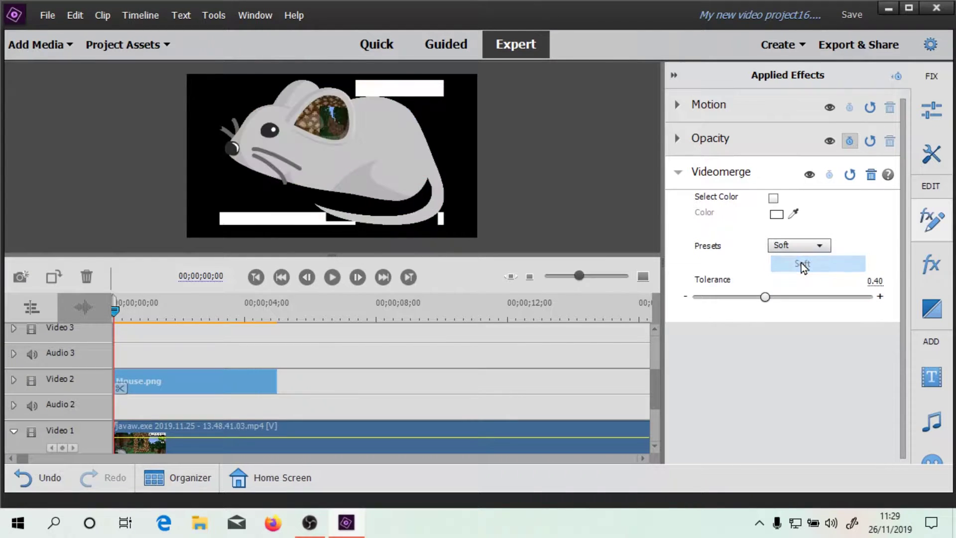
Step: Settle on the Detailed preset and drag Videomerge Tolerance down to 0.36
{"action": "left_click", "coordinate": [802, 246]}
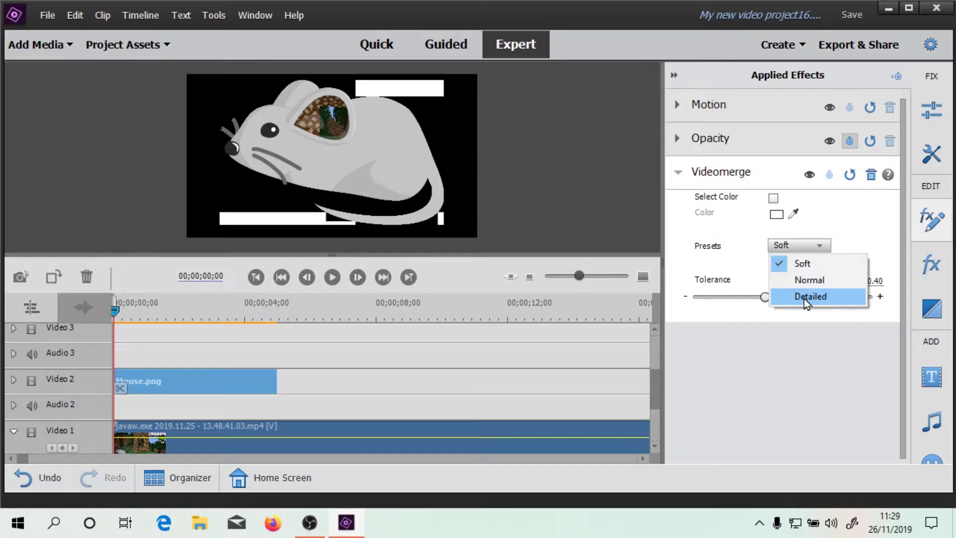
{"action": "left_click", "coordinate": [804, 298]}
{"action": "left_click", "coordinate": [808, 249]}
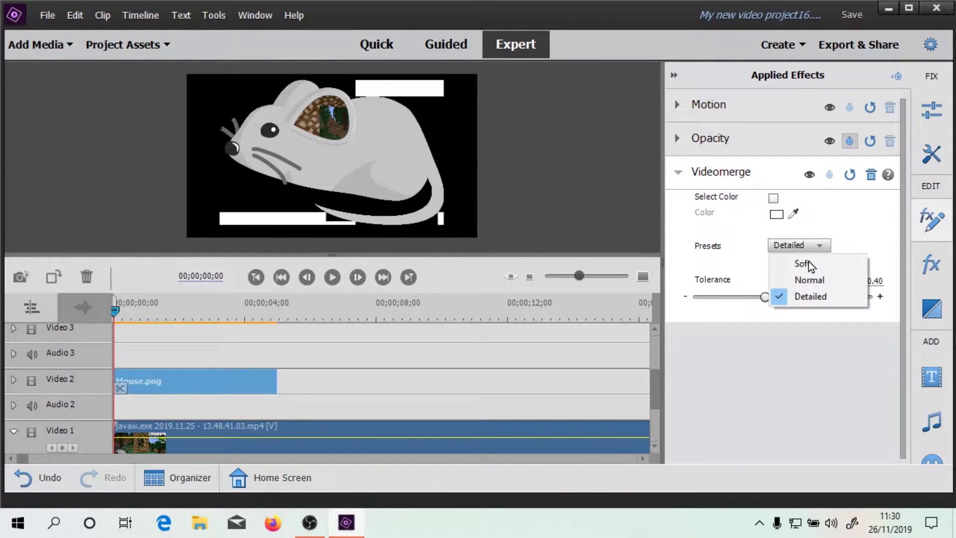
{"action": "left_click", "coordinate": [808, 265]}
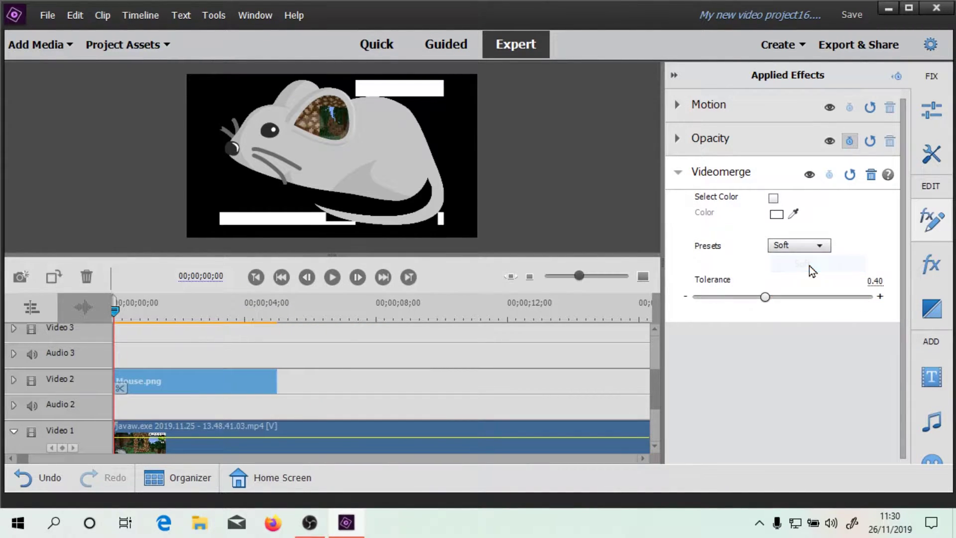
{"action": "left_click", "coordinate": [799, 244]}
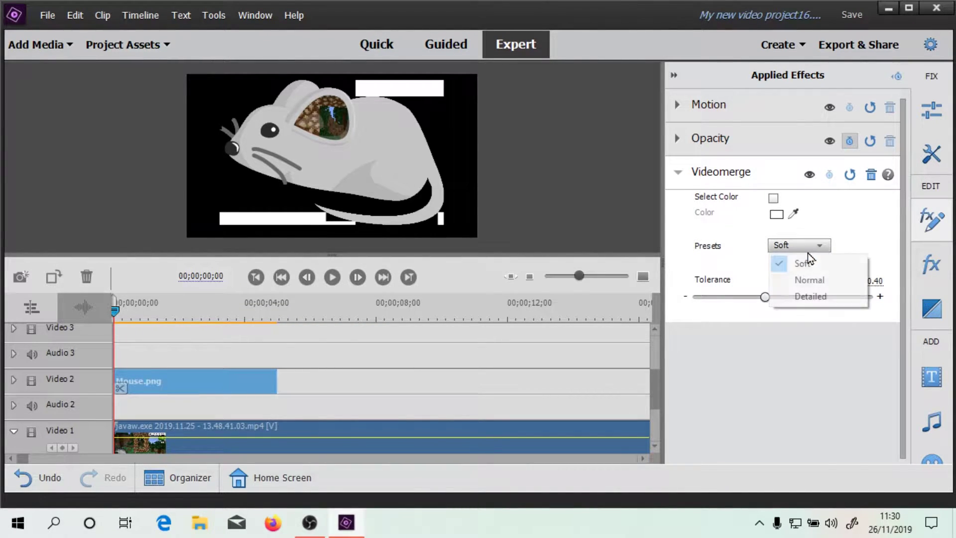
{"action": "left_click", "coordinate": [806, 298]}
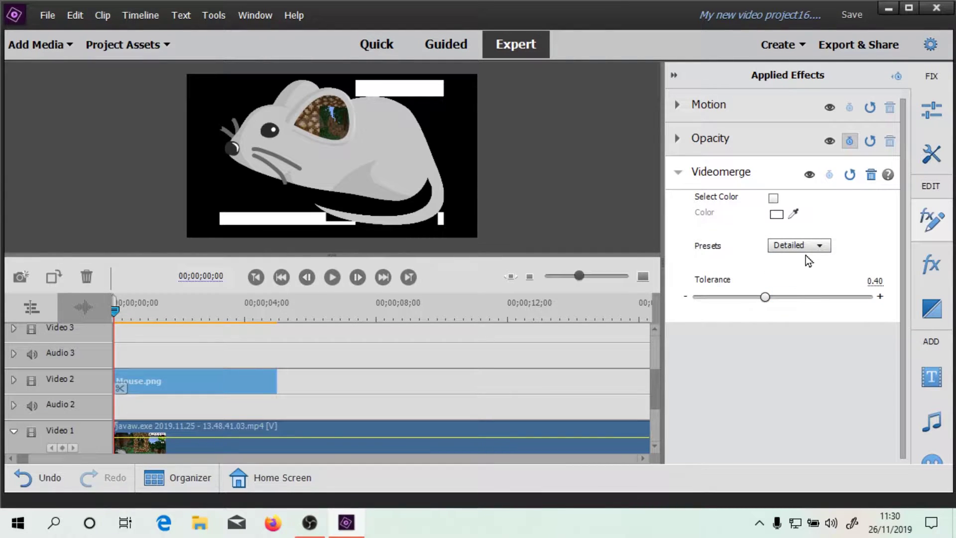
{"action": "left_click_drag", "start_coordinate": [765, 297], "coordinate": [800, 297]}
{"action": "left_click_drag", "start_coordinate": [873, 297], "coordinate": [757, 296]}
Step: Enable Select Color and sample key colours: the mouse, the grass, the pink ear, the black eye, the grey body
{"action": "left_click", "coordinate": [773, 198]}
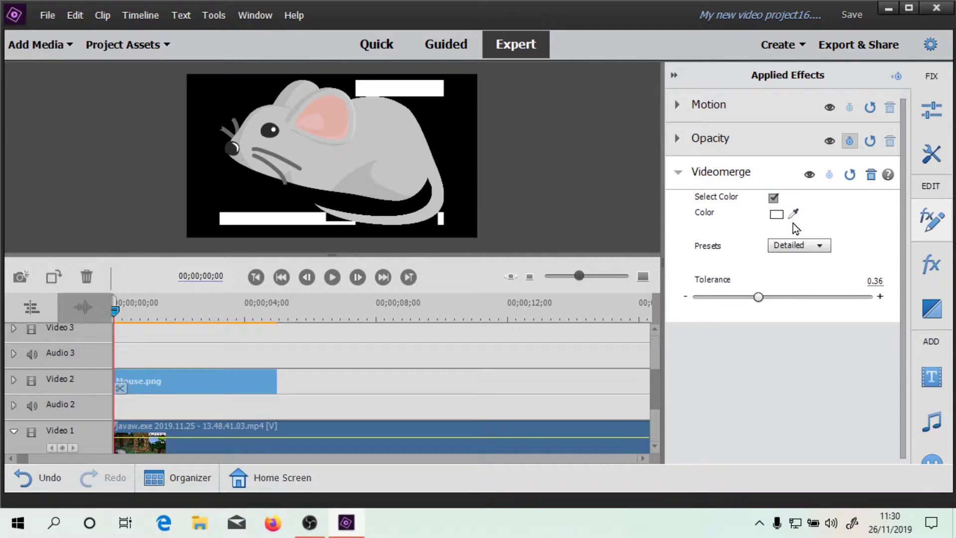
{"action": "left_click", "coordinate": [793, 213]}
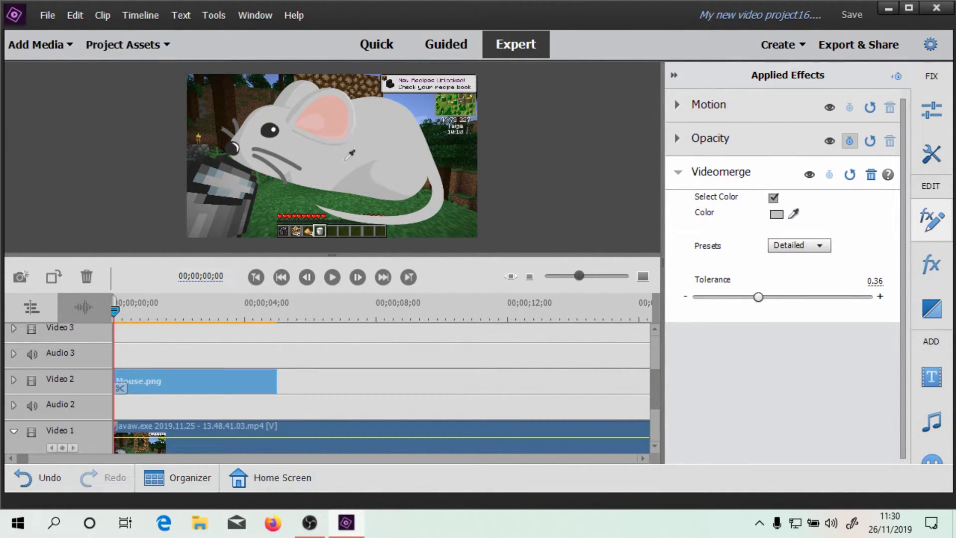
{"action": "left_click", "coordinate": [391, 140]}
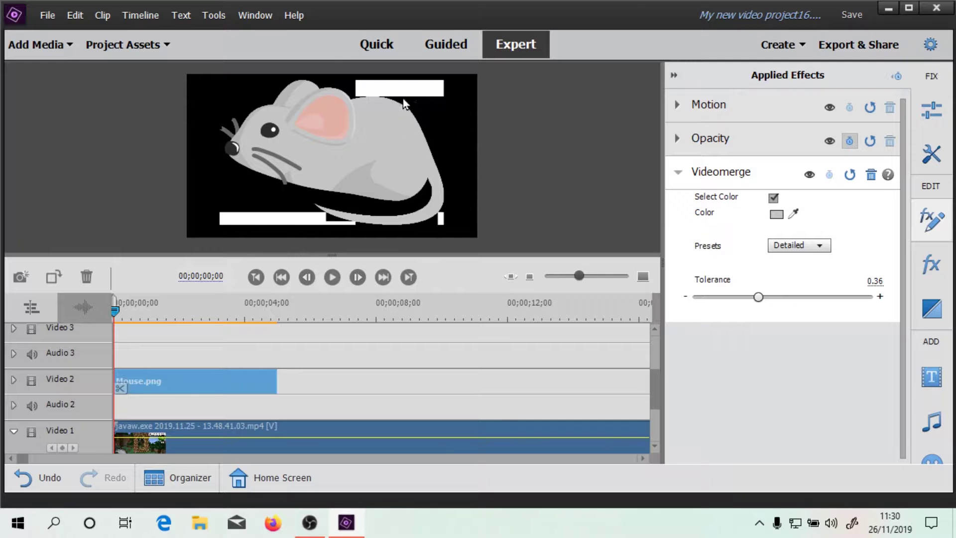
{"action": "left_click", "coordinate": [793, 213]}
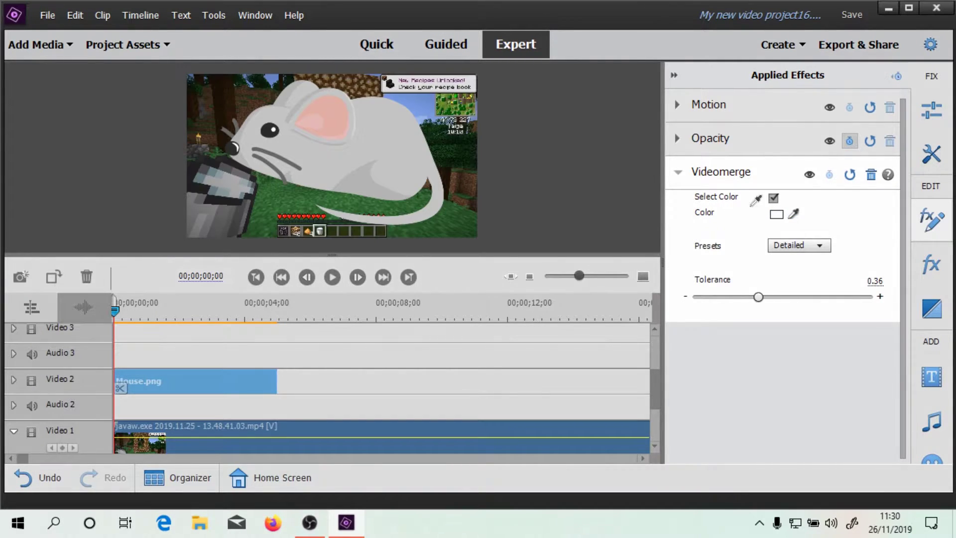
{"action": "left_click", "coordinate": [278, 212]}
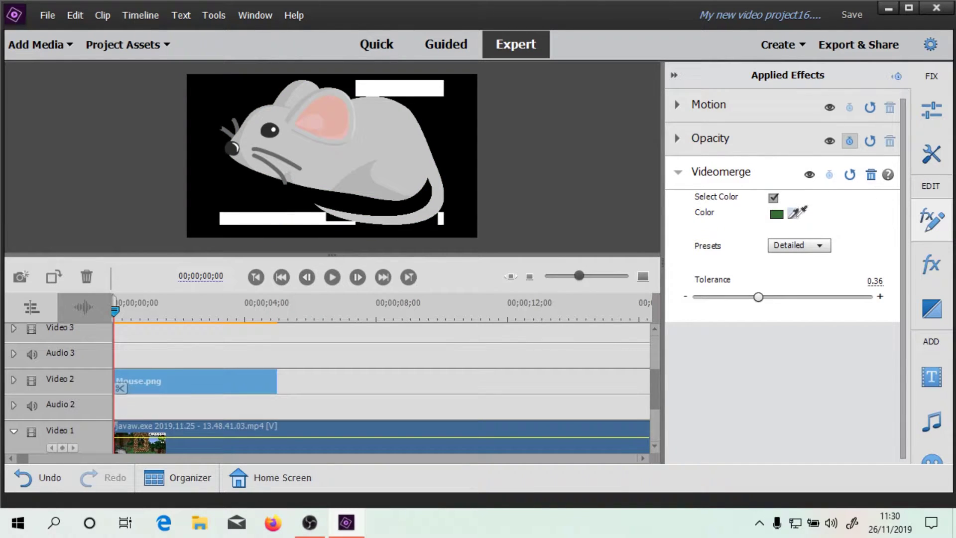
{"action": "left_click", "coordinate": [797, 213]}
{"action": "left_click", "coordinate": [333, 127]}
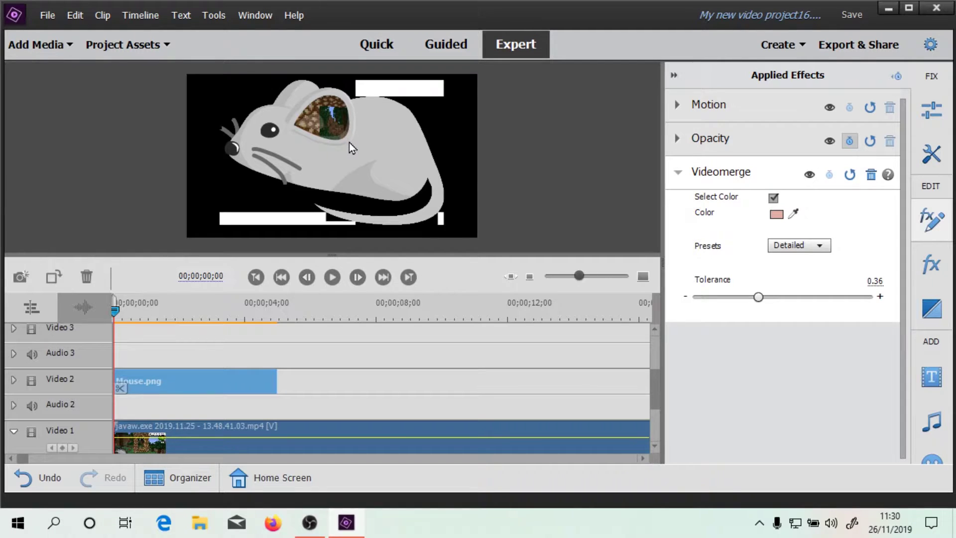
{"action": "left_click", "coordinate": [797, 213]}
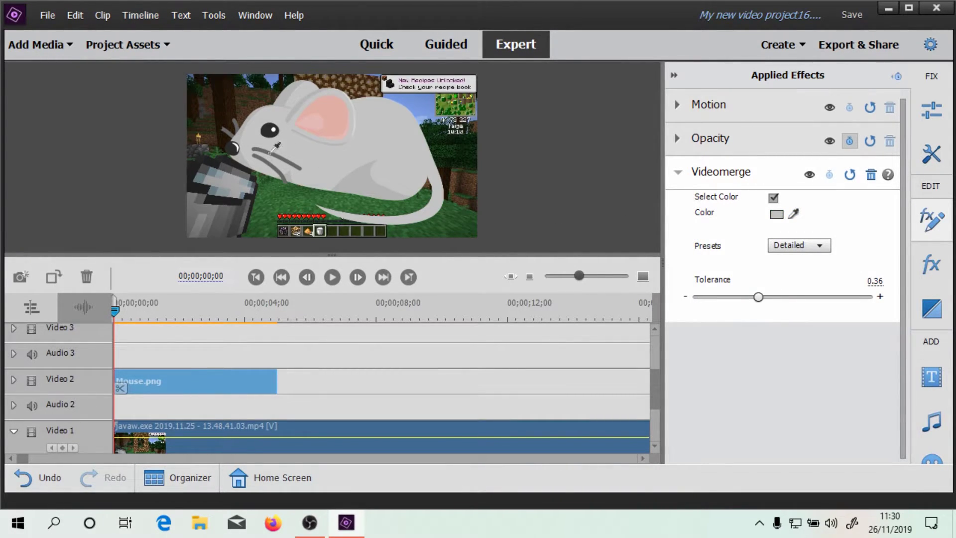
{"action": "left_click", "coordinate": [269, 131]}
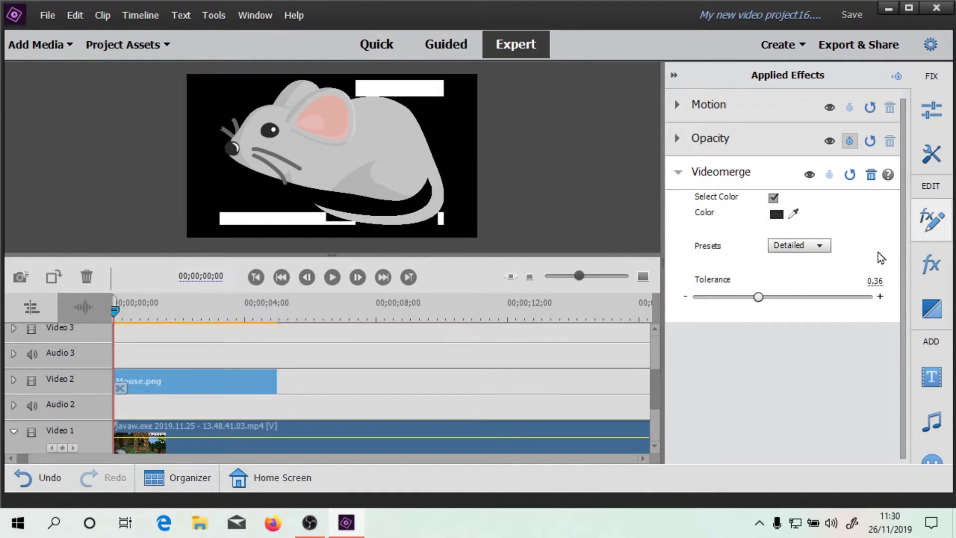
{"action": "left_click", "coordinate": [793, 213]}
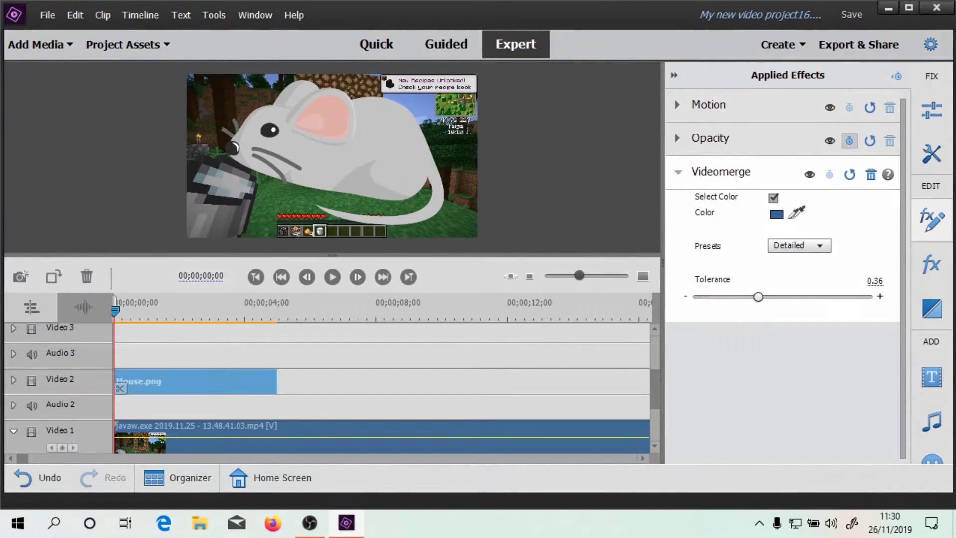
{"action": "left_click", "coordinate": [361, 186]}
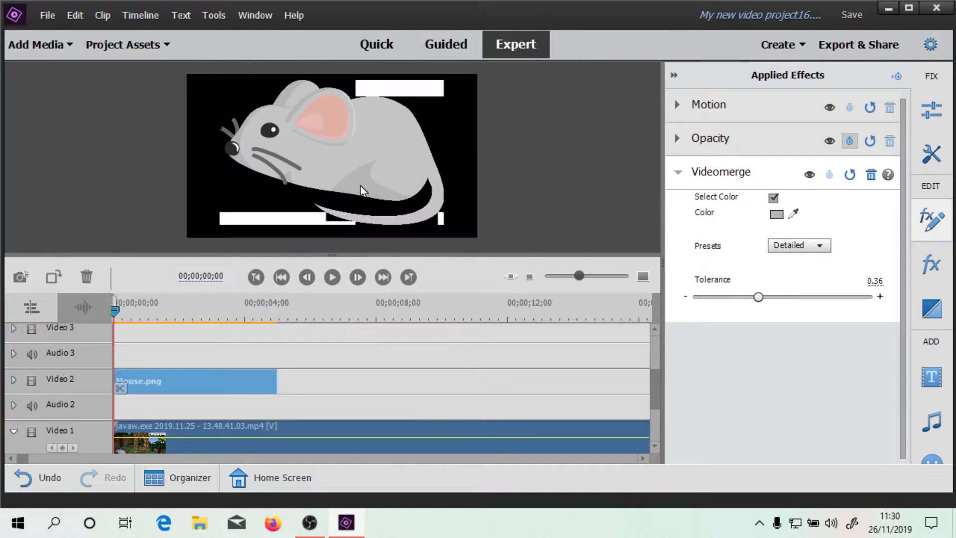
Step: Sample more key colours from the preview, ending with the mouse's grey as key colour
{"action": "left_click", "coordinate": [794, 214]}
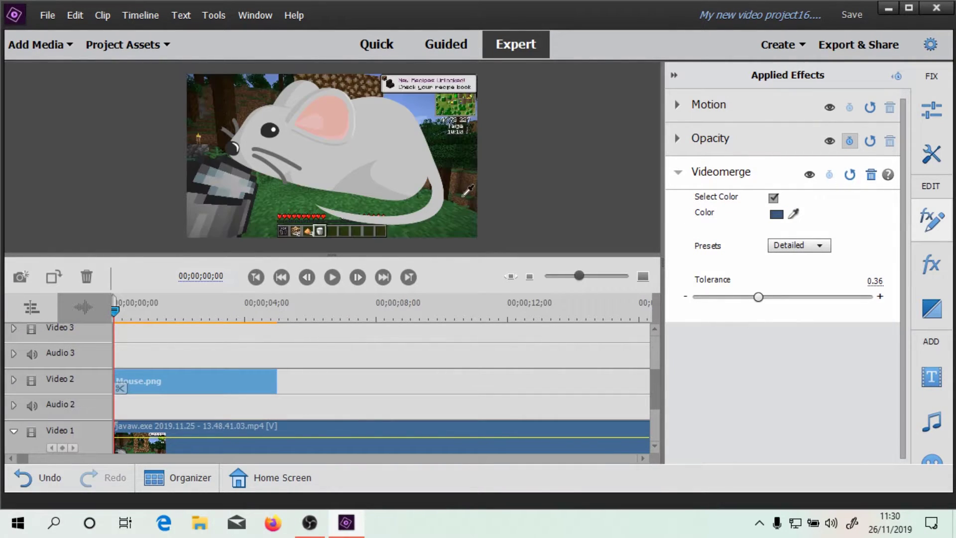
{"action": "left_click", "coordinate": [440, 192]}
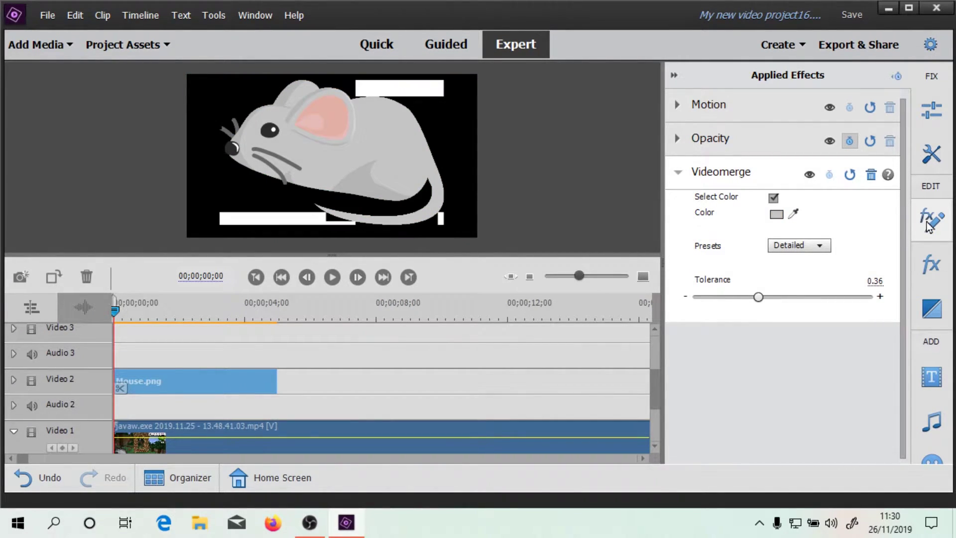
{"action": "left_click", "coordinate": [794, 213]}
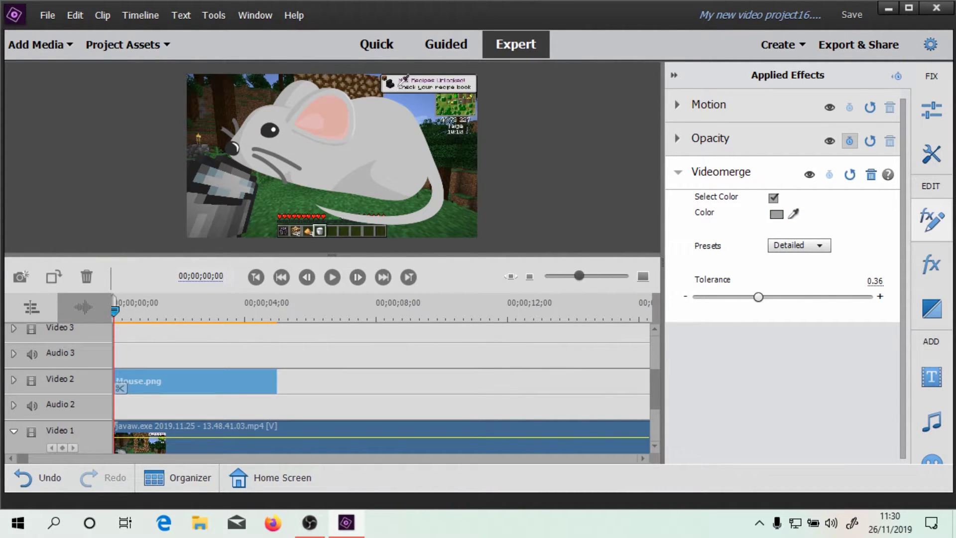
{"action": "left_click", "coordinate": [400, 84]}
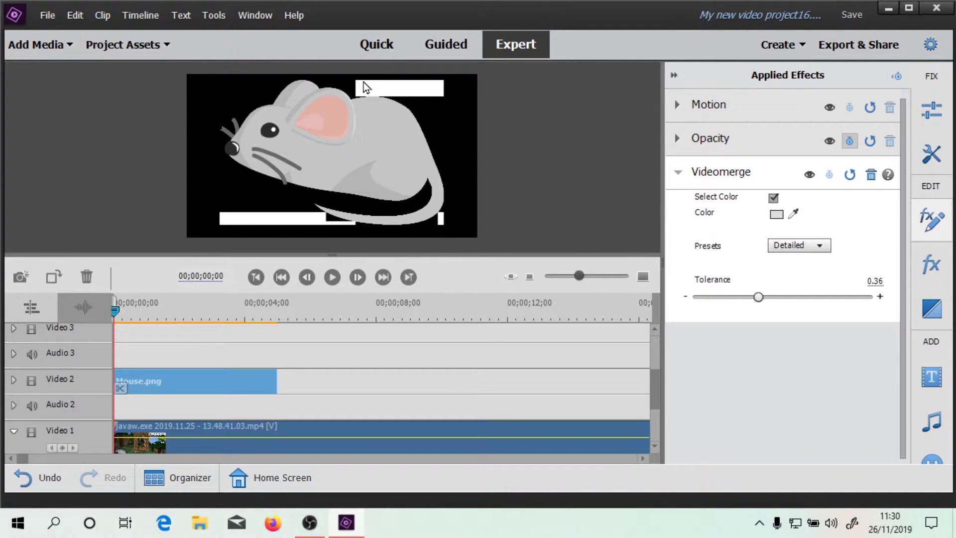
{"action": "left_click", "coordinate": [793, 213]}
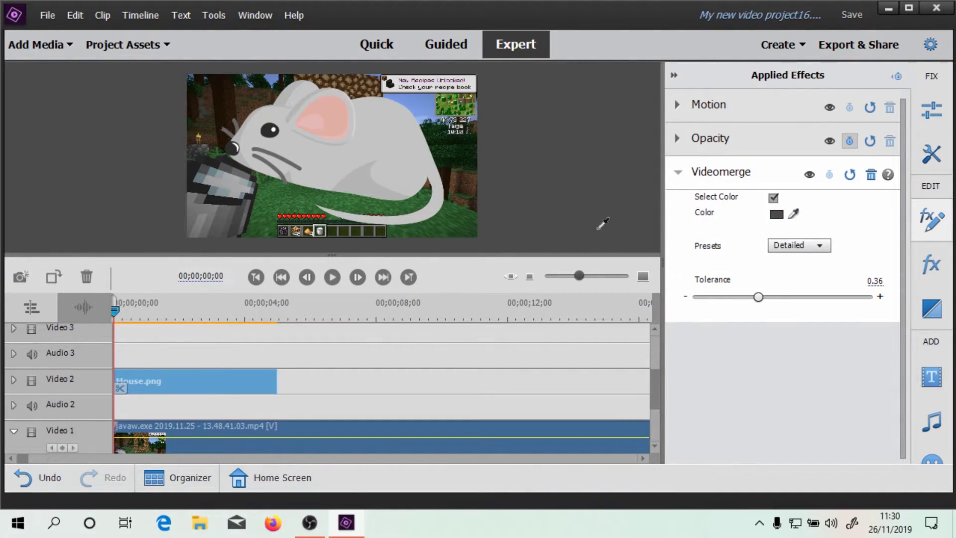
{"action": "left_click", "coordinate": [333, 232]}
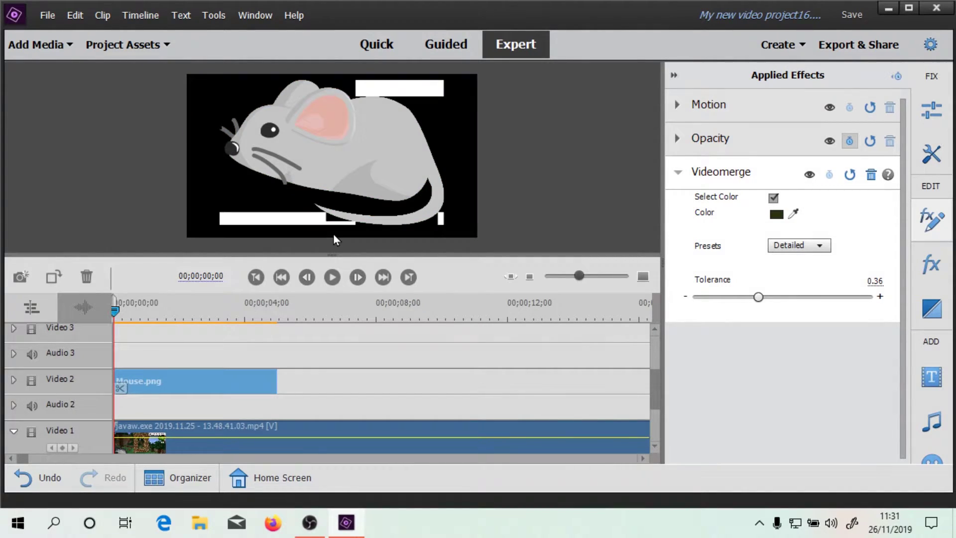
{"action": "left_click", "coordinate": [792, 213]}
{"action": "left_click", "coordinate": [788, 252]}
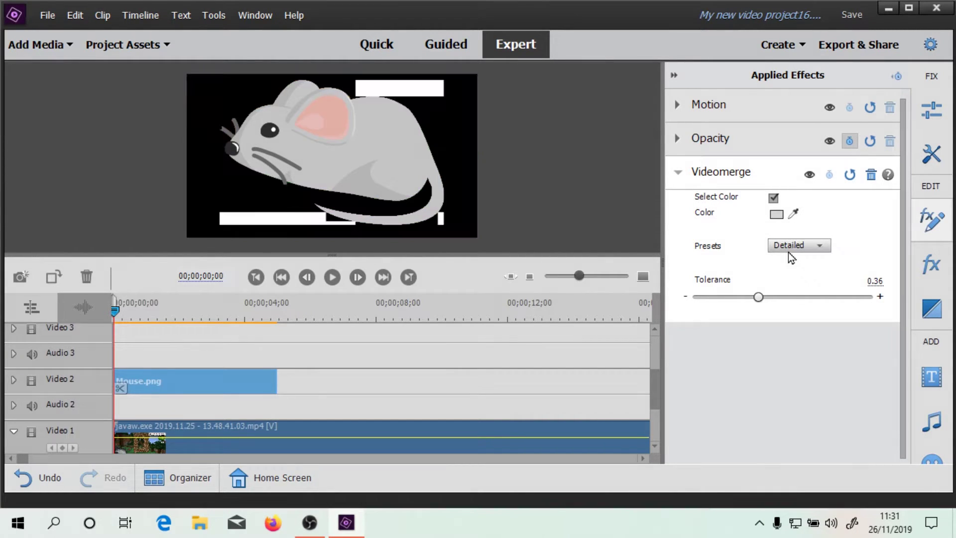
Step: Switch the Videomerge preset to Normal and reselect the Mouse.png clip on Video 2
{"action": "left_click", "coordinate": [788, 252]}
{"action": "left_click", "coordinate": [794, 279]}
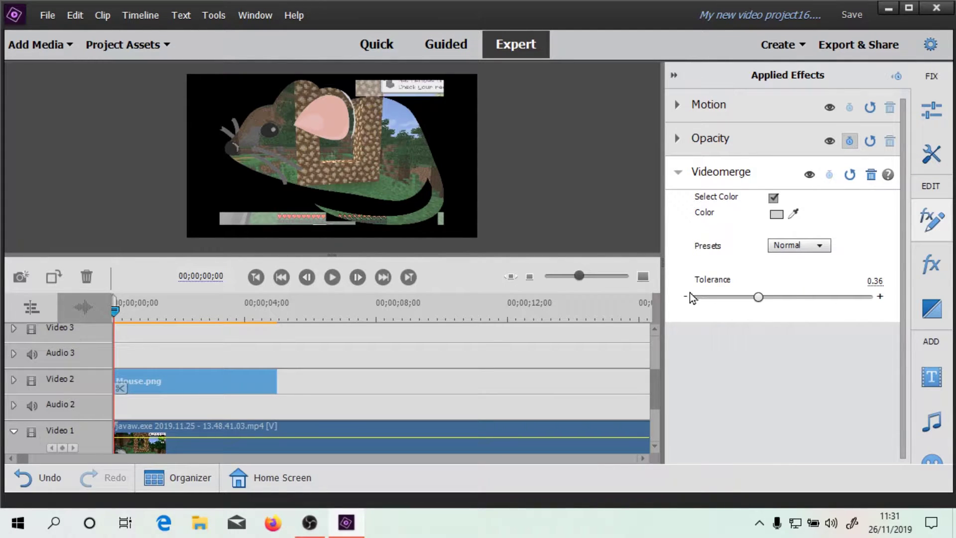
{"action": "left_click", "coordinate": [219, 346]}
{"action": "left_click", "coordinate": [216, 386]}
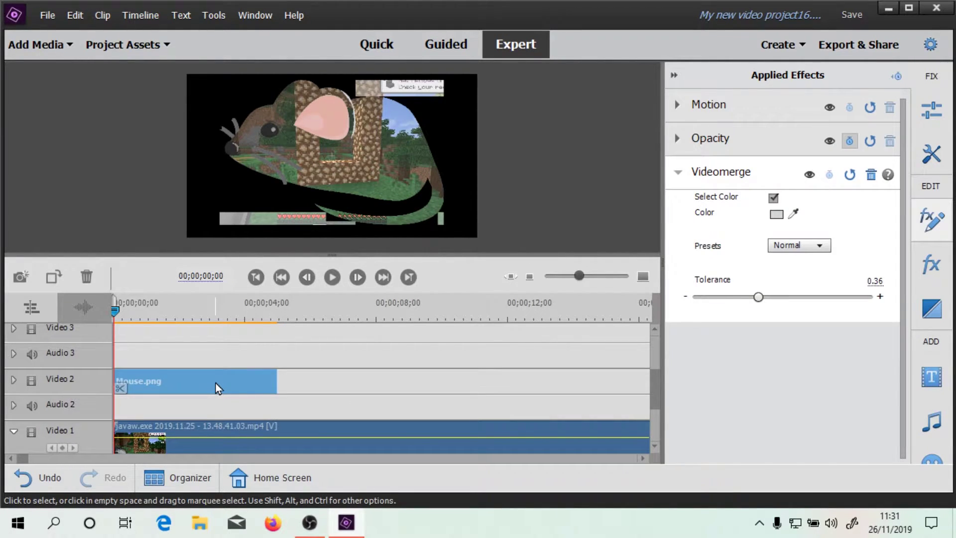
Step: Delete Mouse.png and place box100.png from Project Assets on Video 2 at the start
{"action": "key", "text": "Delete"}
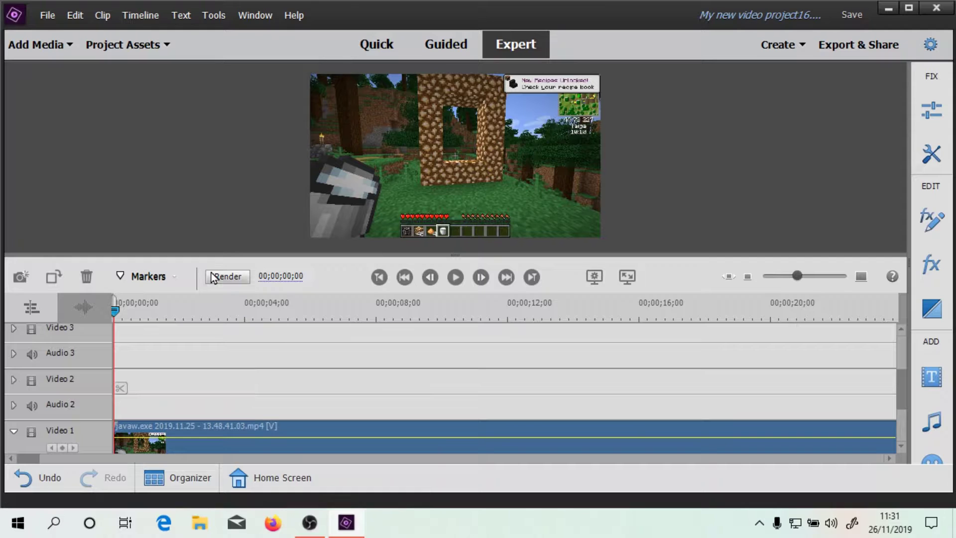
{"action": "left_click", "coordinate": [115, 53]}
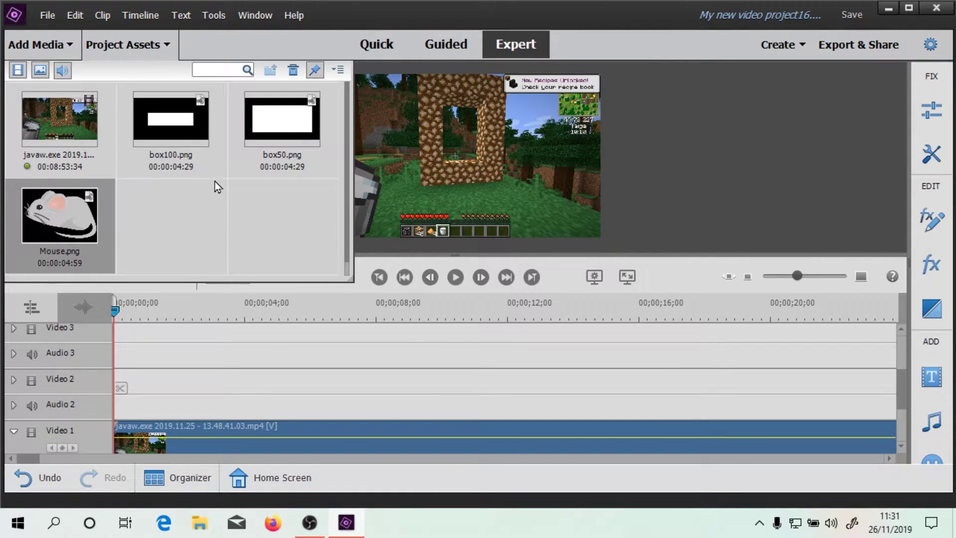
{"action": "left_click_drag", "start_coordinate": [174, 126], "coordinate": [121, 389]}
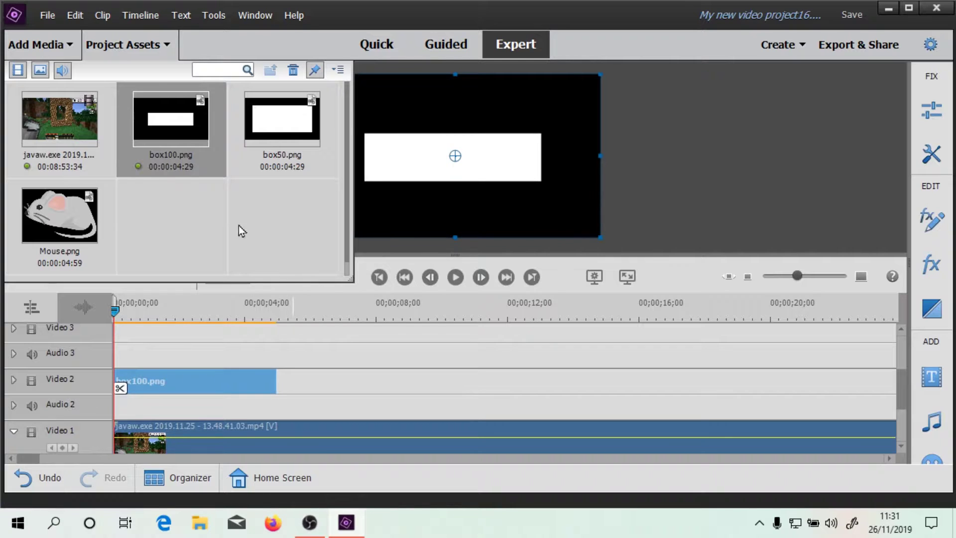
{"action": "left_click", "coordinate": [58, 45]}
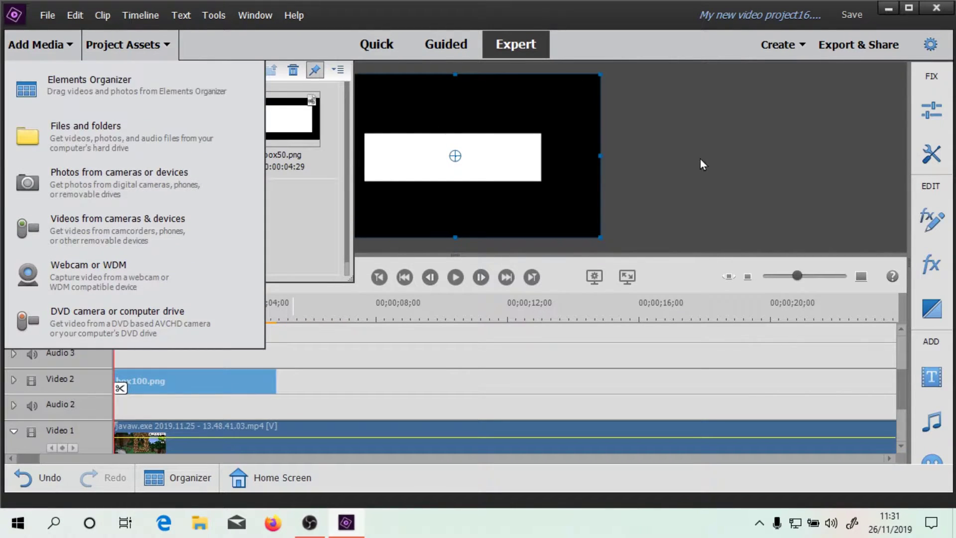
{"action": "left_click", "coordinate": [118, 37]}
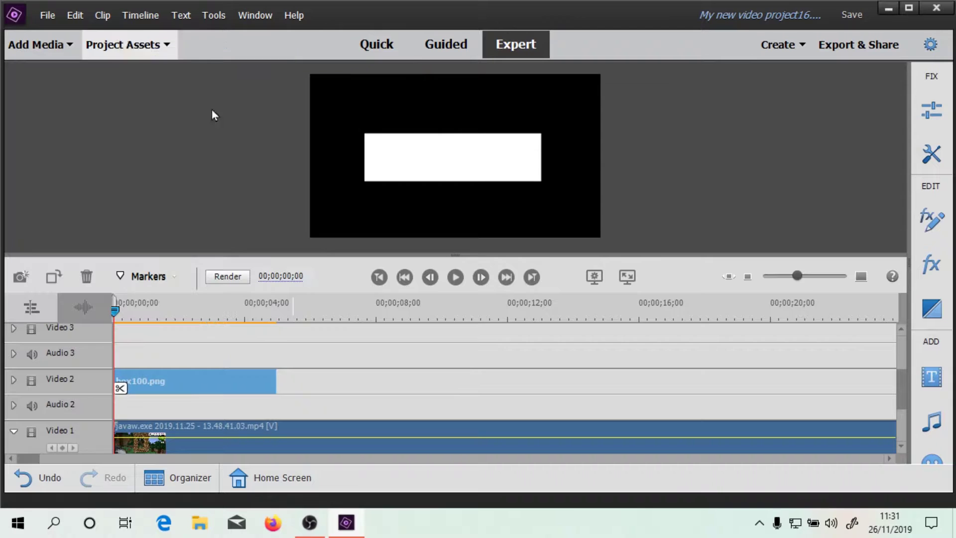
Step: Apply Clip > Videomerge to box100.png and scrub to preview the keyed white box
{"action": "right_click", "coordinate": [198, 385]}
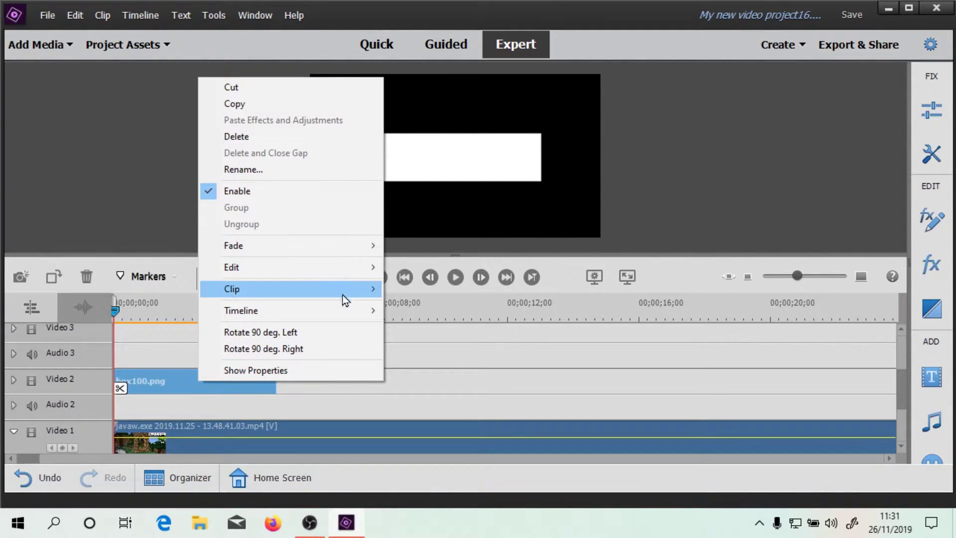
{"action": "mouse_move", "coordinate": [326, 293]}
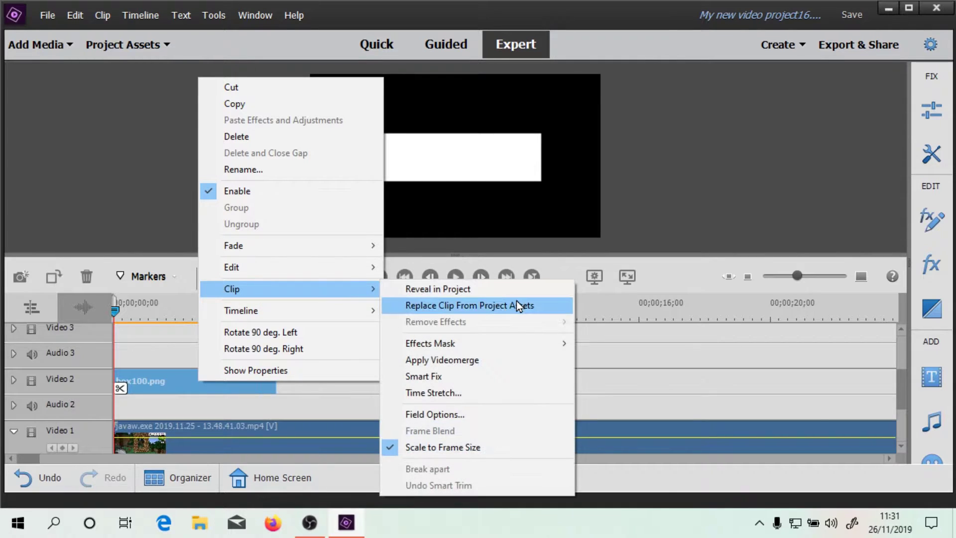
{"action": "left_click", "coordinate": [480, 358]}
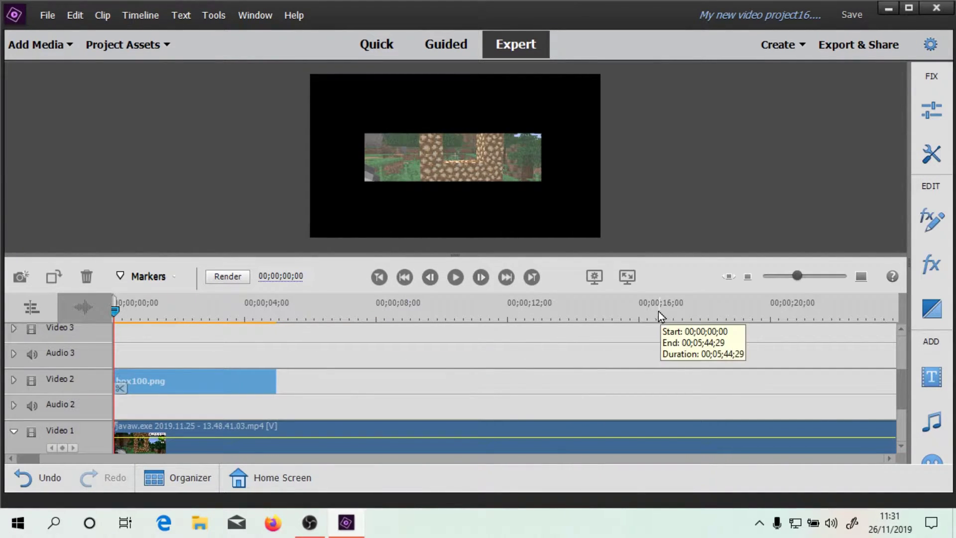
{"action": "left_click_drag", "start_coordinate": [119, 311], "coordinate": [91, 318]}
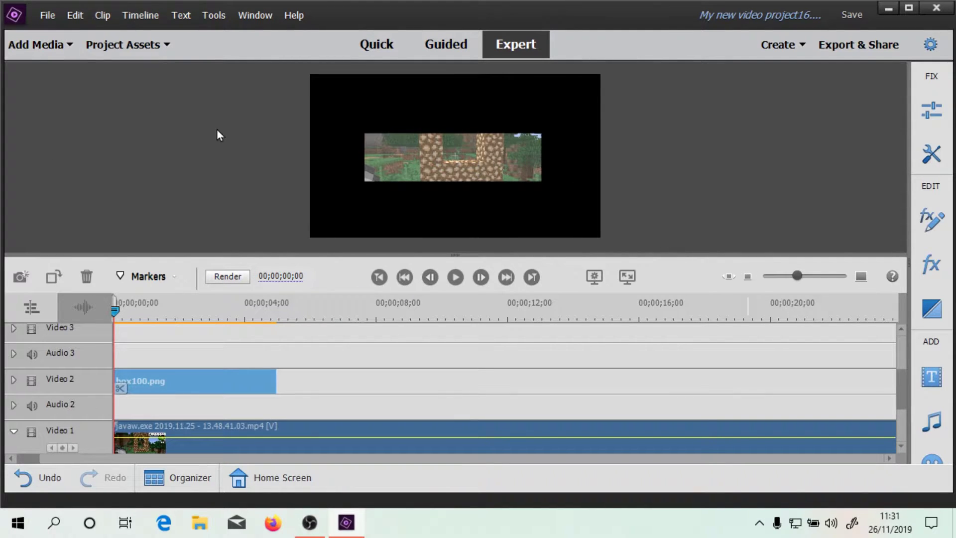
Step: Place box50.png from Project Assets right after box100.png on Video 2
{"action": "left_click", "coordinate": [131, 43]}
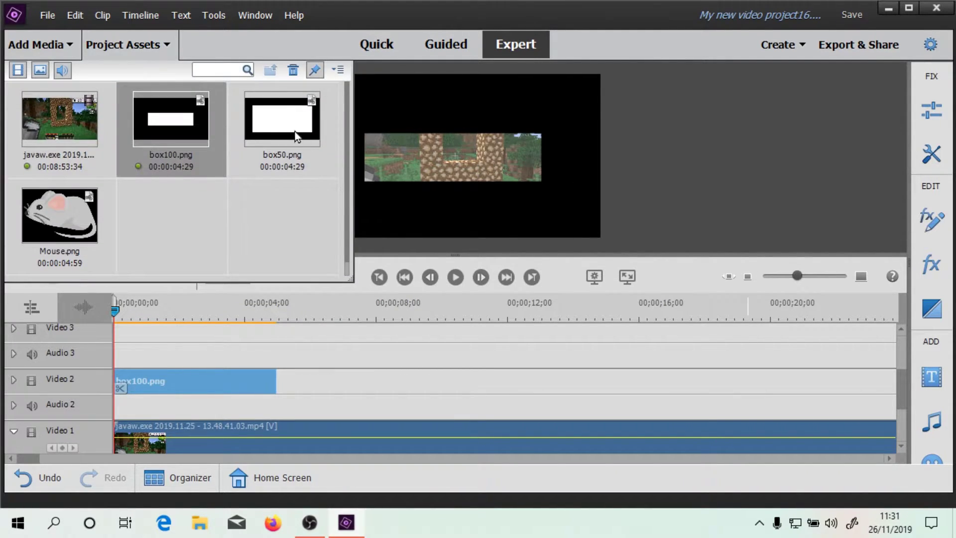
{"action": "left_click_drag", "start_coordinate": [296, 137], "coordinate": [279, 384]}
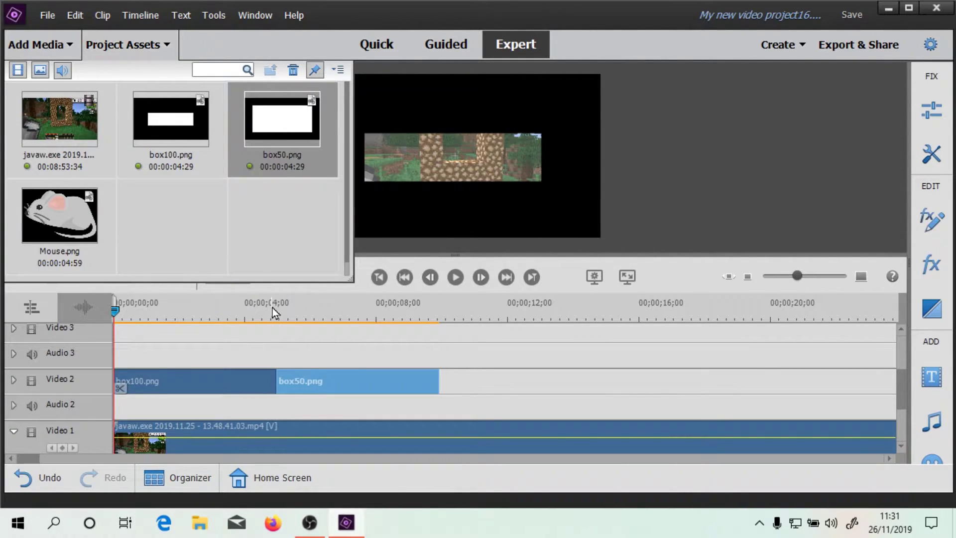
{"action": "left_click", "coordinate": [128, 46]}
{"action": "left_click_drag", "start_coordinate": [193, 303], "coordinate": [300, 308]}
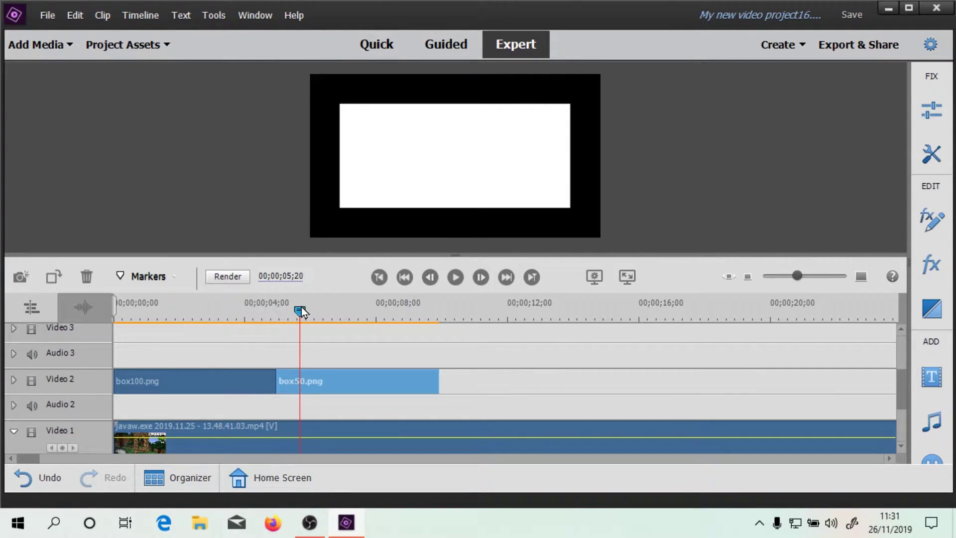
Step: Apply Clip > Videomerge to box50.png and return the playhead to the start
{"action": "right_click", "coordinate": [339, 386]}
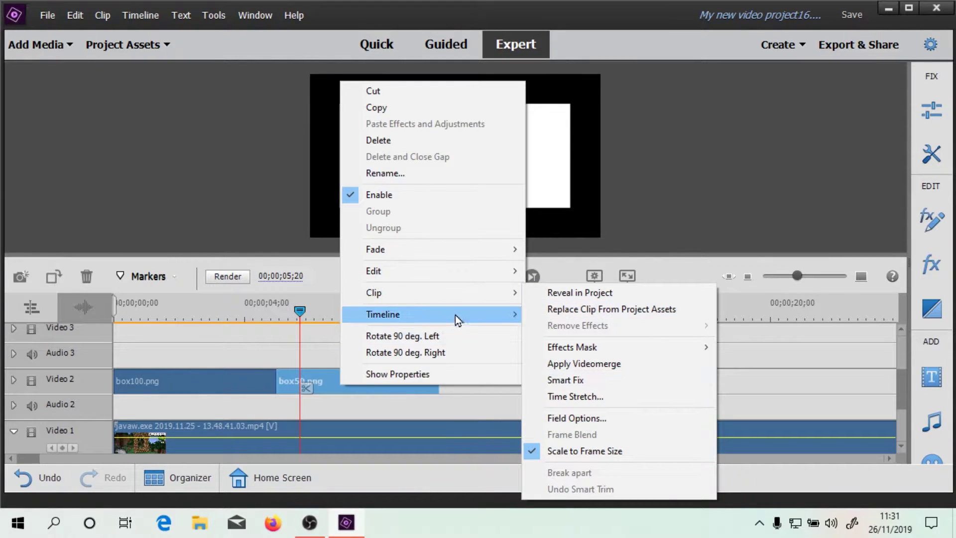
{"action": "mouse_move", "coordinate": [455, 314]}
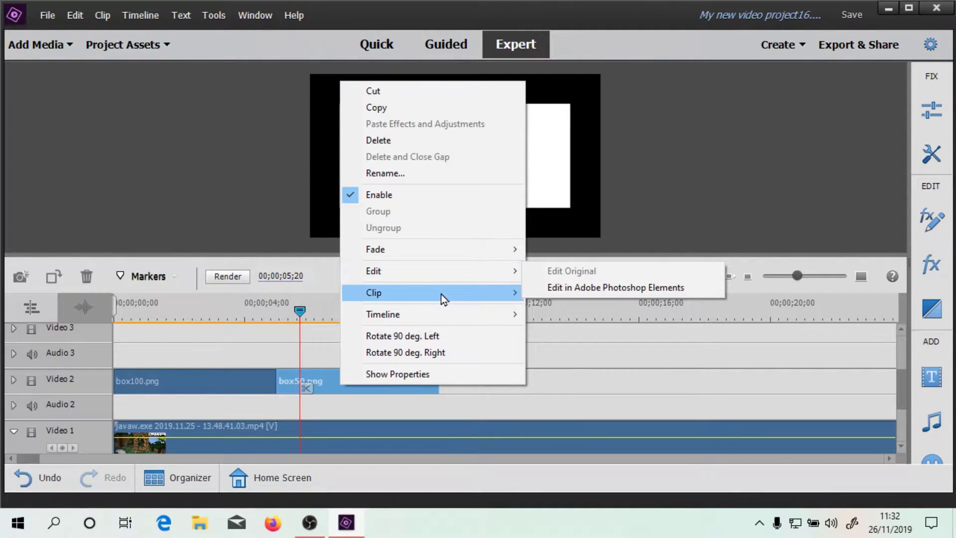
{"action": "mouse_move", "coordinate": [441, 294]}
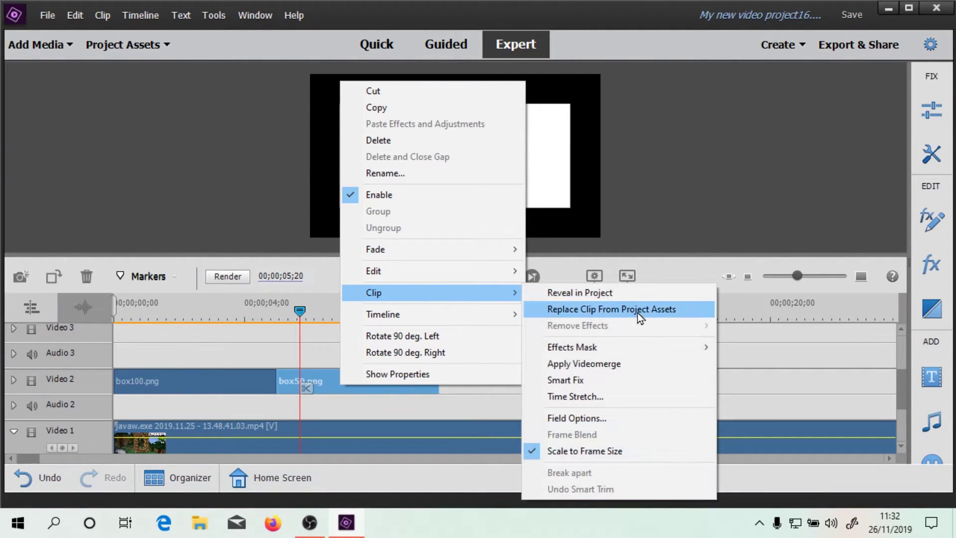
{"action": "left_click", "coordinate": [597, 363]}
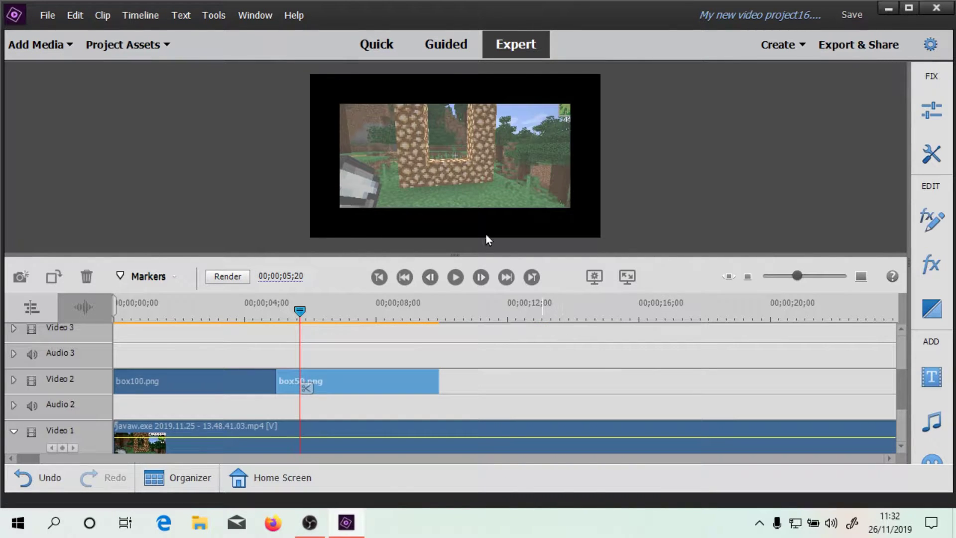
{"action": "left_click_drag", "start_coordinate": [299, 319], "coordinate": [91, 298]}
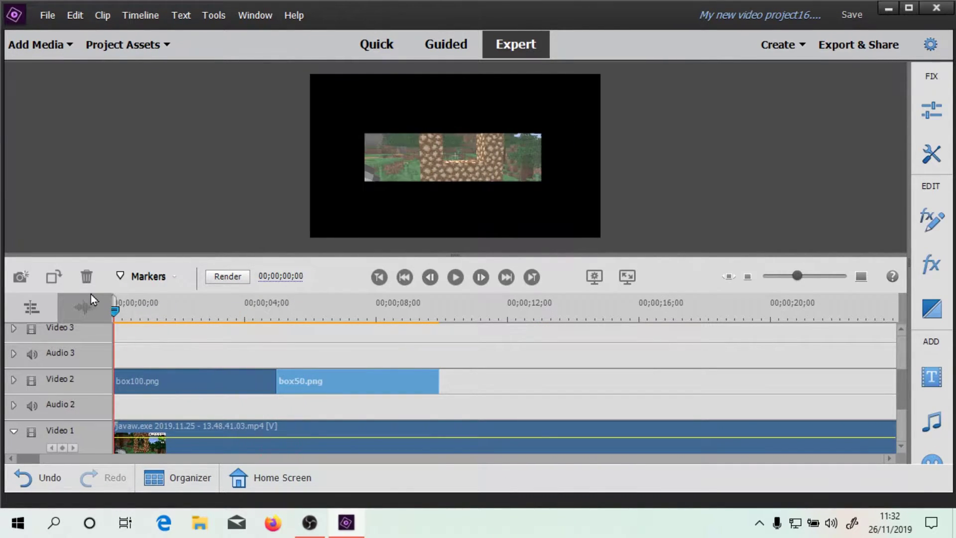
Step: Start a Pan and Zoom on box100.png and shrink focus frame 2 twice onto the box
{"action": "left_click", "coordinate": [163, 393]}
{"action": "left_click", "coordinate": [162, 351]}
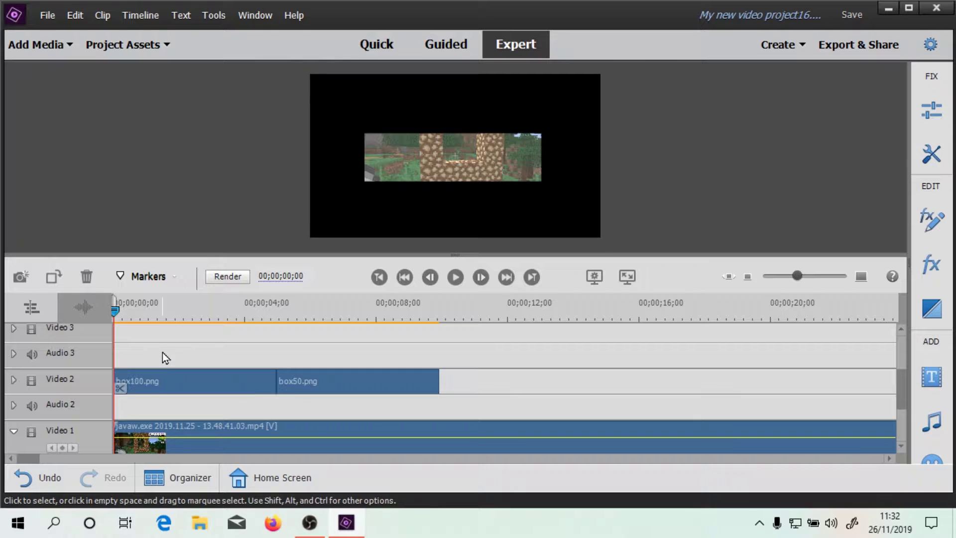
{"action": "left_click", "coordinate": [162, 386]}
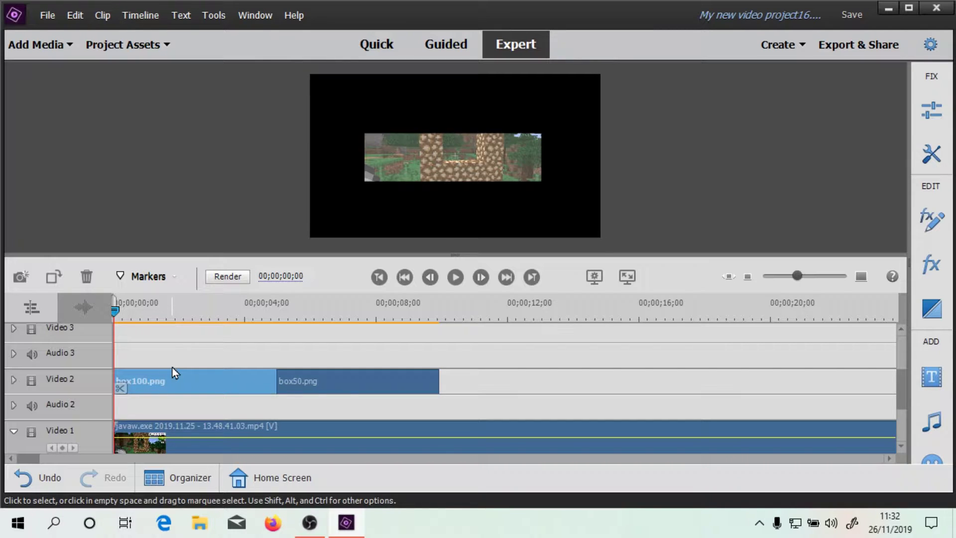
{"action": "left_click", "coordinate": [931, 110]}
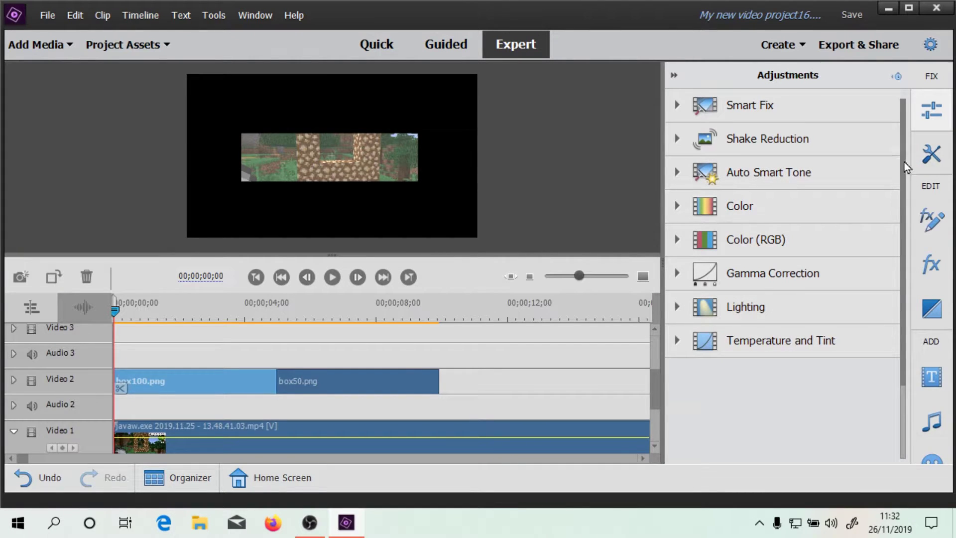
{"action": "left_click", "coordinate": [929, 155]}
{"action": "left_click", "coordinate": [791, 135]}
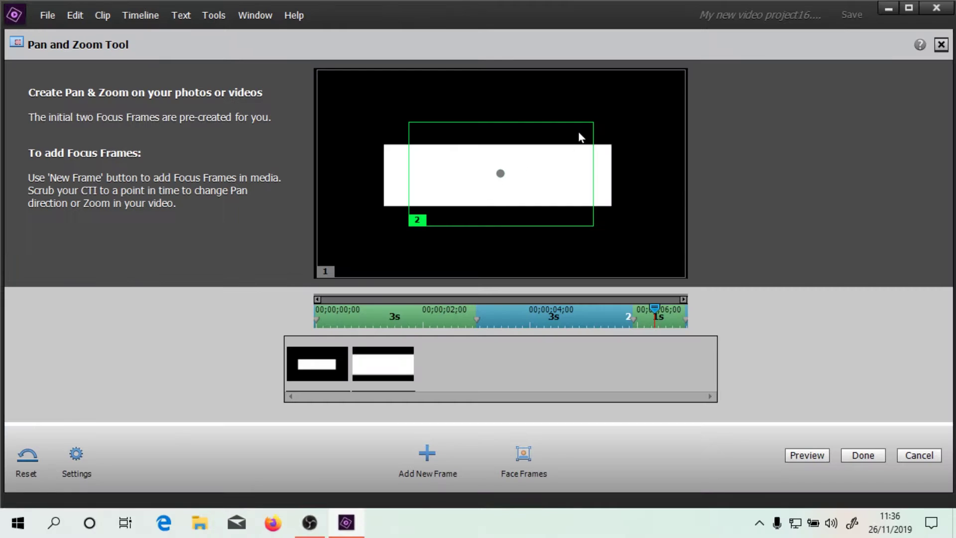
{"action": "left_click", "coordinate": [388, 368]}
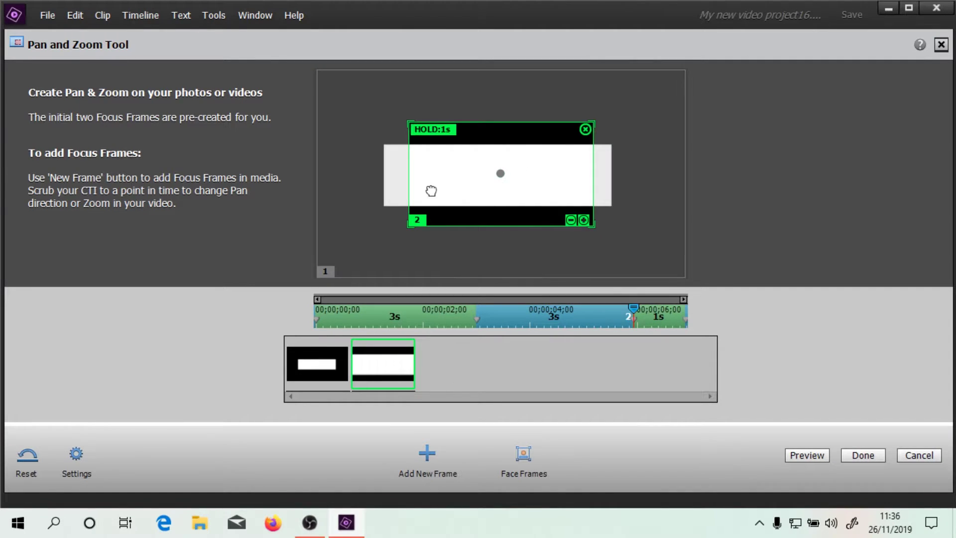
{"action": "left_click", "coordinate": [570, 221]}
{"action": "left_click", "coordinate": [542, 204]}
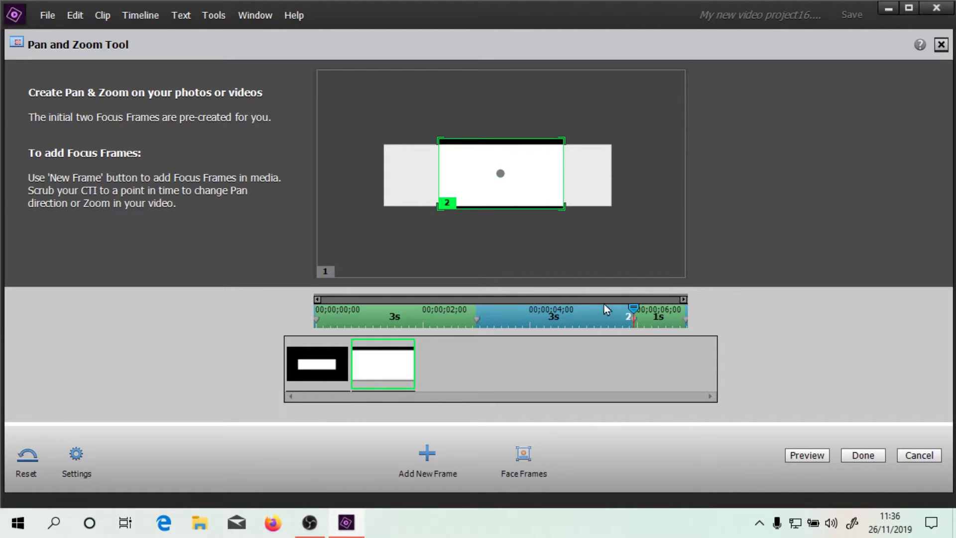
Step: Move focus frame 2 earlier, cut frame 1's hold to 23 frames, and preview the move
{"action": "mouse_move", "coordinate": [632, 309]}
{"action": "left_mouse_down"}
{"action": "mouse_move", "coordinate": [480, 305]}
{"action": "mouse_move", "coordinate": [574, 307]}
{"action": "left_mouse_up"}
{"action": "left_click_drag", "start_coordinate": [457, 321], "coordinate": [413, 320]}
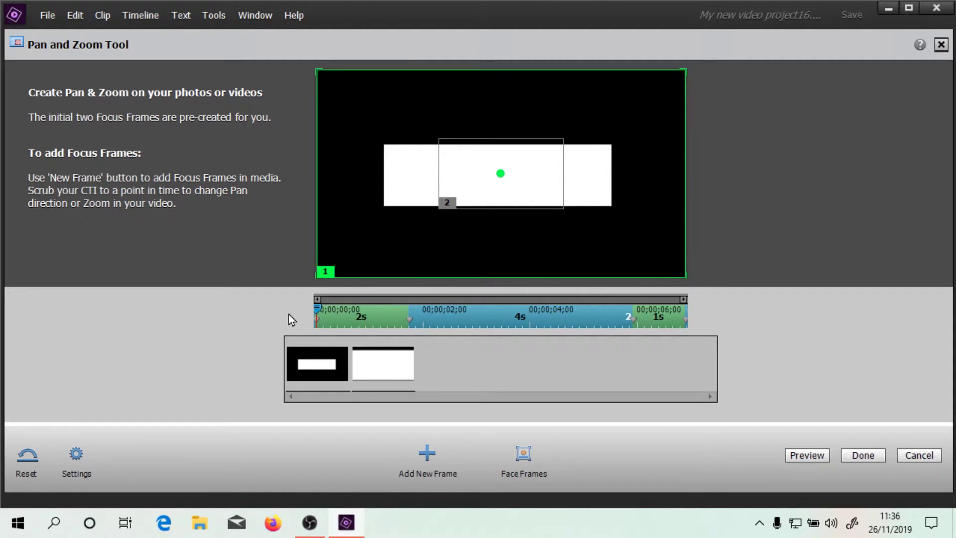
{"action": "left_click_drag", "start_coordinate": [381, 310], "coordinate": [559, 291]}
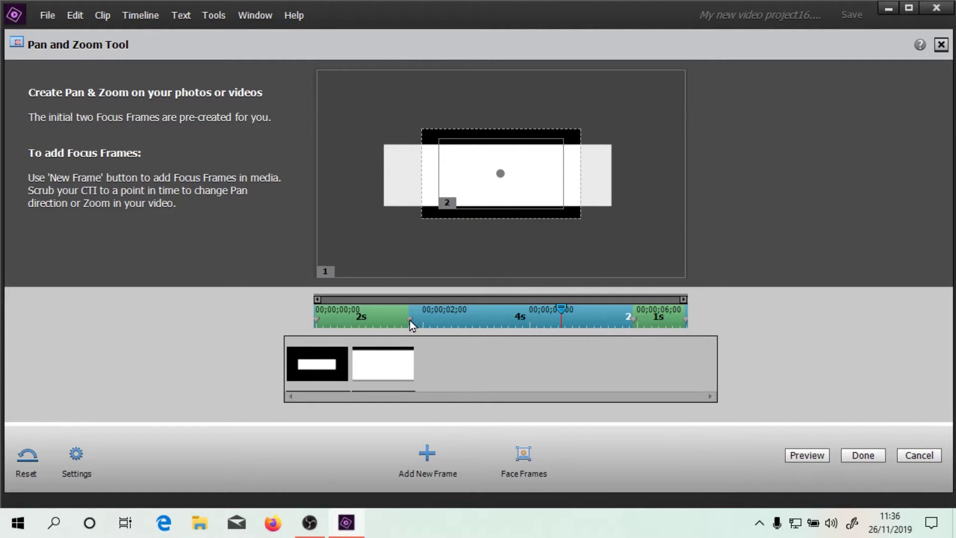
{"action": "left_click_drag", "start_coordinate": [410, 321], "coordinate": [386, 315]}
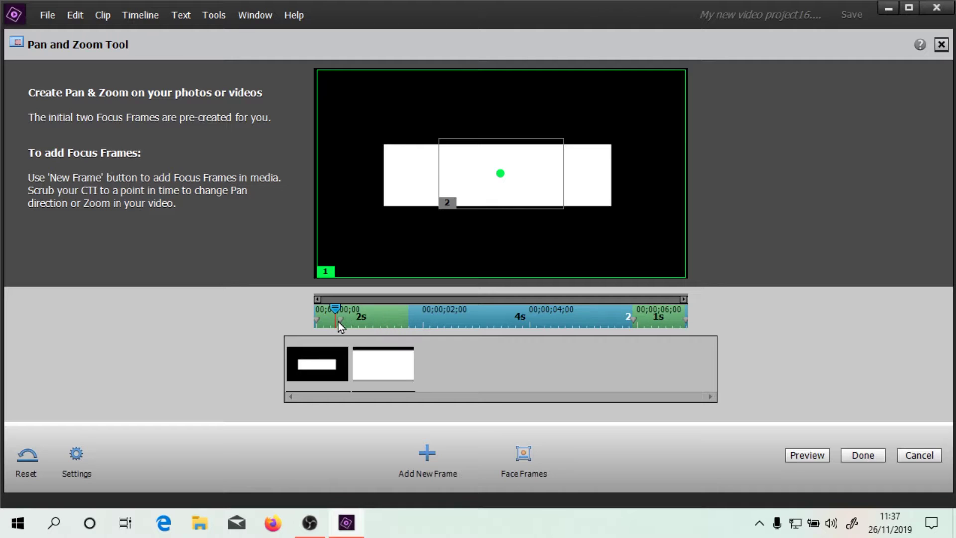
{"action": "left_click_drag", "start_coordinate": [336, 321], "coordinate": [335, 322]}
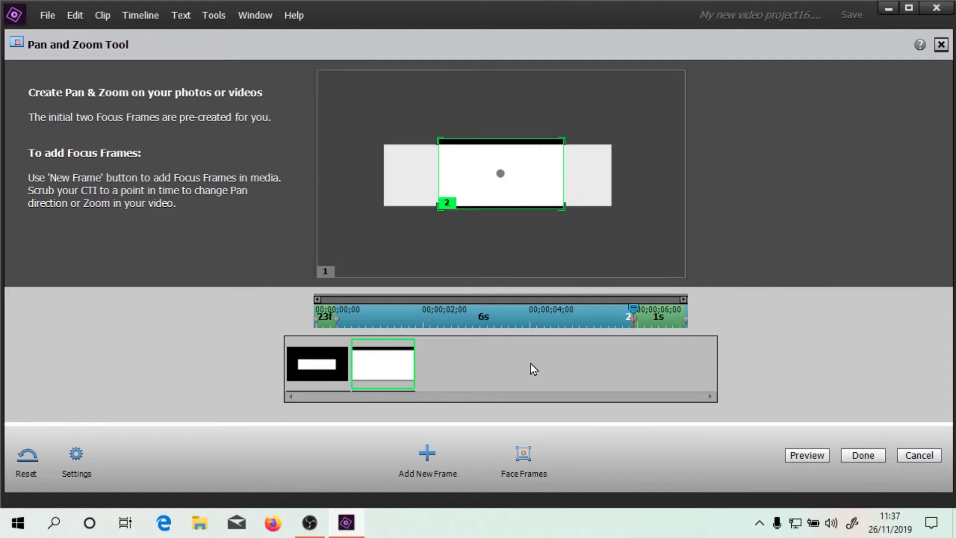
{"action": "left_click", "coordinate": [632, 318]}
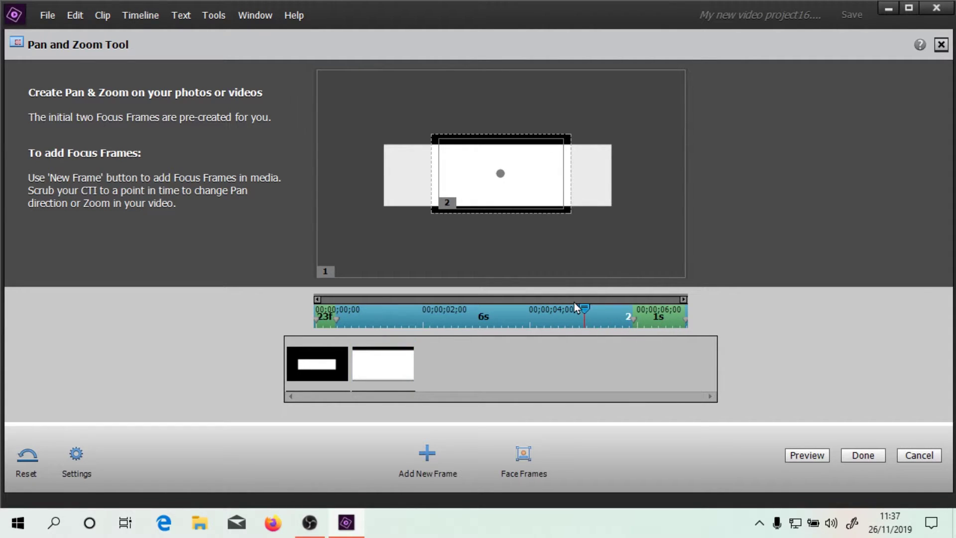
{"action": "left_click_drag", "start_coordinate": [574, 302], "coordinate": [301, 342]}
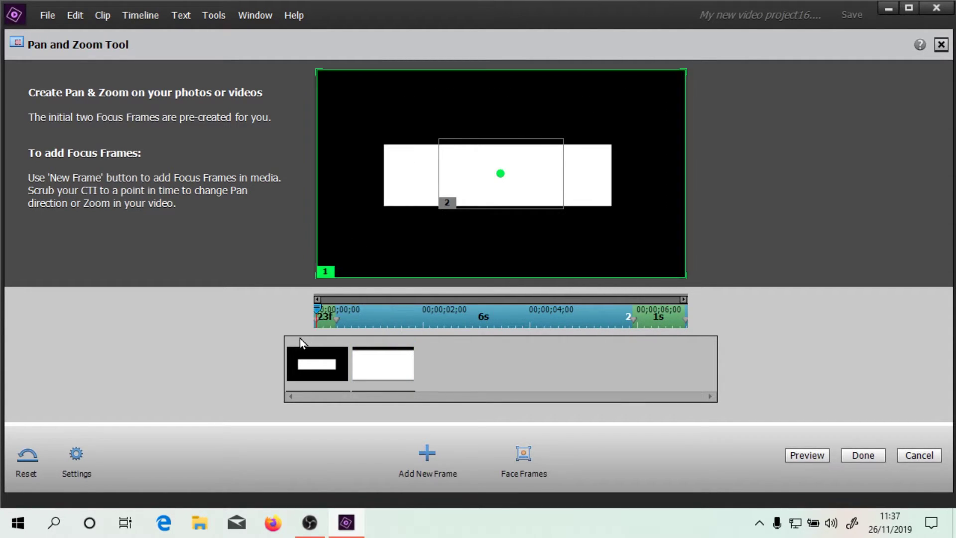
{"action": "left_click", "coordinate": [583, 322]}
{"action": "mouse_move", "coordinate": [593, 322]}
{"action": "left_mouse_down"}
{"action": "mouse_move", "coordinate": [554, 317]}
{"action": "mouse_move", "coordinate": [583, 318]}
{"action": "left_mouse_up"}
Step: Confirm the Pan and Zoom with Done, play the zoom back, and rewind the playhead to 0
{"action": "left_click", "coordinate": [868, 454]}
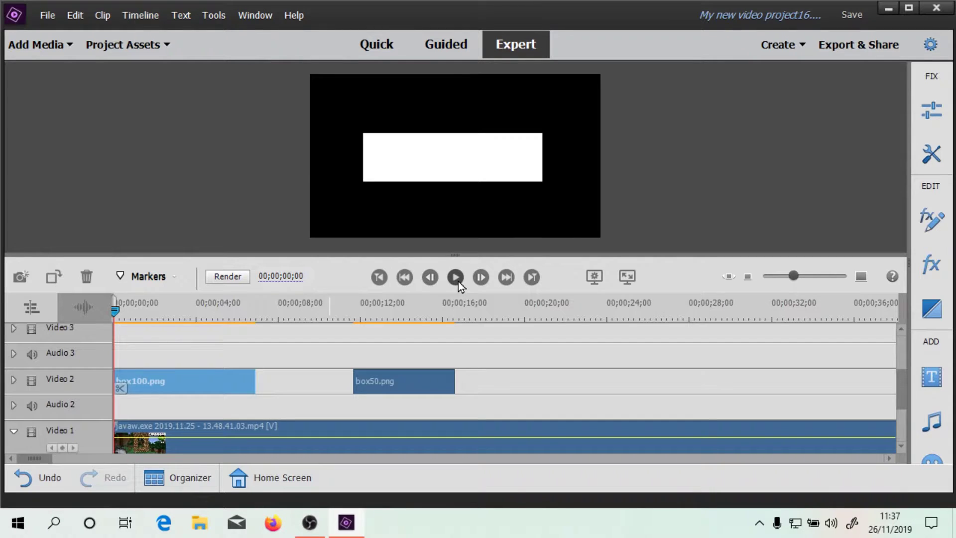
{"action": "left_click", "coordinate": [455, 276]}
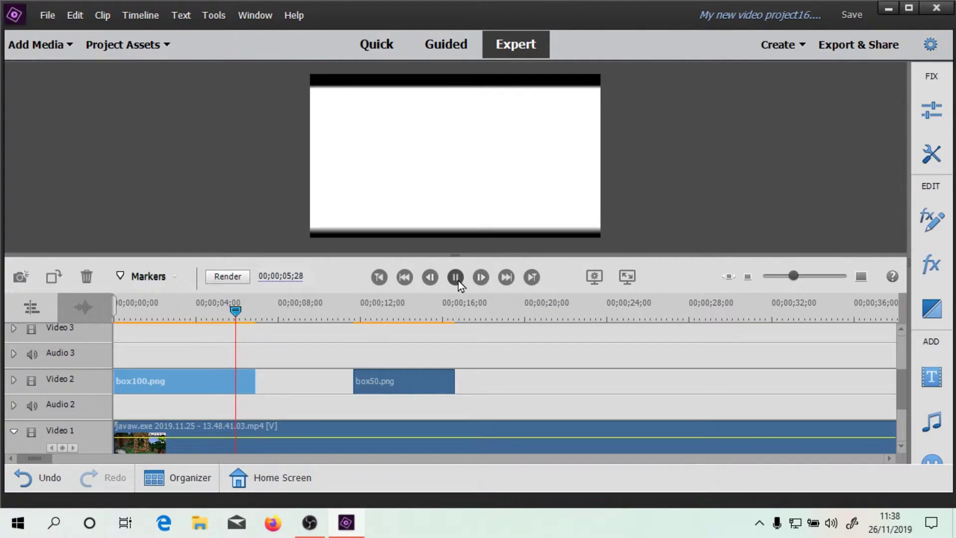
{"action": "left_click", "coordinate": [454, 277]}
{"action": "left_click_drag", "start_coordinate": [255, 318], "coordinate": [86, 303]}
Step: Reapply Videomerge to box100.png and play back the keyed result over the Minecraft footage
{"action": "left_click", "coordinate": [172, 378]}
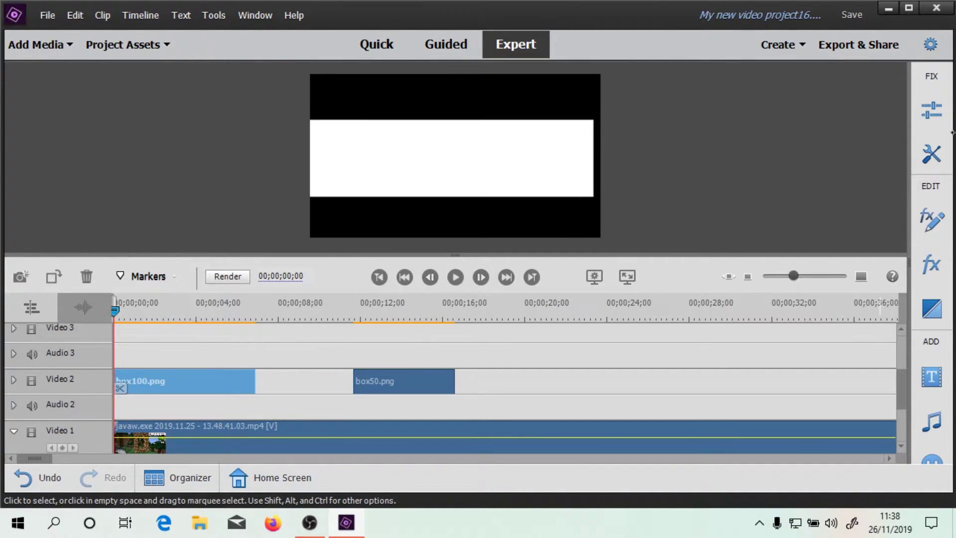
{"action": "left_click", "coordinate": [930, 153]}
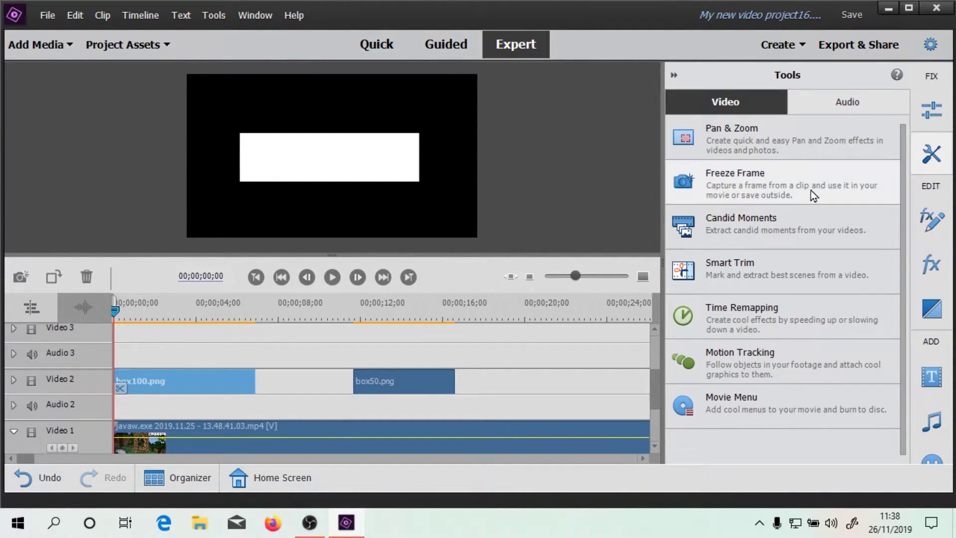
{"action": "right_click", "coordinate": [205, 385]}
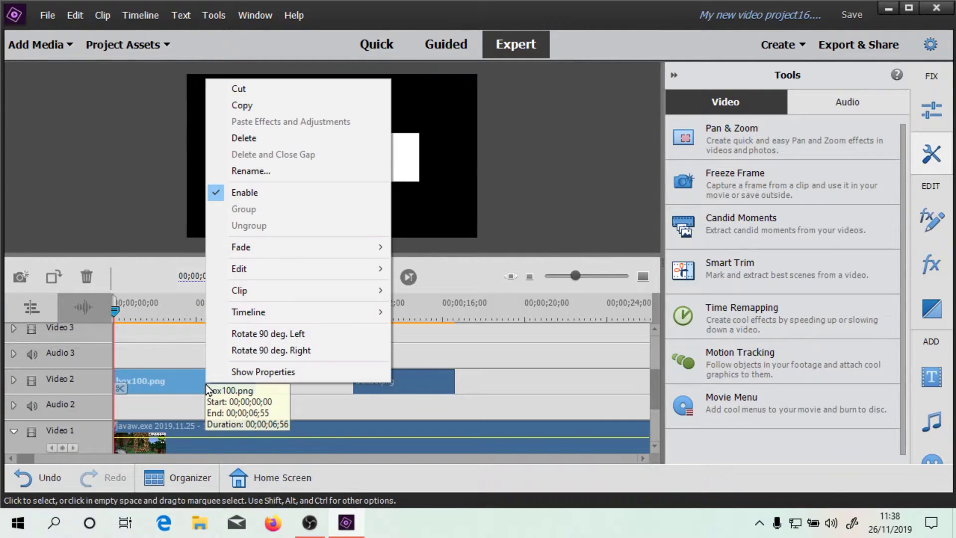
{"action": "mouse_move", "coordinate": [309, 290]}
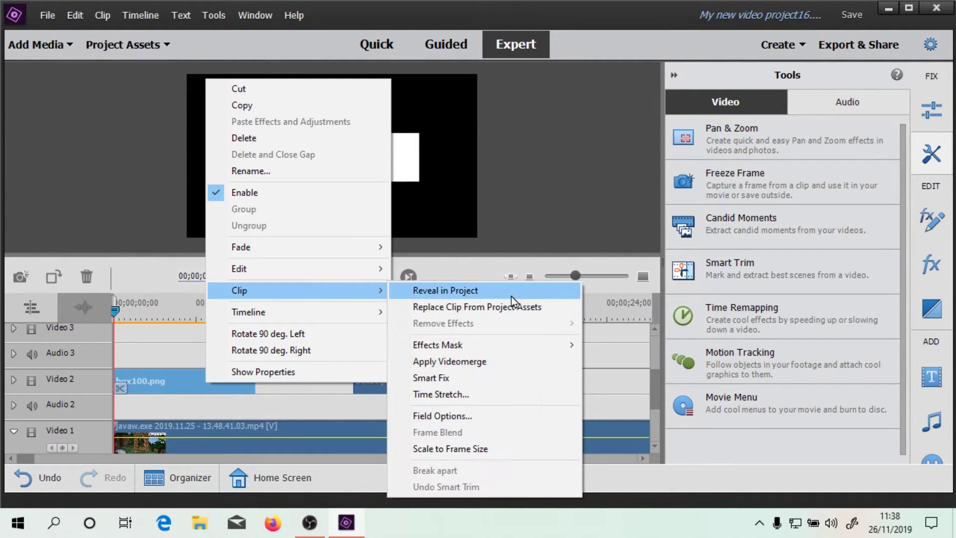
{"action": "left_click", "coordinate": [473, 361]}
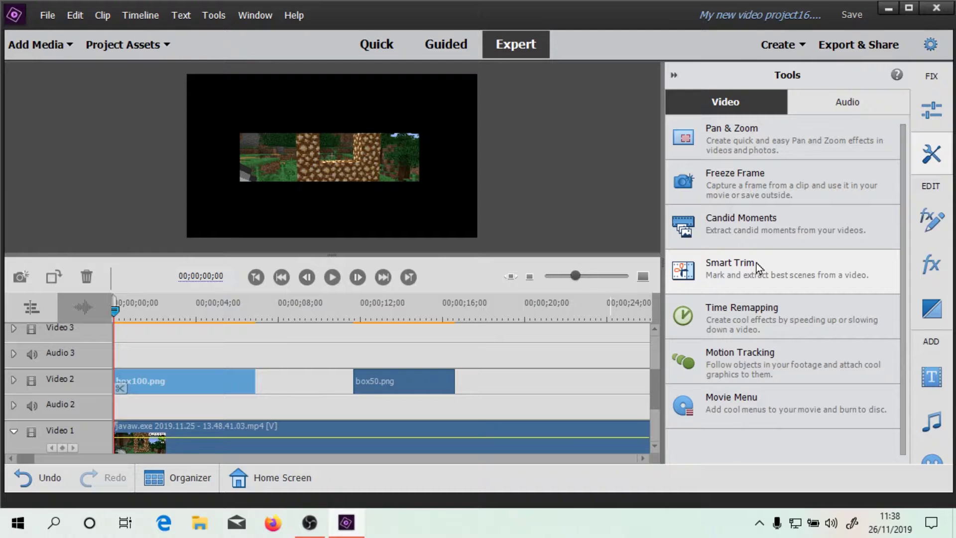
{"action": "left_click", "coordinate": [332, 277]}
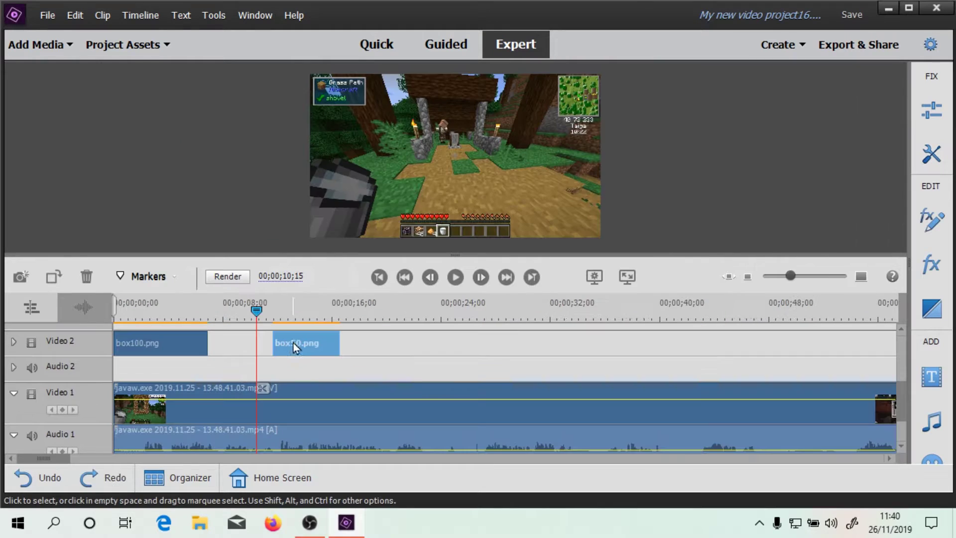
Step: Go to 00;00;12;22 and resize the box50 overlay by its corner handle
{"action": "left_click", "coordinate": [306, 346]}
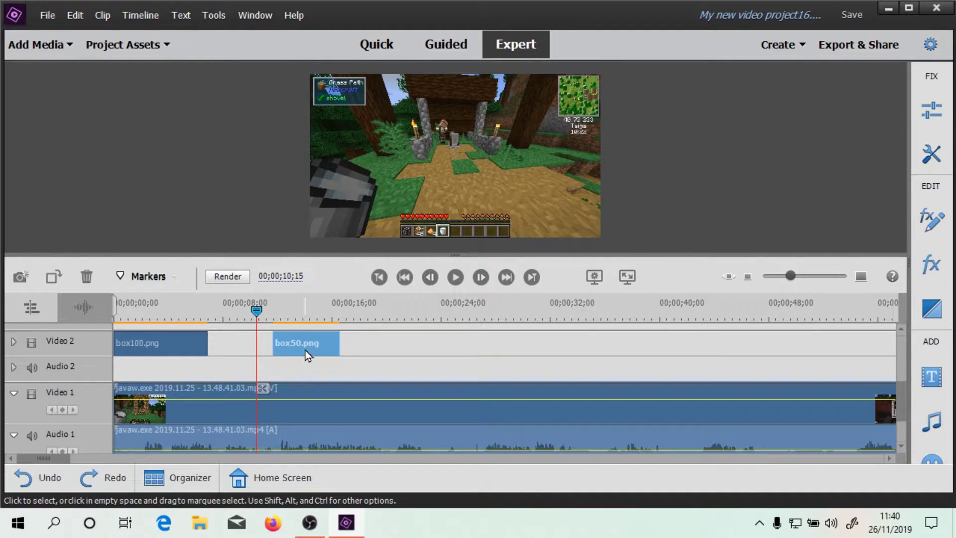
{"action": "left_click_drag", "start_coordinate": [256, 312], "coordinate": [289, 312]}
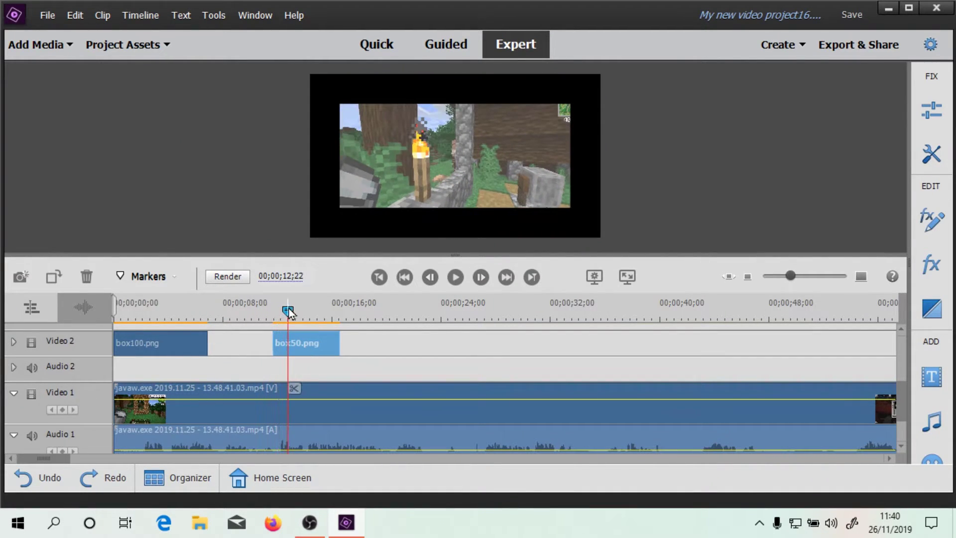
{"action": "left_click", "coordinate": [402, 160]}
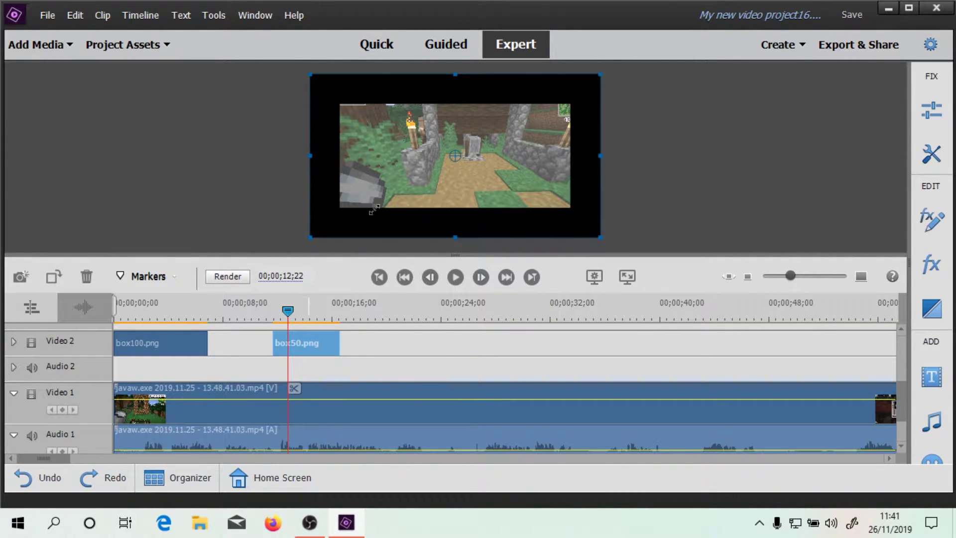
{"action": "left_click_drag", "start_coordinate": [373, 209], "coordinate": [394, 207]}
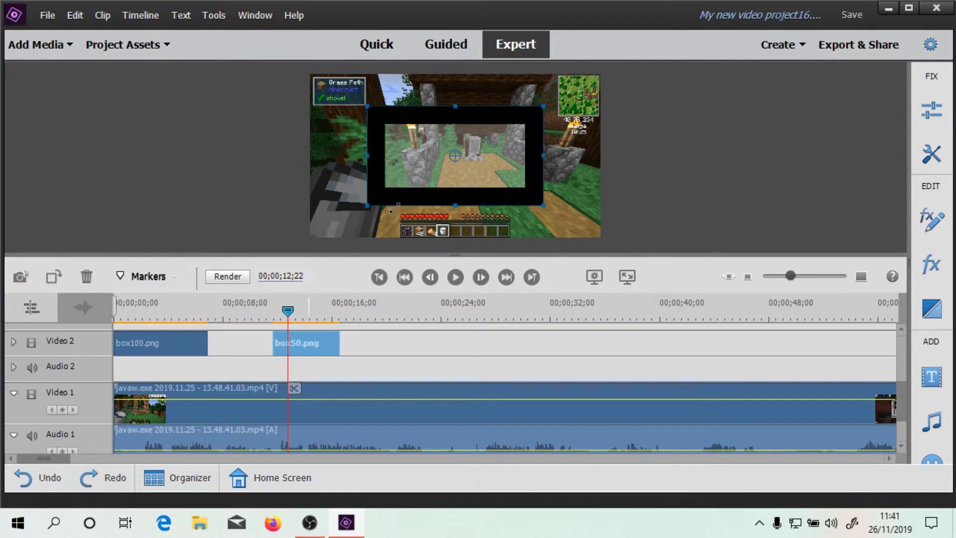
Step: Drag the box50 overlay toward the upper right corner of the frame
{"action": "left_click", "coordinate": [932, 111]}
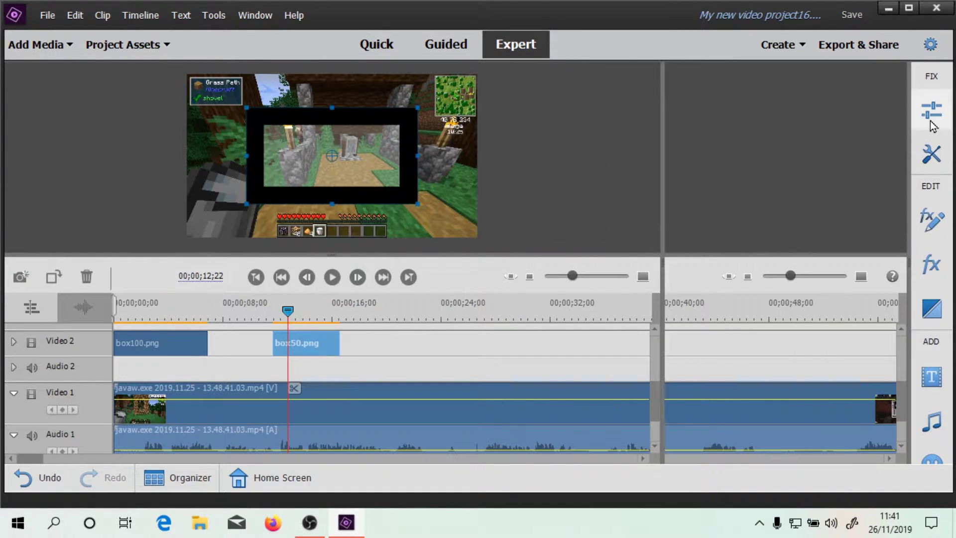
{"action": "left_click", "coordinate": [931, 155]}
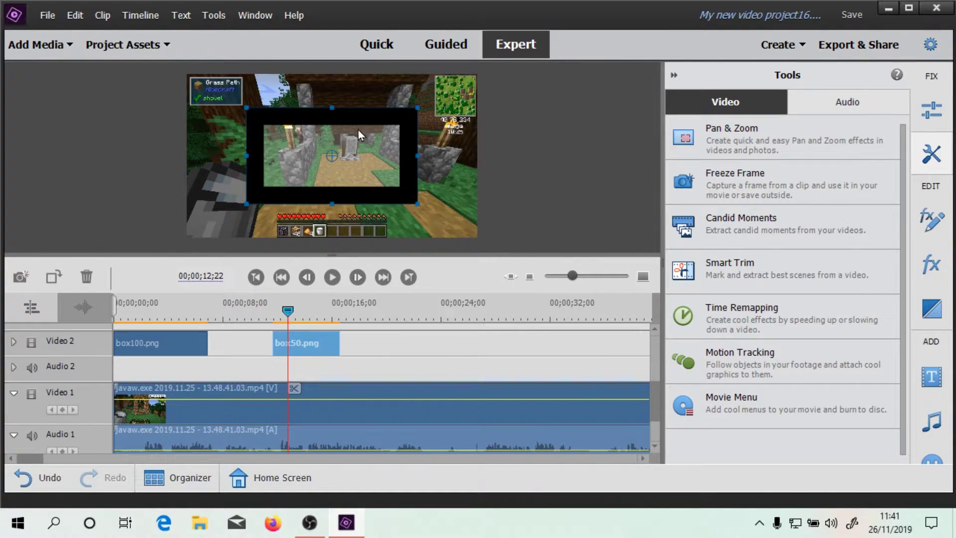
{"action": "left_click_drag", "start_coordinate": [427, 96], "coordinate": [409, 117]}
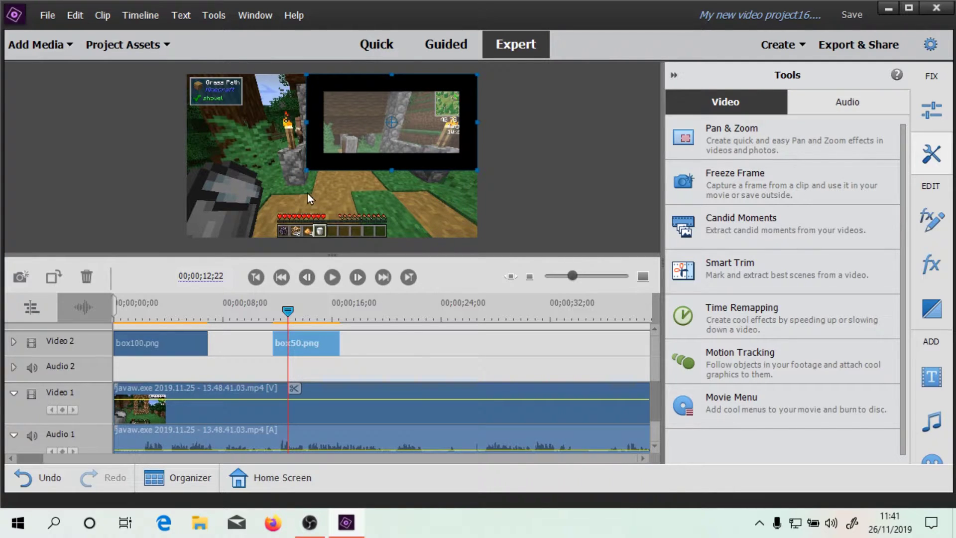
{"action": "left_click", "coordinate": [930, 110]}
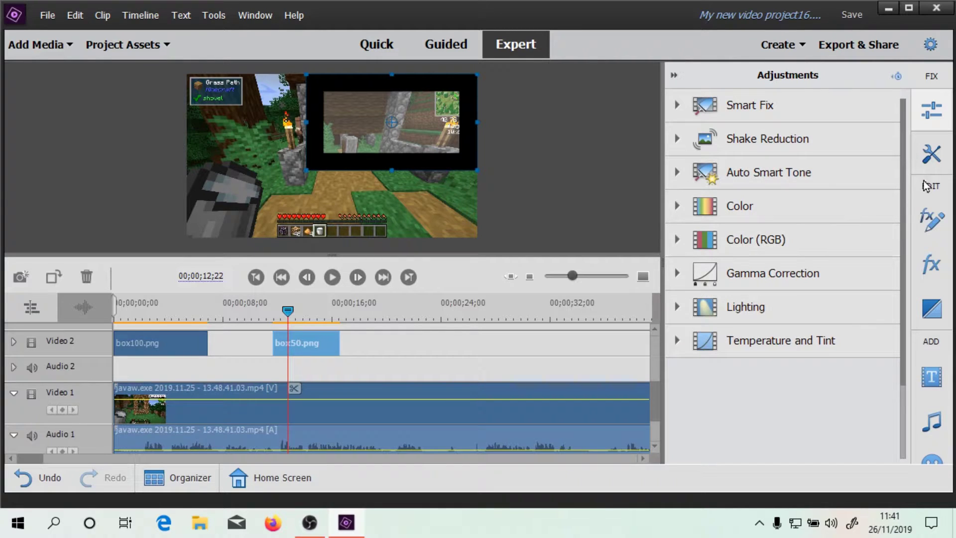
Step: Raise the box50 overlay's Motion Scale from 58.9 to 105.6 in Applied Effects
{"action": "left_click", "coordinate": [931, 154]}
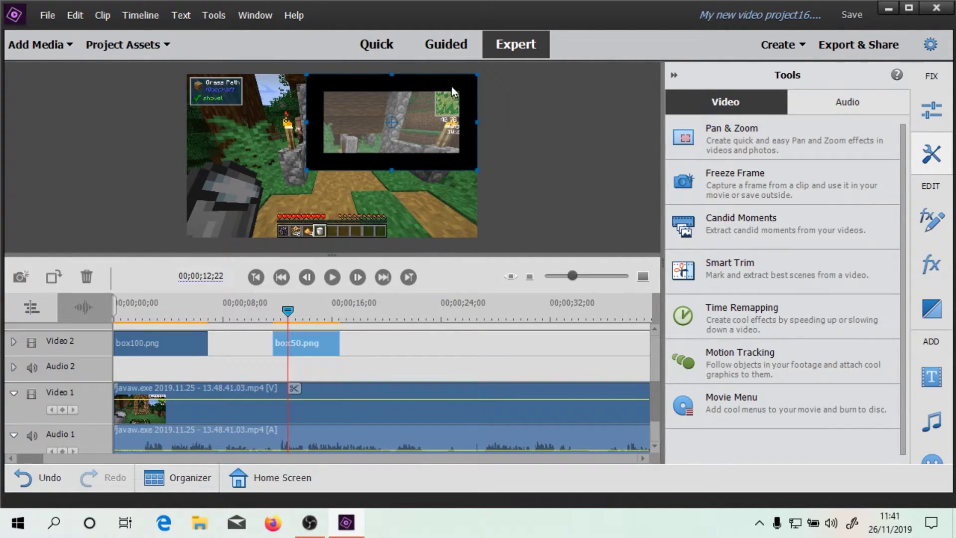
{"action": "left_click", "coordinate": [942, 171]}
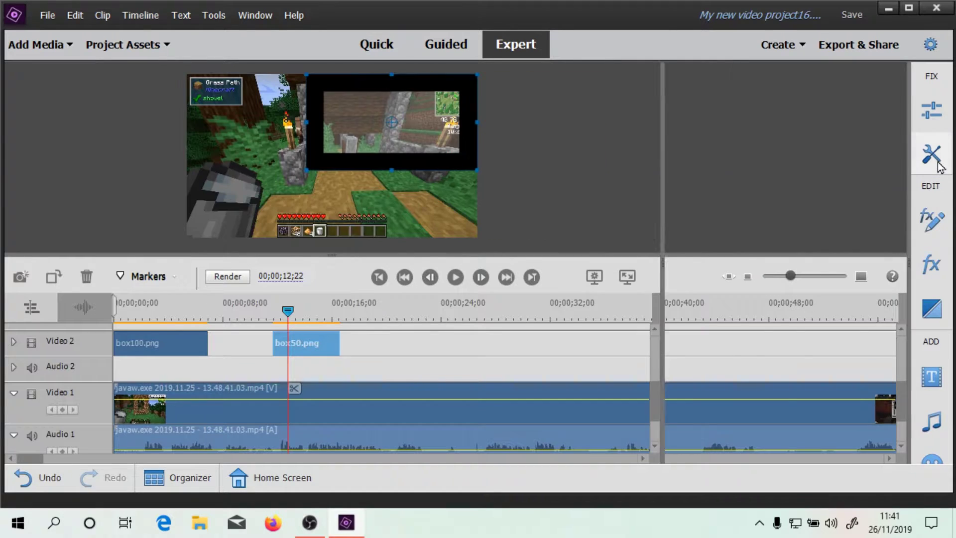
{"action": "left_click", "coordinate": [940, 168]}
{"action": "left_click", "coordinate": [928, 219]}
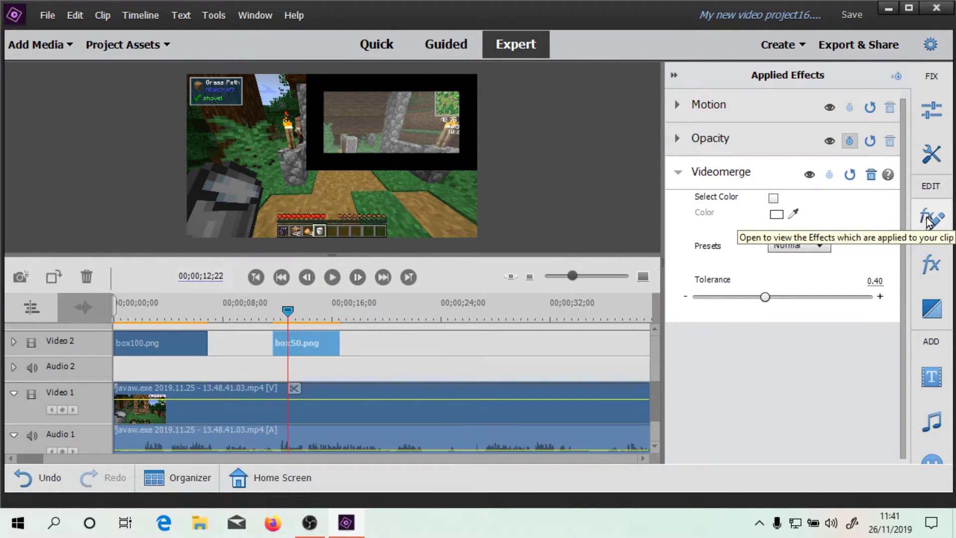
{"action": "left_click", "coordinate": [675, 107]}
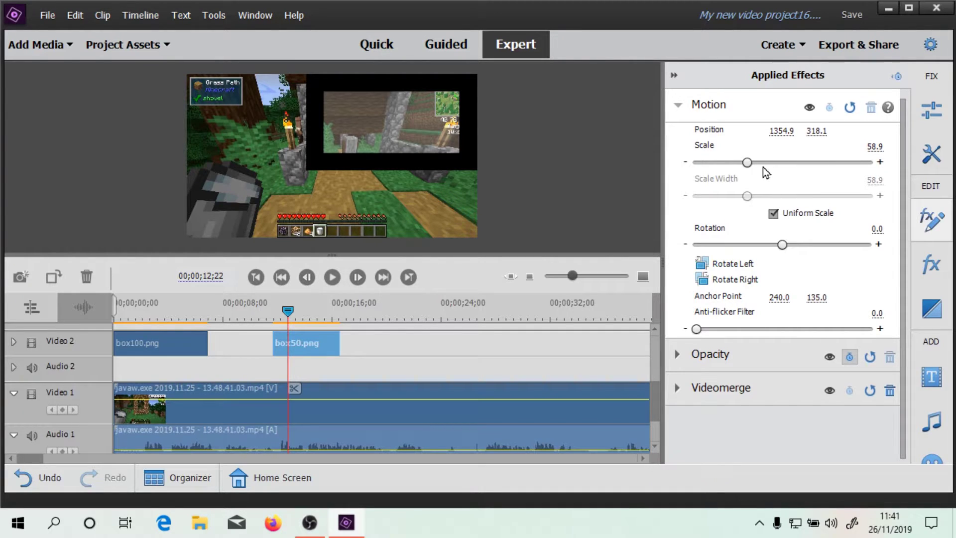
{"action": "mouse_move", "coordinate": [750, 169]}
{"action": "left_mouse_down"}
{"action": "mouse_move", "coordinate": [823, 169]}
{"action": "mouse_move", "coordinate": [736, 170]}
{"action": "left_mouse_up"}
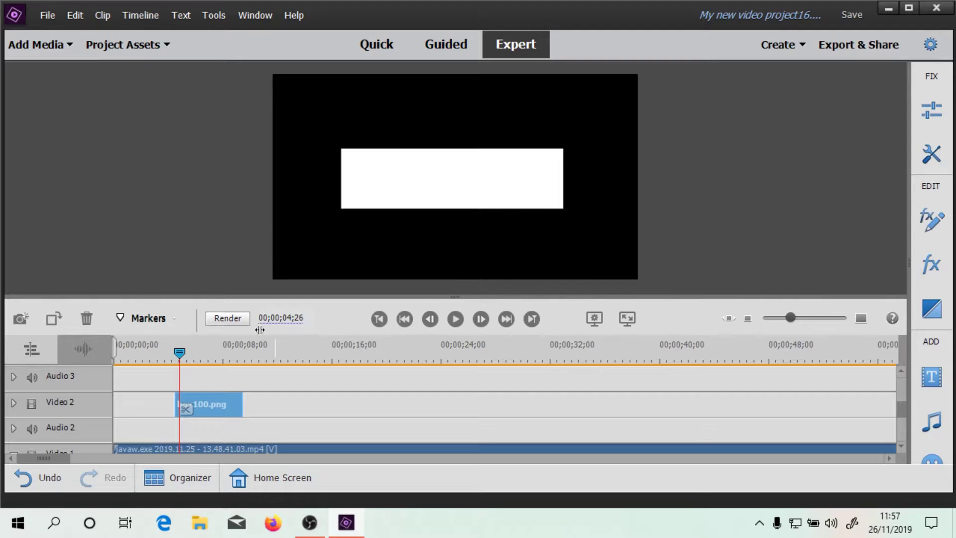
Step: Drag the box100 graphic right until only a black strip remains at the frame's right edge
{"action": "left_click", "coordinate": [465, 145]}
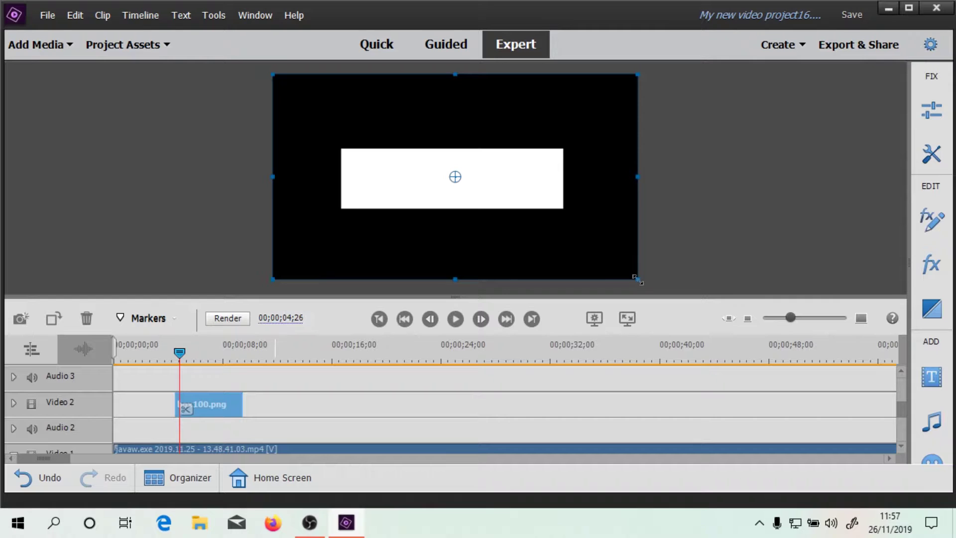
{"action": "left_click_drag", "start_coordinate": [582, 123], "coordinate": [835, 118]}
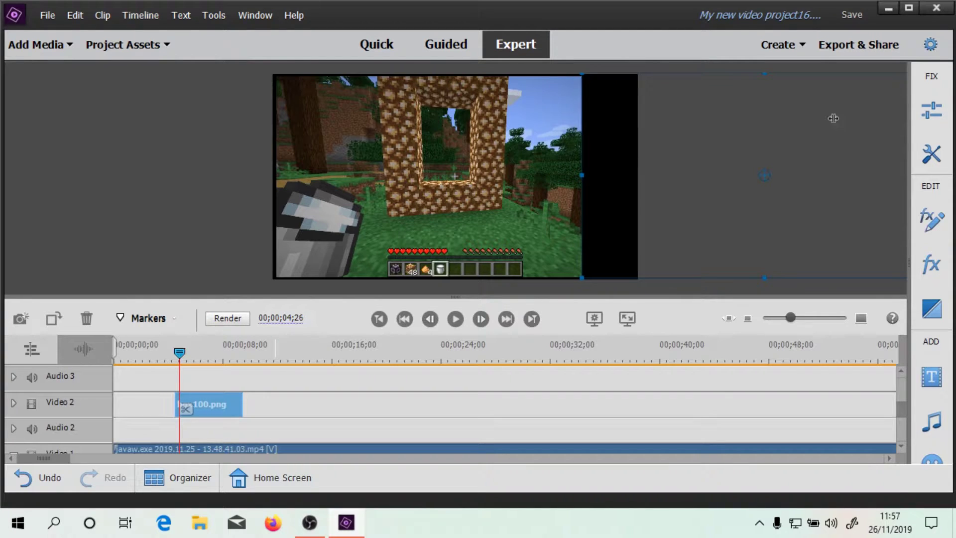
{"action": "left_click_drag", "start_coordinate": [772, 124], "coordinate": [482, 128]}
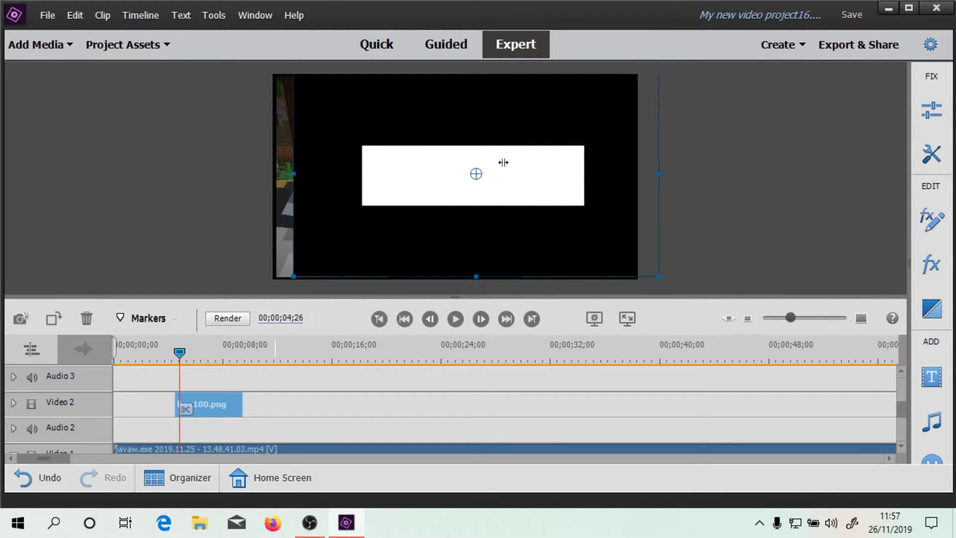
{"action": "left_click_drag", "start_coordinate": [478, 118], "coordinate": [790, 119]}
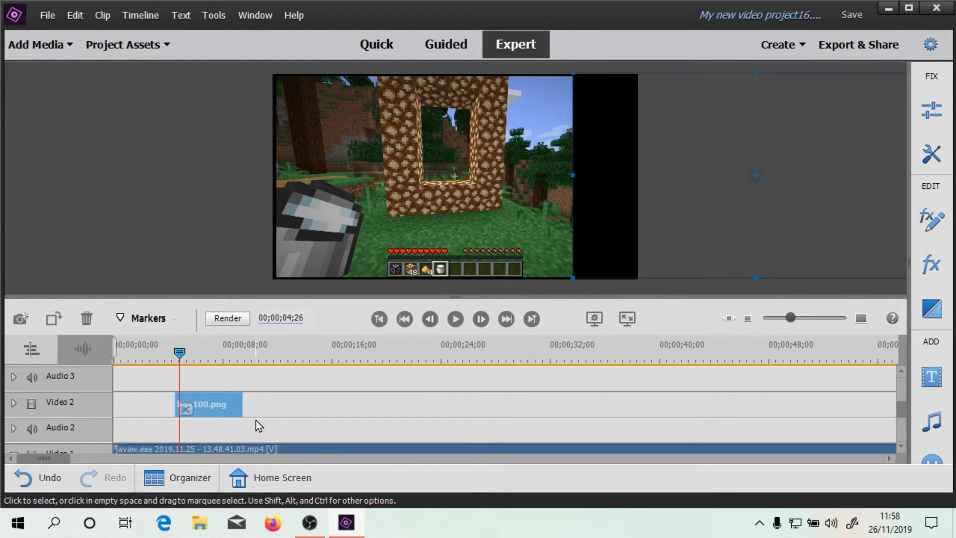
{"action": "right_click", "coordinate": [271, 407]}
{"action": "left_click", "coordinate": [271, 407]}
Step: Extend box100.png on Video 2 to 00;00;45;52 and park the playhead at 00;00;13;14
{"action": "left_click_drag", "start_coordinate": [243, 404], "coordinate": [740, 388]}
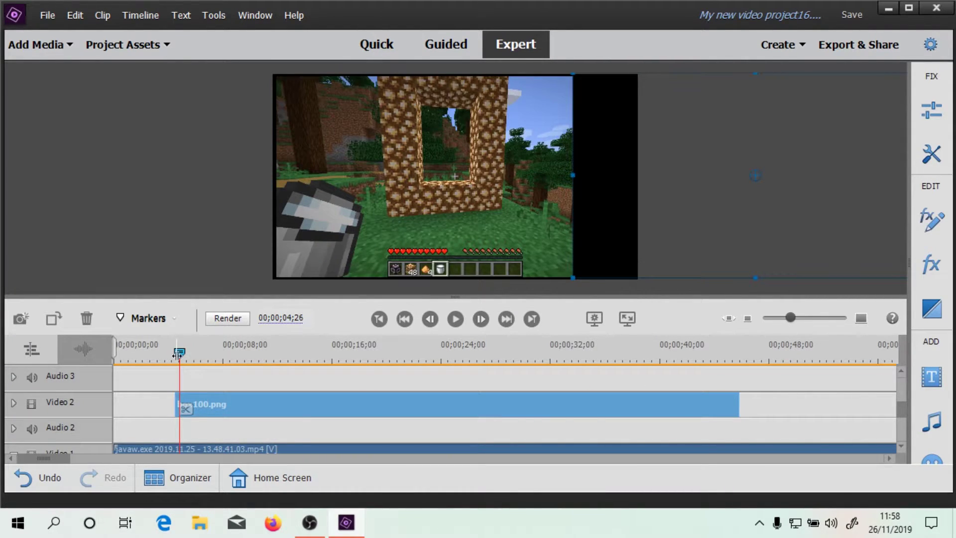
{"action": "mouse_move", "coordinate": [178, 354]}
{"action": "left_mouse_down"}
{"action": "mouse_move", "coordinate": [217, 356]}
{"action": "mouse_move", "coordinate": [141, 359]}
{"action": "mouse_move", "coordinate": [730, 356]}
{"action": "mouse_move", "coordinate": [467, 374]}
{"action": "mouse_move", "coordinate": [164, 369]}
{"action": "mouse_move", "coordinate": [178, 368]}
{"action": "left_mouse_up"}
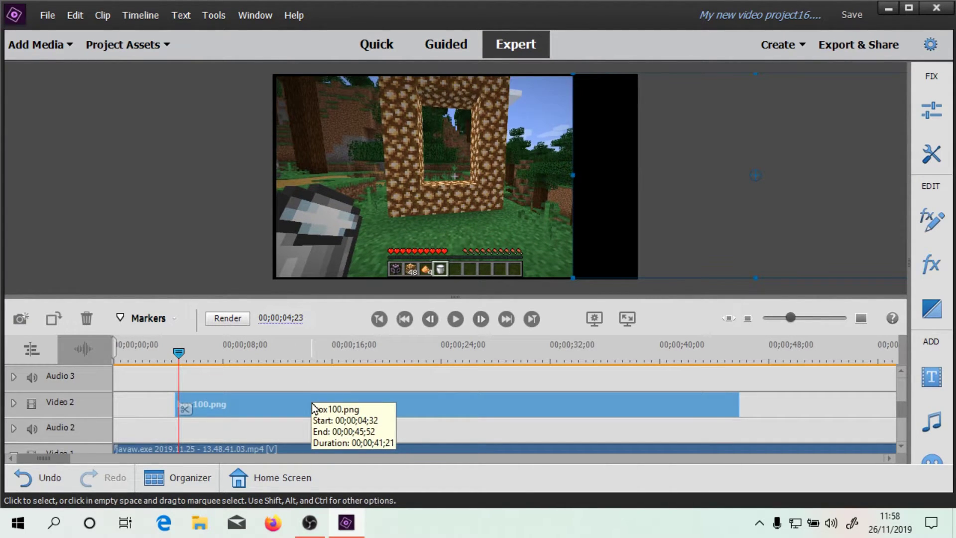
{"action": "right_click", "coordinate": [312, 407]}
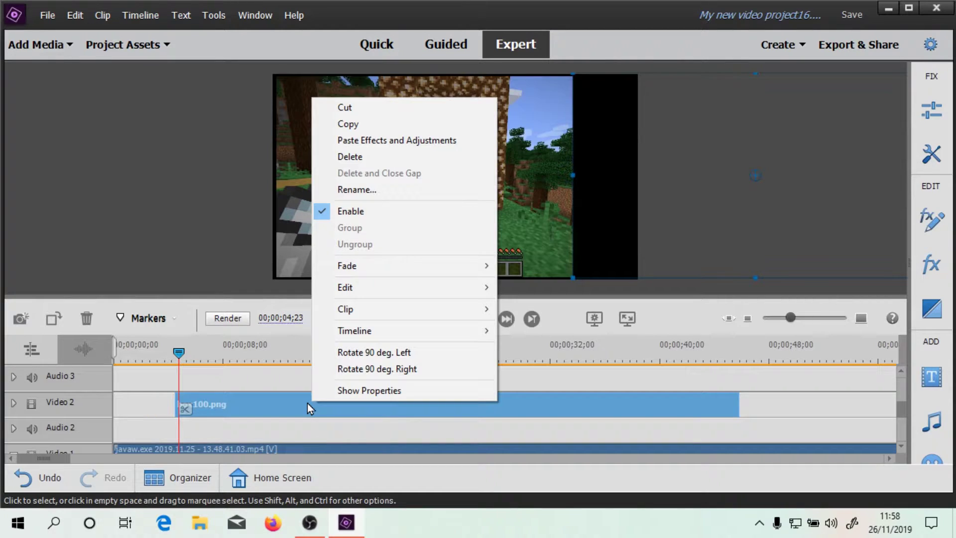
{"action": "left_click", "coordinate": [213, 354]}
{"action": "left_click", "coordinate": [210, 355]}
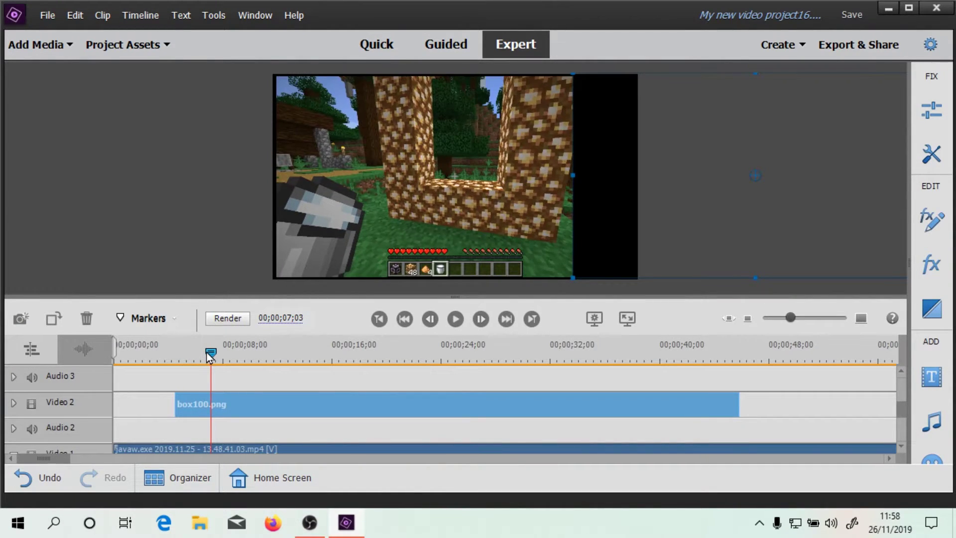
{"action": "left_click_drag", "start_coordinate": [210, 355], "coordinate": [225, 359]}
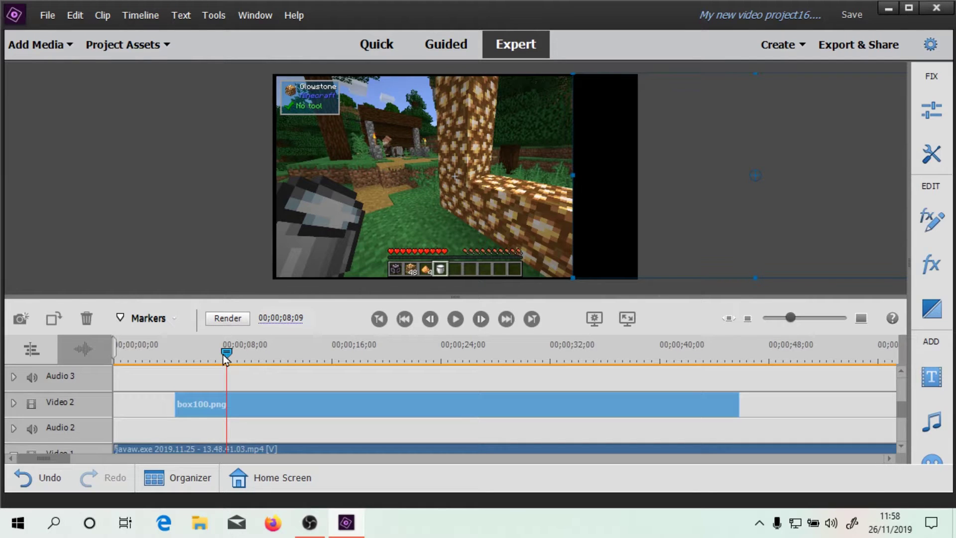
{"action": "left_click_drag", "start_coordinate": [225, 359], "coordinate": [159, 354]}
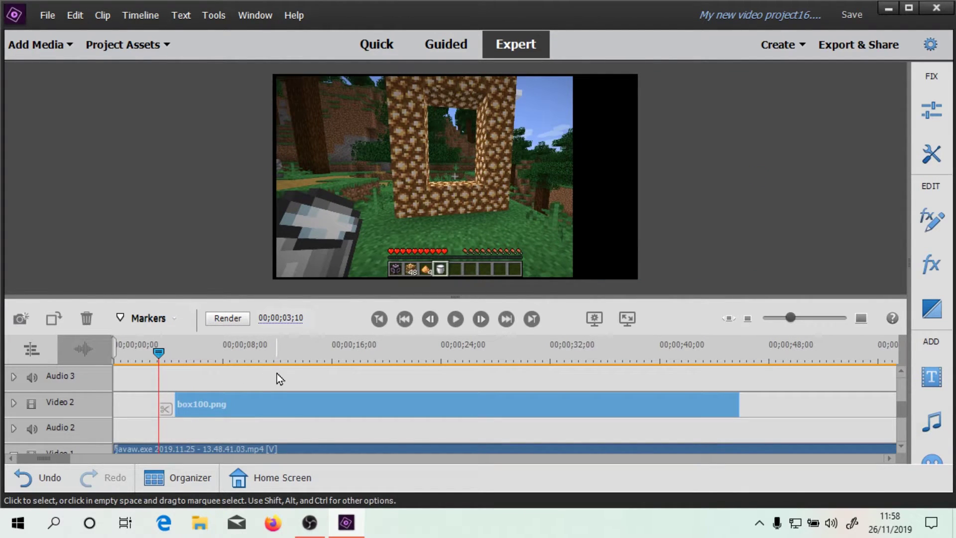
{"action": "left_click_drag", "start_coordinate": [159, 354], "coordinate": [298, 354]}
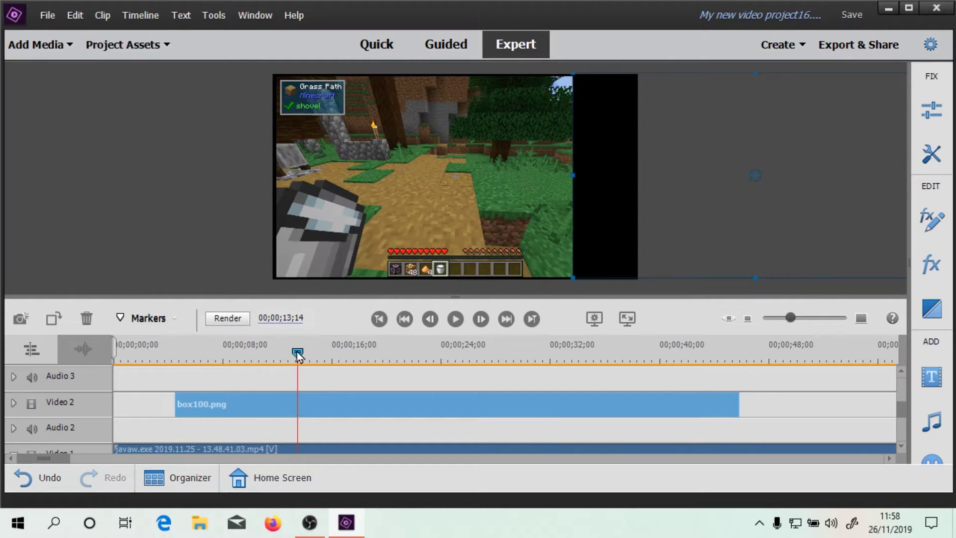
Step: Split box100.png at 00;00;13;14 and about 23;25, sliding each new section's box left
{"action": "left_click", "coordinate": [304, 409]}
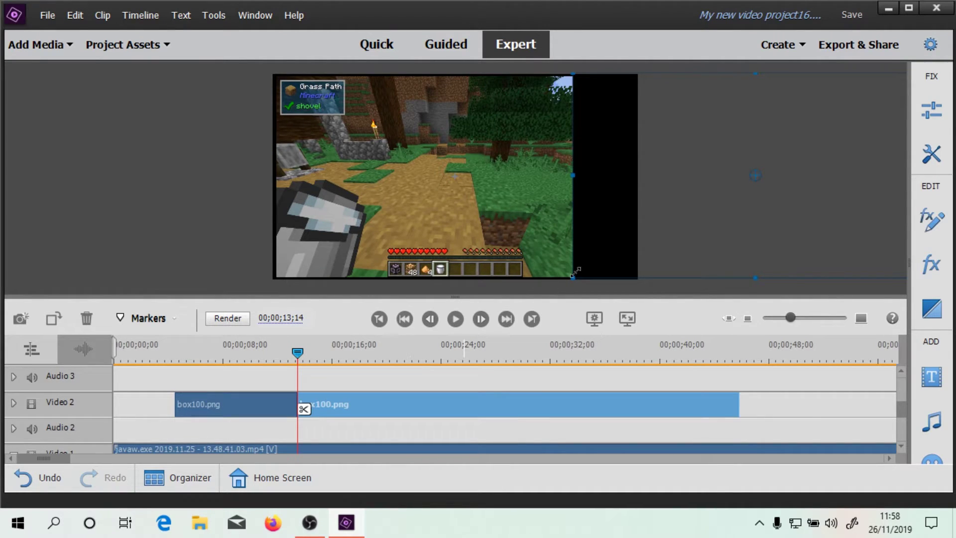
{"action": "left_click_drag", "start_coordinate": [607, 159], "coordinate": [442, 161]}
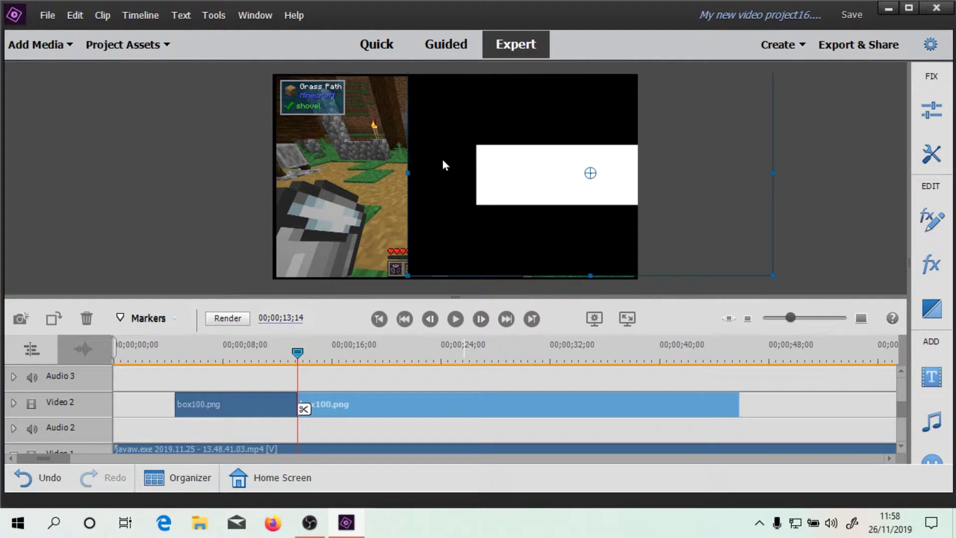
{"action": "left_click_drag", "start_coordinate": [296, 357], "coordinate": [438, 347]}
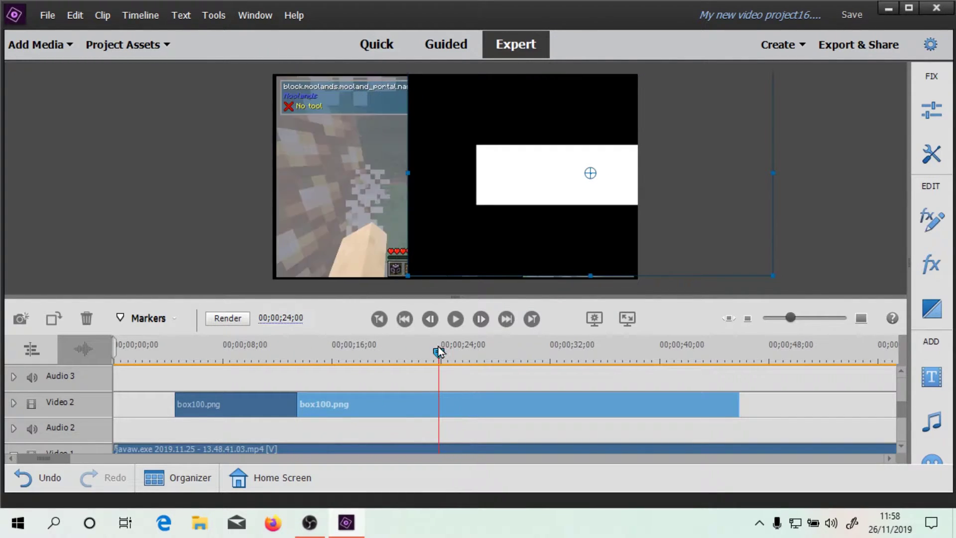
{"action": "left_click", "coordinate": [446, 412]}
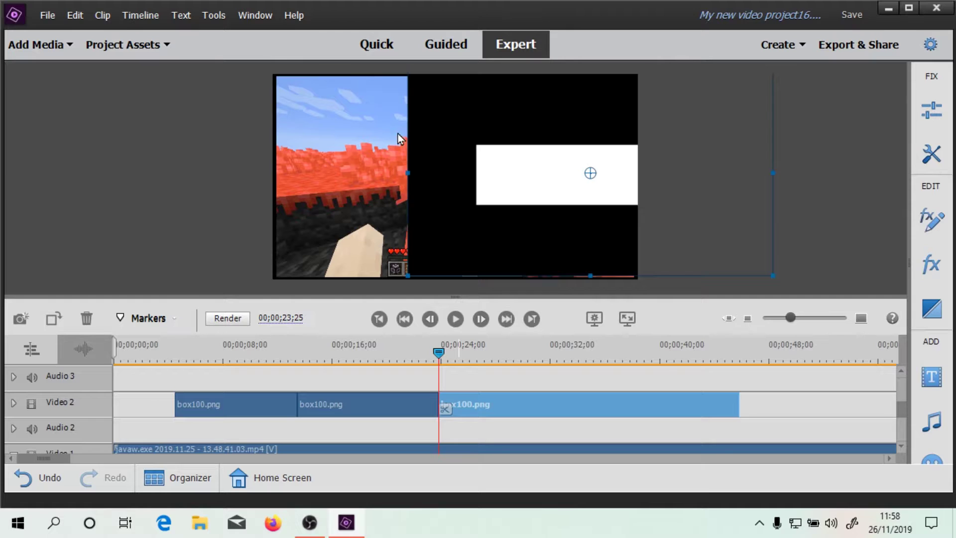
{"action": "left_click_drag", "start_coordinate": [398, 135], "coordinate": [353, 128]}
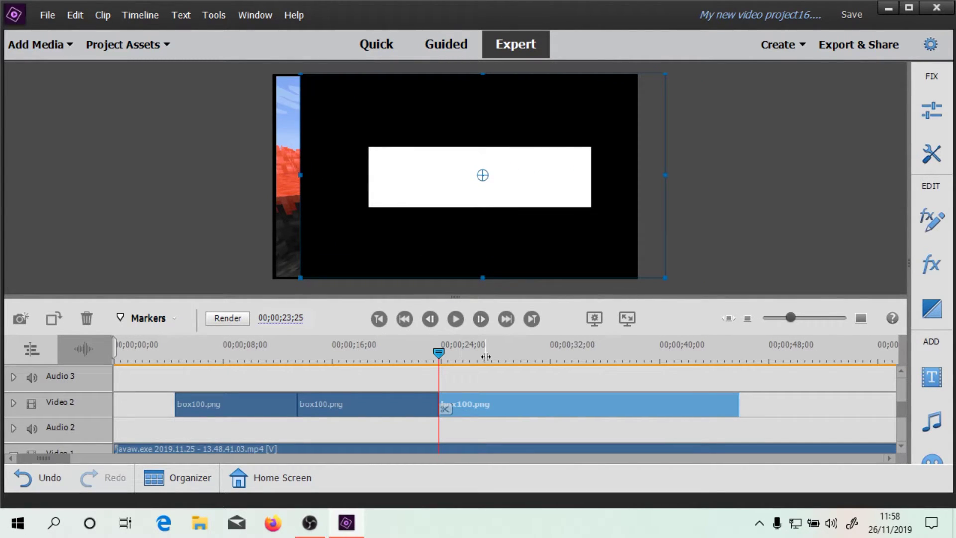
{"action": "left_click_drag", "start_coordinate": [431, 353], "coordinate": [325, 353]}
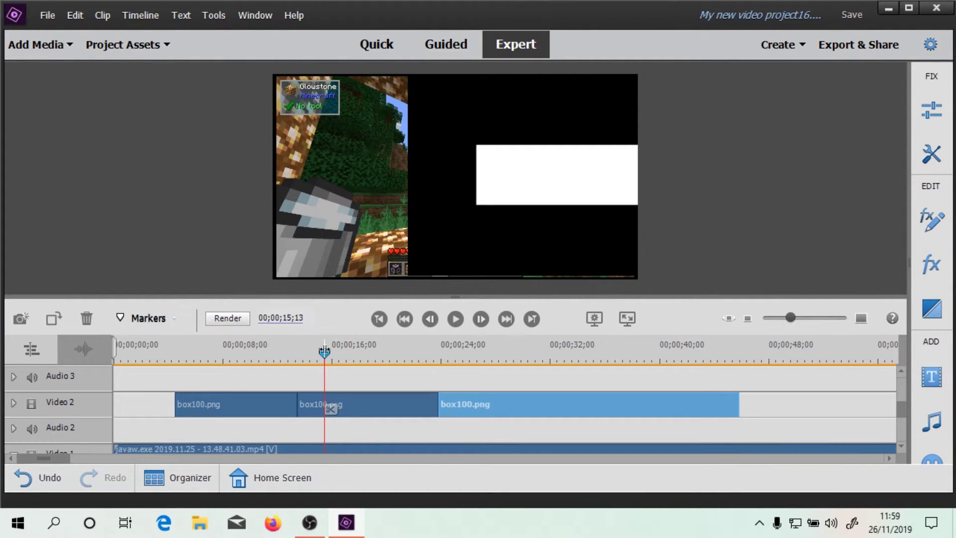
Step: Undo the extra split and readjust the box overlay's position around 13–15 seconds
{"action": "key", "text": "ctrl+z"}
{"action": "left_click_drag", "start_coordinate": [340, 354], "coordinate": [293, 360]}
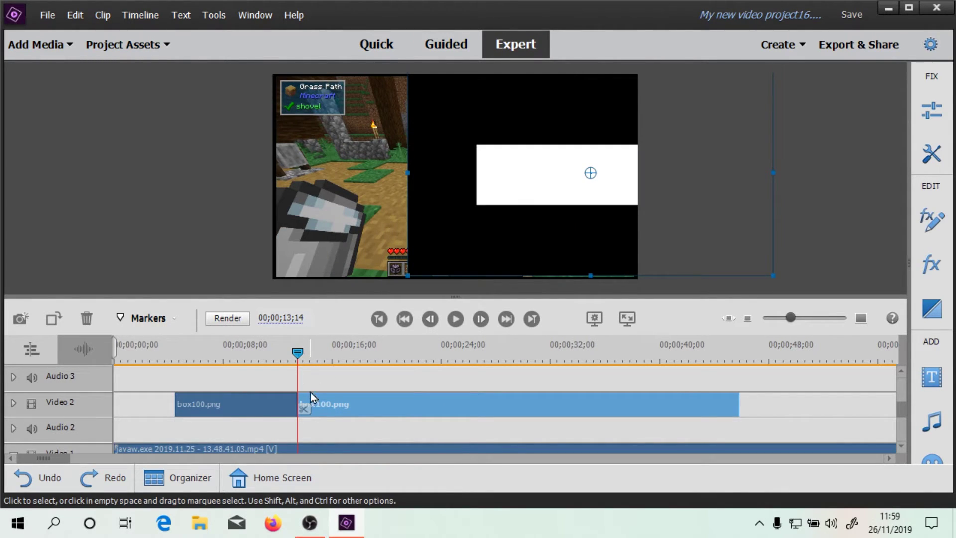
{"action": "left_click_drag", "start_coordinate": [541, 205], "coordinate": [560, 209]}
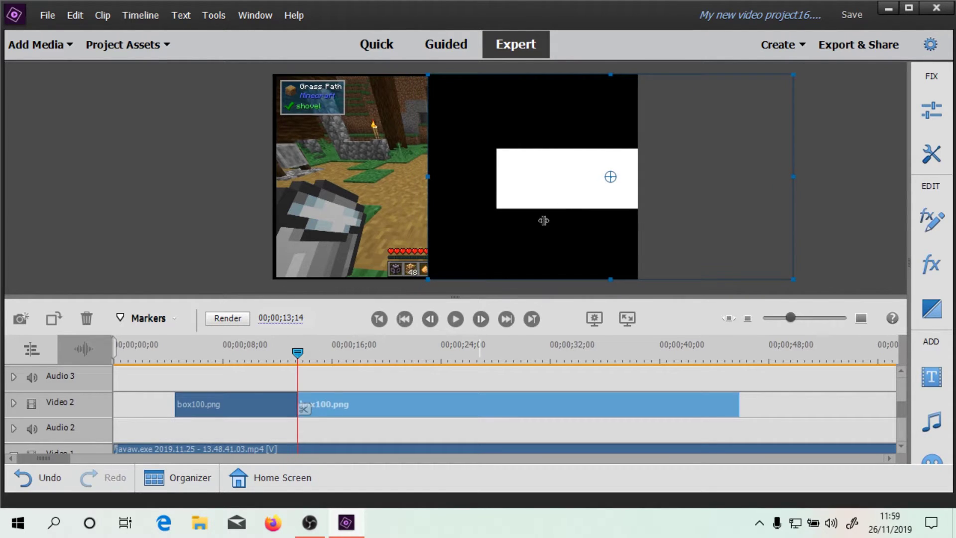
{"action": "mouse_move", "coordinate": [298, 353]}
{"action": "left_mouse_down"}
{"action": "mouse_move", "coordinate": [306, 363]}
{"action": "mouse_move", "coordinate": [274, 363]}
{"action": "mouse_move", "coordinate": [308, 364]}
{"action": "left_mouse_up"}
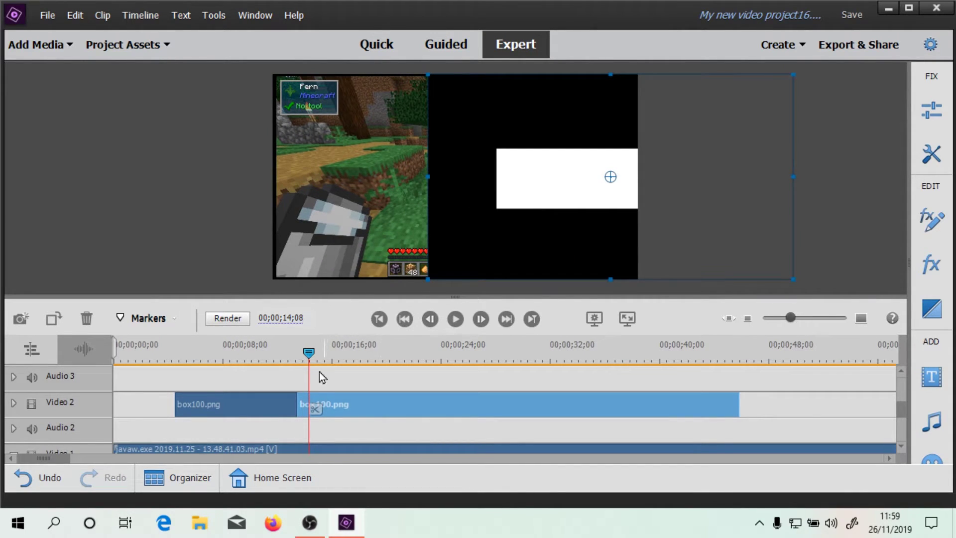
{"action": "left_click", "coordinate": [327, 360]}
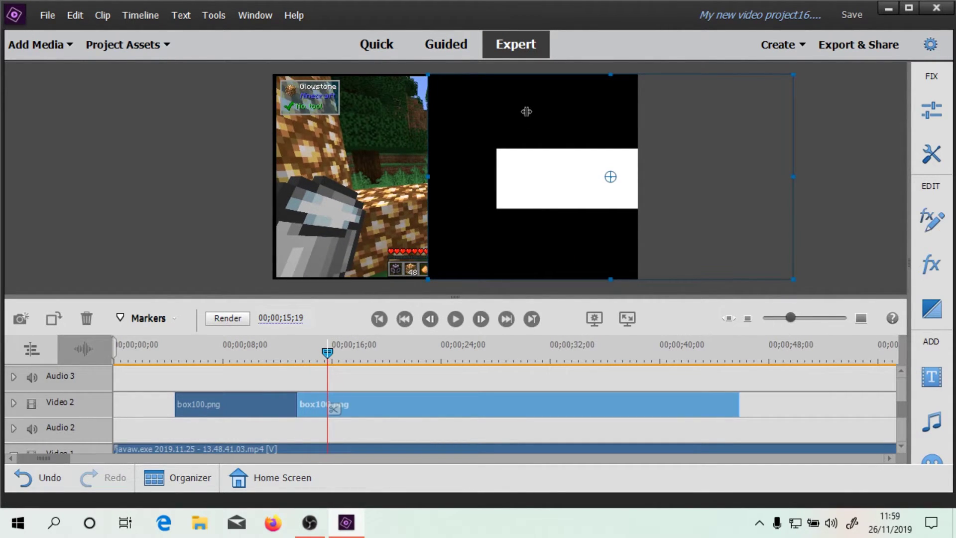
{"action": "left_click_drag", "start_coordinate": [526, 111], "coordinate": [581, 115]}
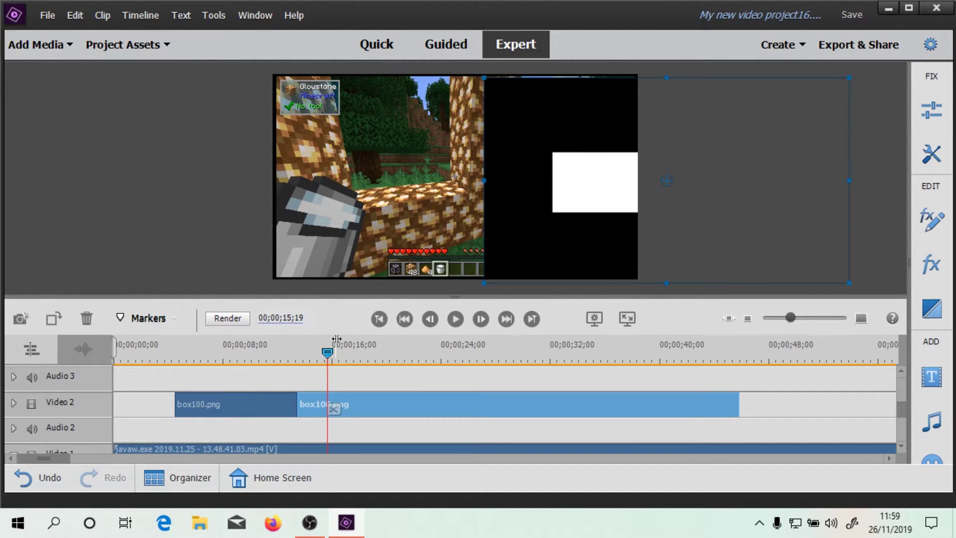
{"action": "left_click_drag", "start_coordinate": [327, 351], "coordinate": [390, 351]}
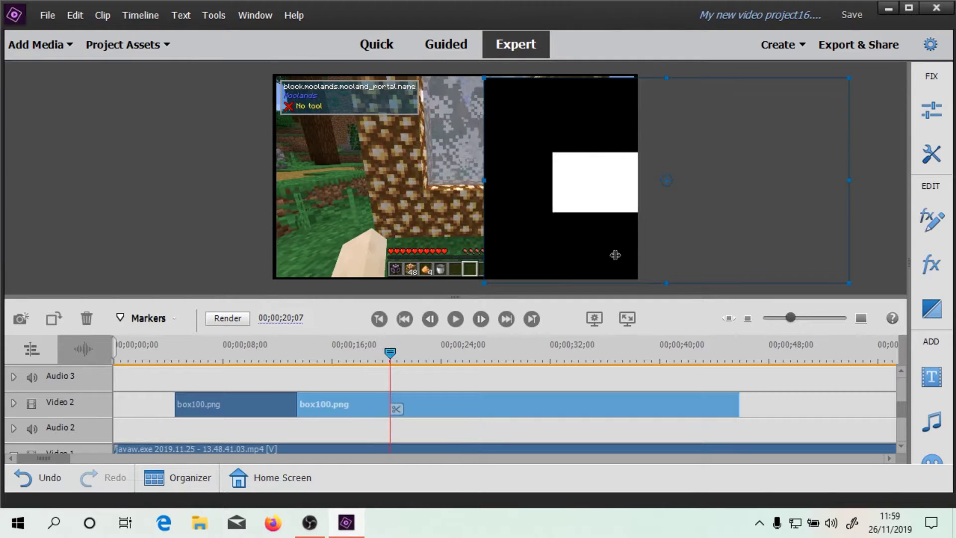
{"action": "left_click_drag", "start_coordinate": [574, 93], "coordinate": [573, 88]}
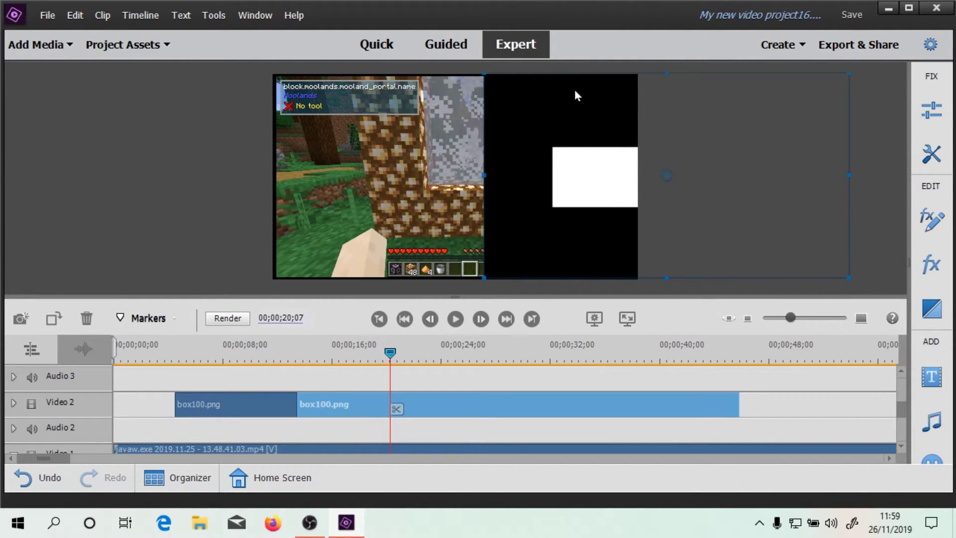
Step: Split at 20;28, 29;00 and 36;18, shifting each new section's box further left
{"action": "left_click_drag", "start_coordinate": [357, 366], "coordinate": [403, 370]}
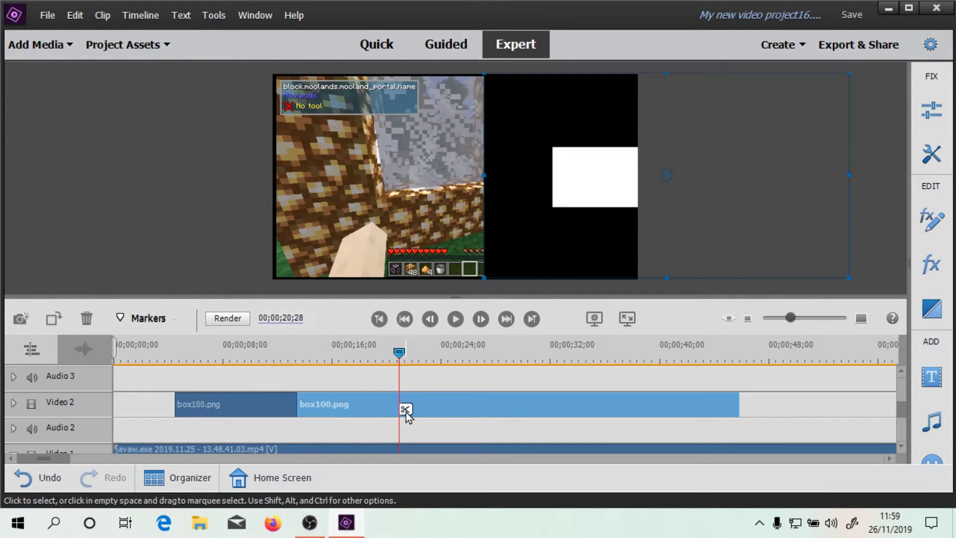
{"action": "left_click", "coordinate": [405, 410]}
{"action": "left_click_drag", "start_coordinate": [511, 129], "coordinate": [435, 134]}
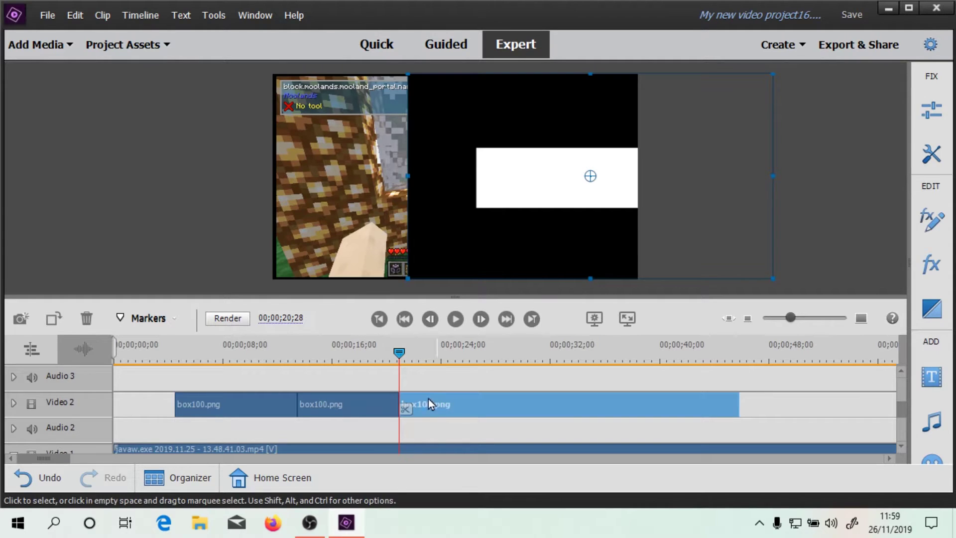
{"action": "left_click_drag", "start_coordinate": [399, 352], "coordinate": [512, 361]}
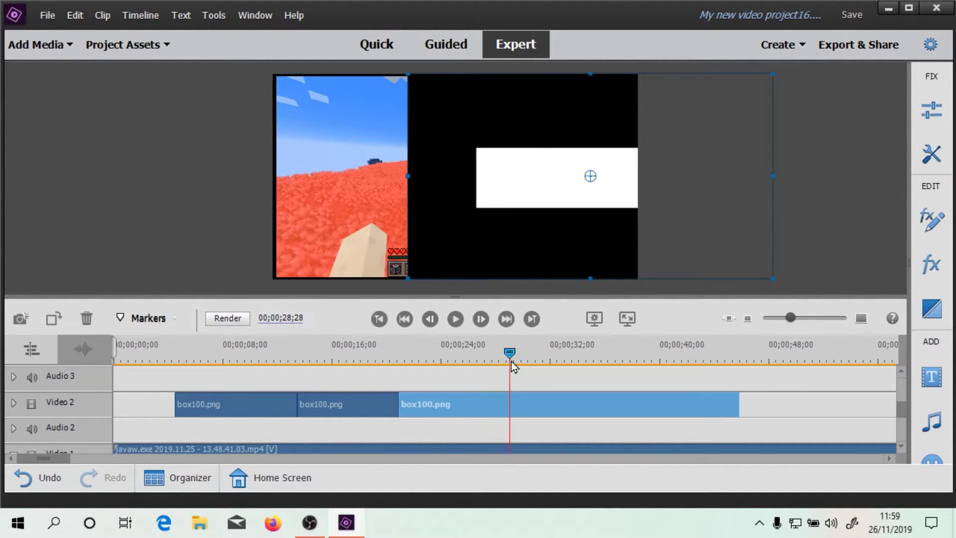
{"action": "left_click", "coordinate": [516, 408]}
{"action": "left_click_drag", "start_coordinate": [475, 123], "coordinate": [423, 124]}
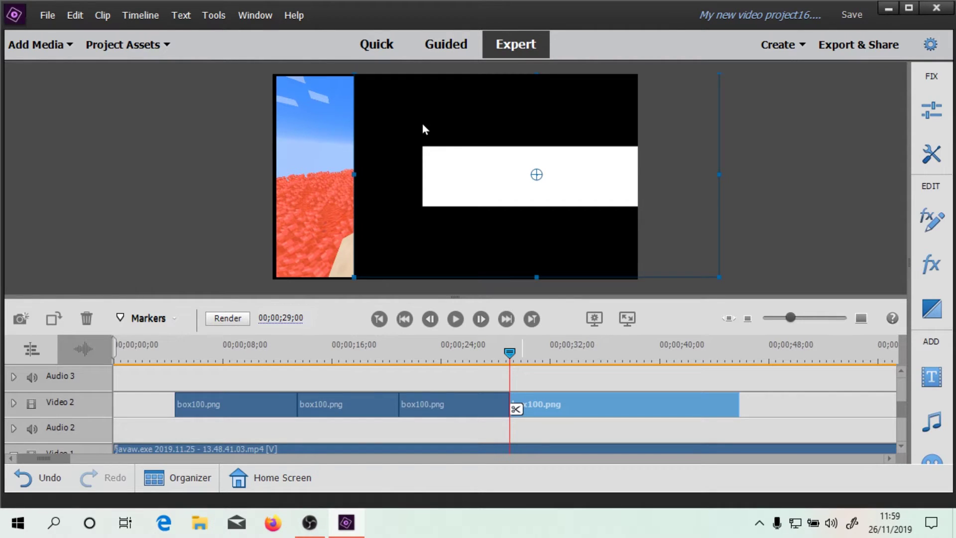
{"action": "left_click_drag", "start_coordinate": [510, 355], "coordinate": [612, 359]}
{"action": "left_click", "coordinate": [625, 410]}
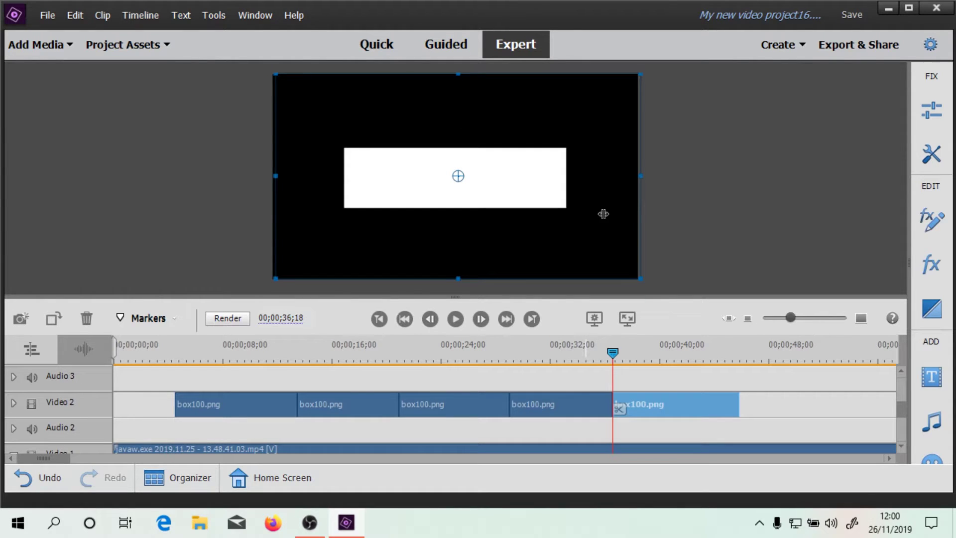
{"action": "left_click_drag", "start_coordinate": [613, 353], "coordinate": [146, 341]}
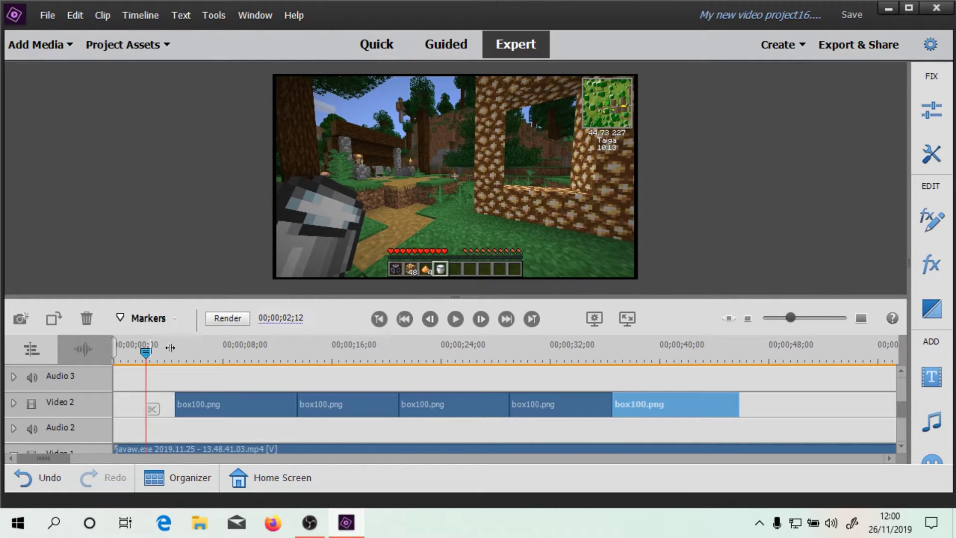
Step: Apply Videomerge to the first three box100.png sections on Video 2
{"action": "left_click", "coordinate": [235, 410]}
{"action": "right_click", "coordinate": [234, 408]}
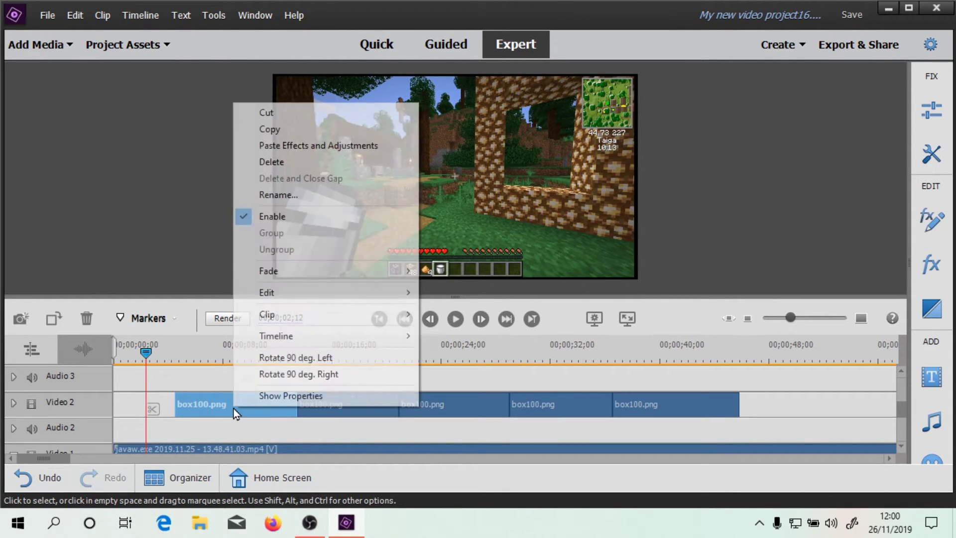
{"action": "mouse_move", "coordinate": [341, 314]}
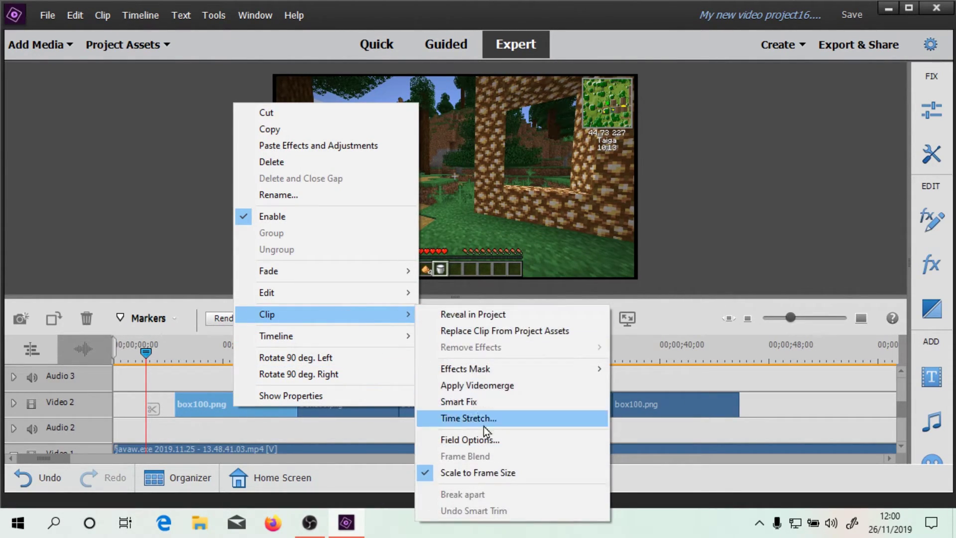
{"action": "left_click", "coordinate": [476, 393]}
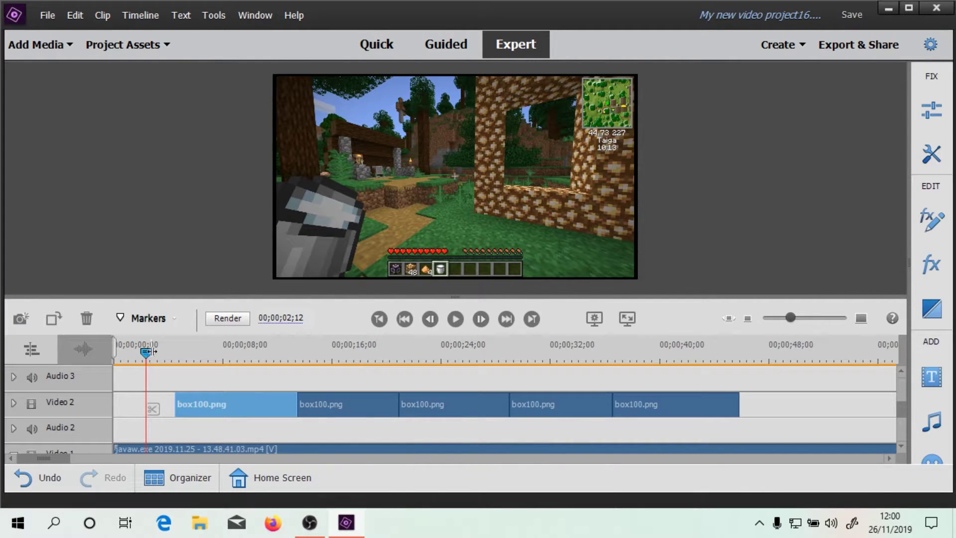
{"action": "left_click_drag", "start_coordinate": [149, 352], "coordinate": [313, 354]}
{"action": "left_click", "coordinate": [326, 406]}
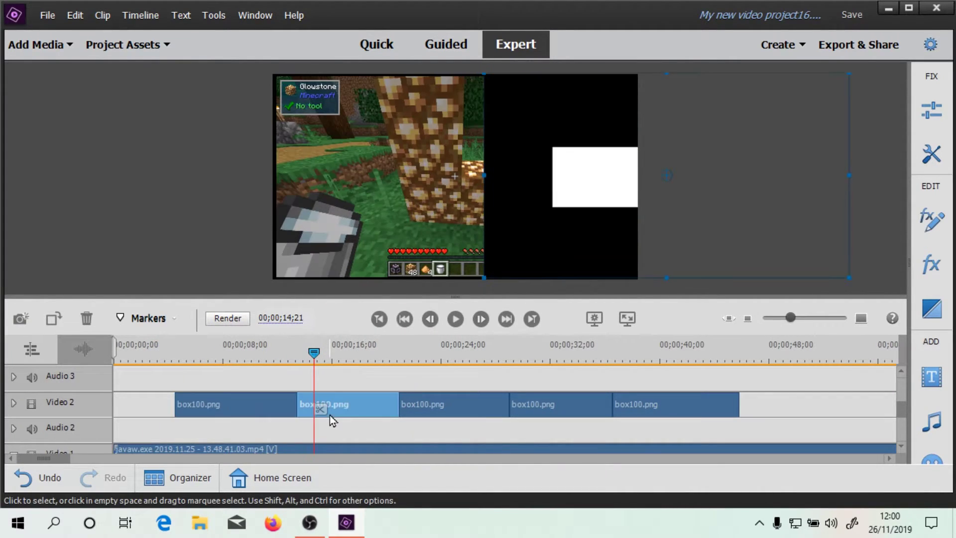
{"action": "right_click", "coordinate": [363, 407]}
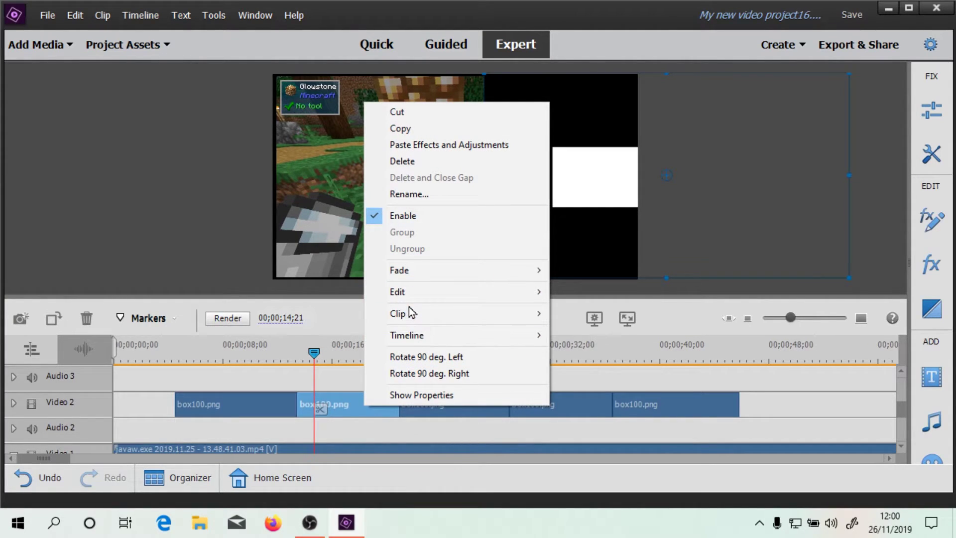
{"action": "mouse_move", "coordinate": [417, 319]}
{"action": "left_click", "coordinate": [623, 390]}
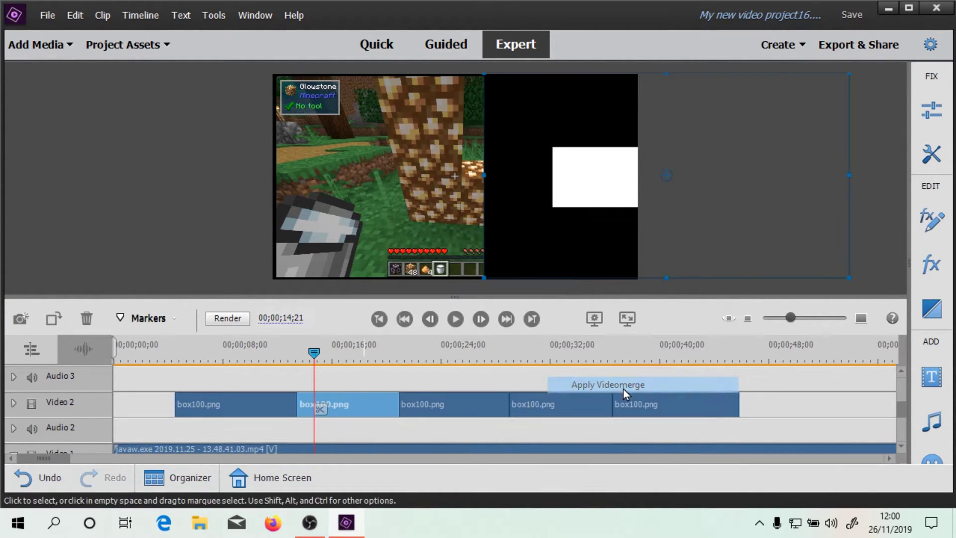
{"action": "left_click", "coordinate": [453, 404]}
{"action": "right_click", "coordinate": [453, 405]}
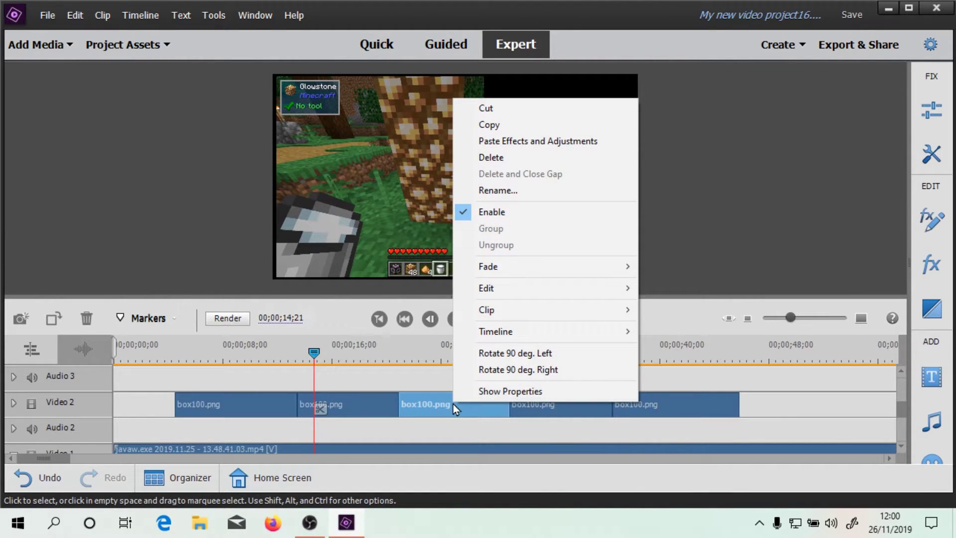
{"action": "mouse_move", "coordinate": [506, 312]}
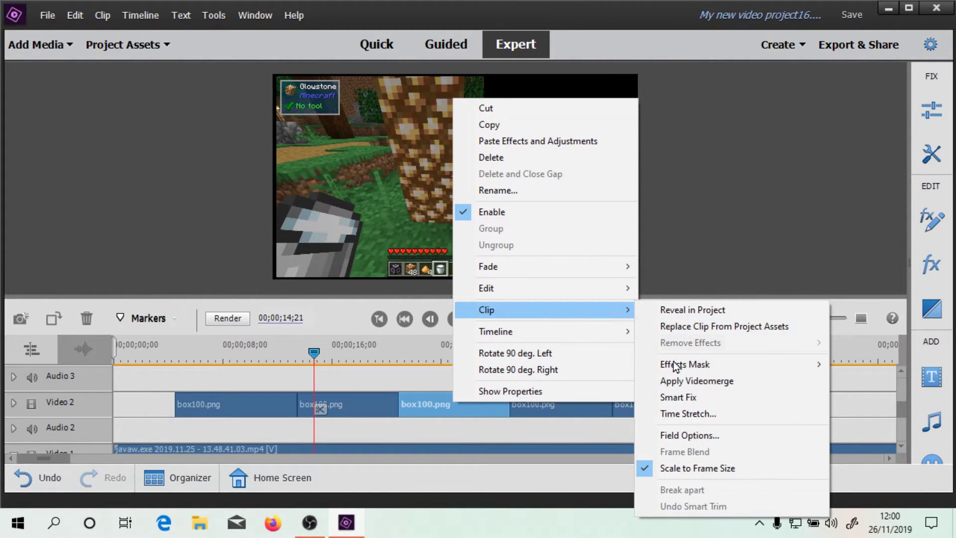
{"action": "left_click", "coordinate": [673, 382]}
Step: Apply Videomerge to the fourth and fifth sections, then preview the edit full screen
{"action": "left_click_drag", "start_coordinate": [323, 354], "coordinate": [476, 354]}
{"action": "left_click", "coordinate": [554, 407]}
{"action": "right_click", "coordinate": [554, 407]}
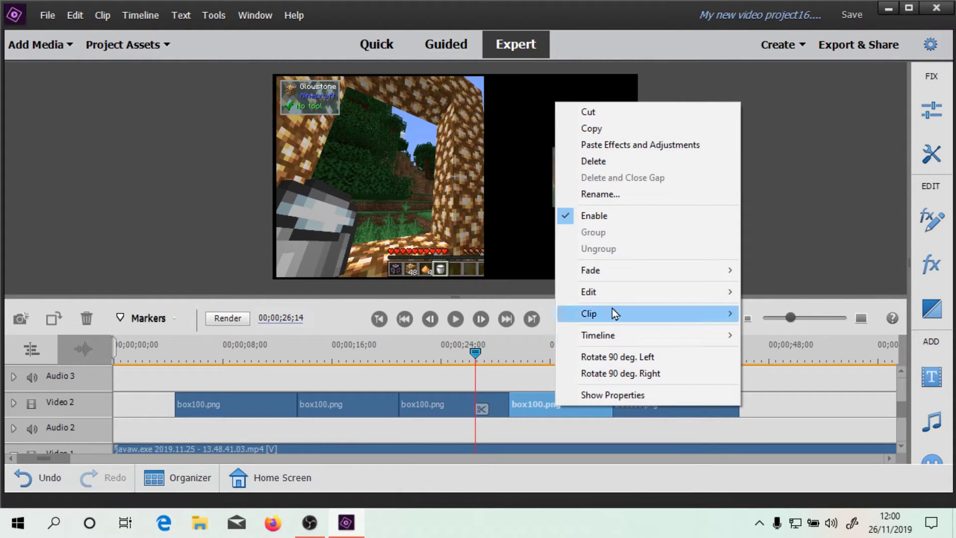
{"action": "mouse_move", "coordinate": [607, 309]}
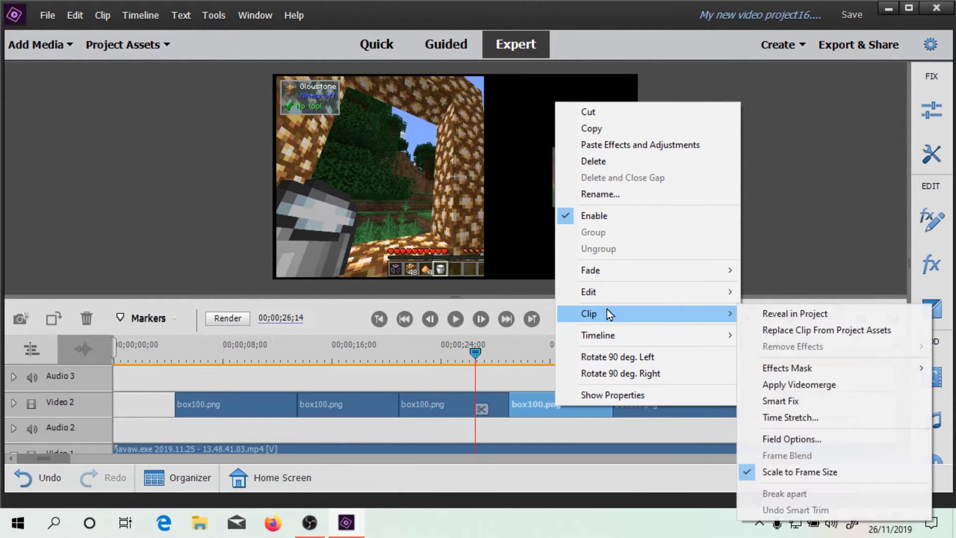
{"action": "left_click", "coordinate": [811, 385]}
{"action": "left_click", "coordinate": [644, 413]}
{"action": "right_click", "coordinate": [643, 412]}
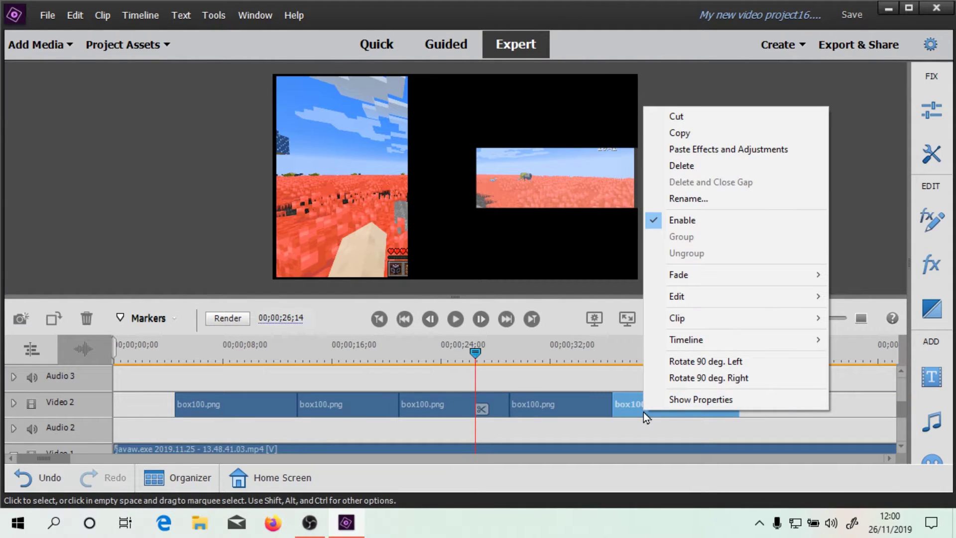
{"action": "mouse_move", "coordinate": [701, 319]}
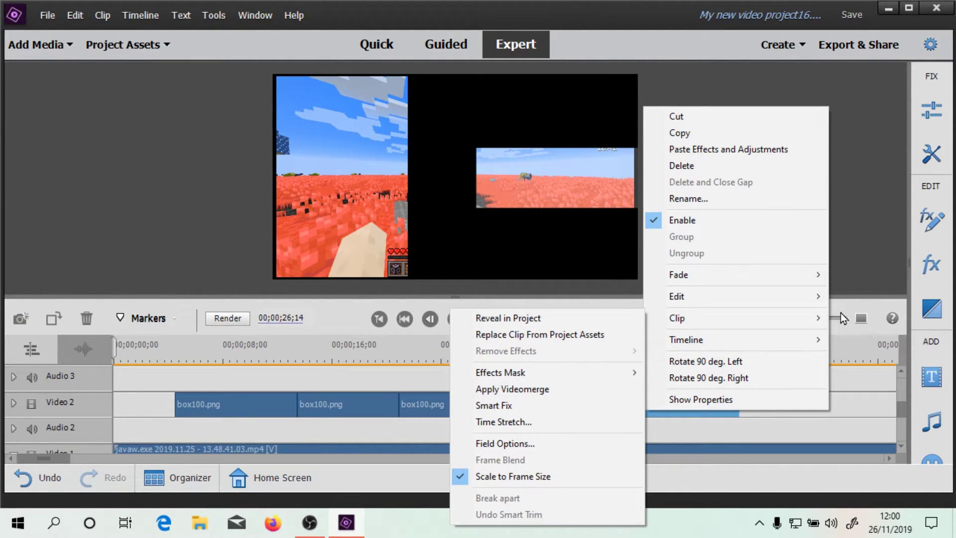
{"action": "left_click", "coordinate": [518, 390]}
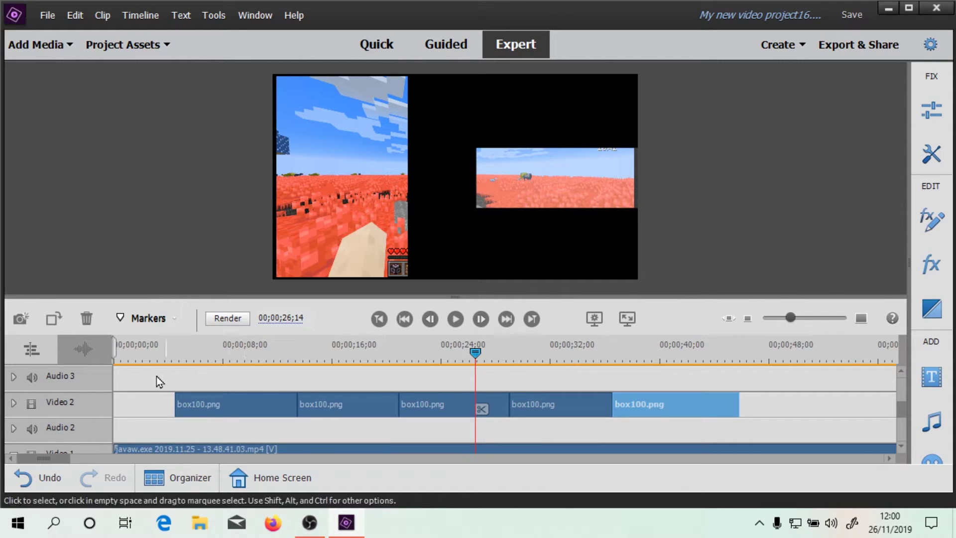
{"action": "left_click", "coordinate": [169, 349]}
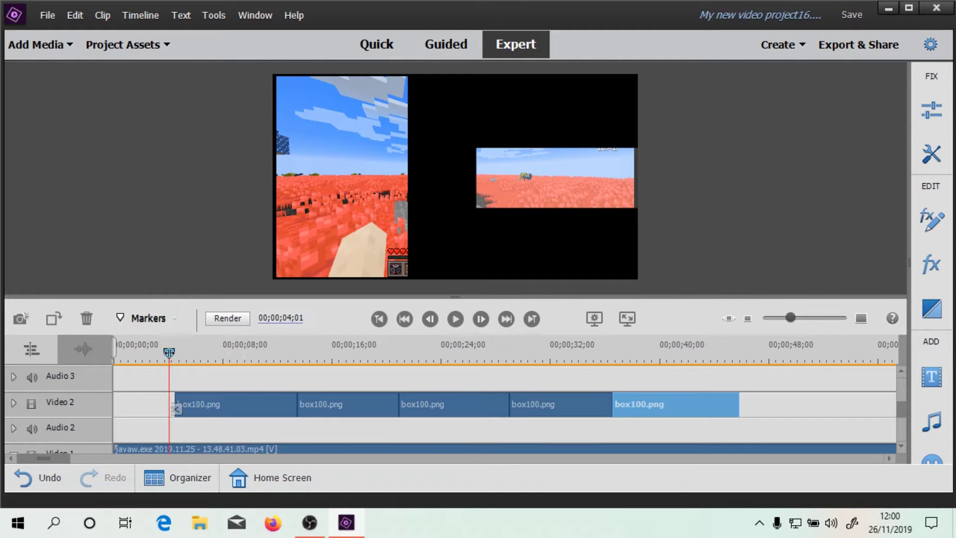
{"action": "left_click", "coordinate": [626, 318]}
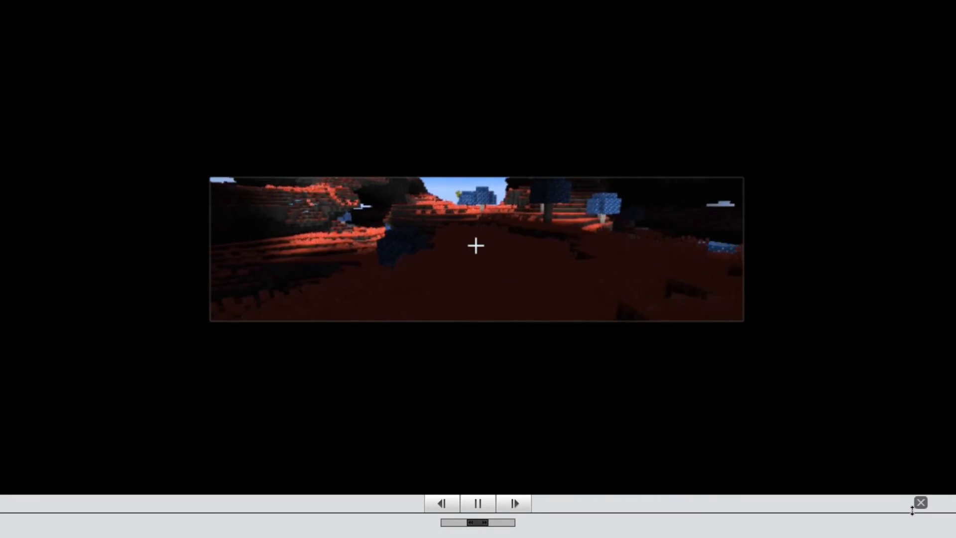
{"action": "left_click", "coordinate": [920, 502]}
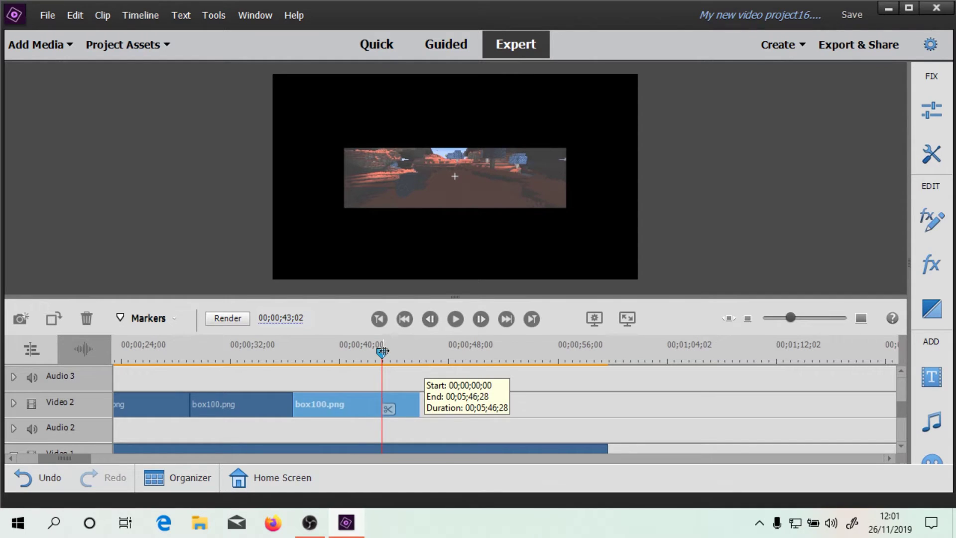
{"action": "left_click_drag", "start_coordinate": [382, 350], "coordinate": [449, 367]}
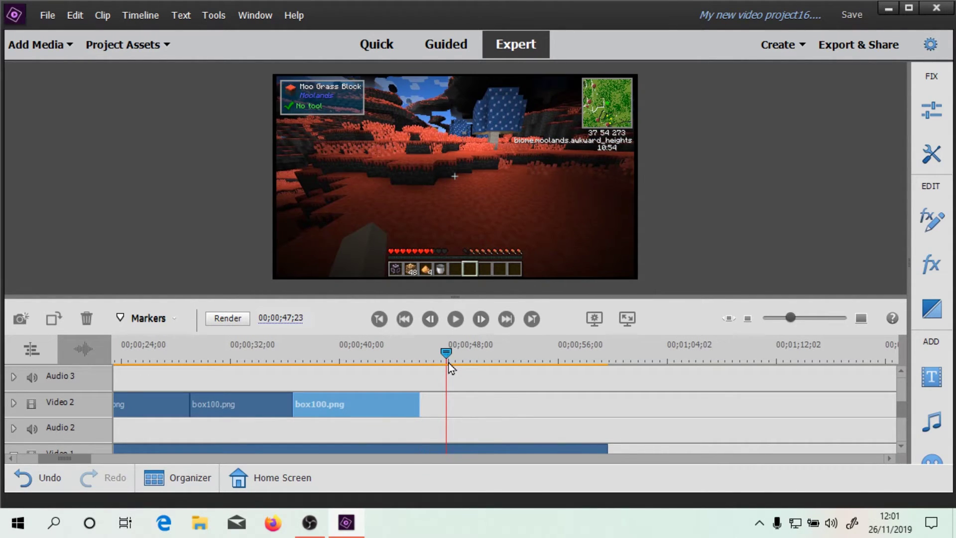
Step: Scrub the playhead back through the box clips to about 00;00;06;15
{"action": "left_click_drag", "start_coordinate": [449, 367], "coordinate": [107, 361]}
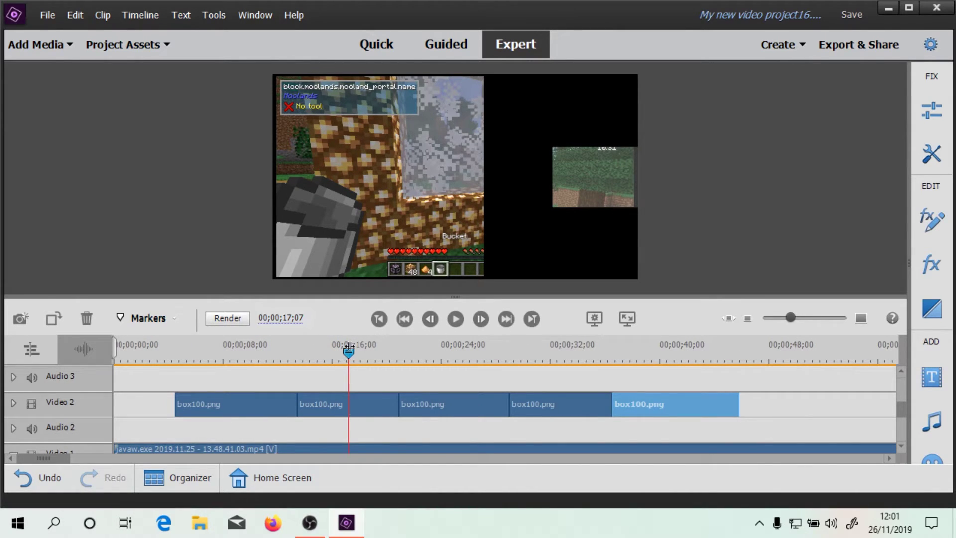
{"action": "left_click_drag", "start_coordinate": [349, 351], "coordinate": [274, 357]}
{"action": "mouse_move", "coordinate": [275, 356]}
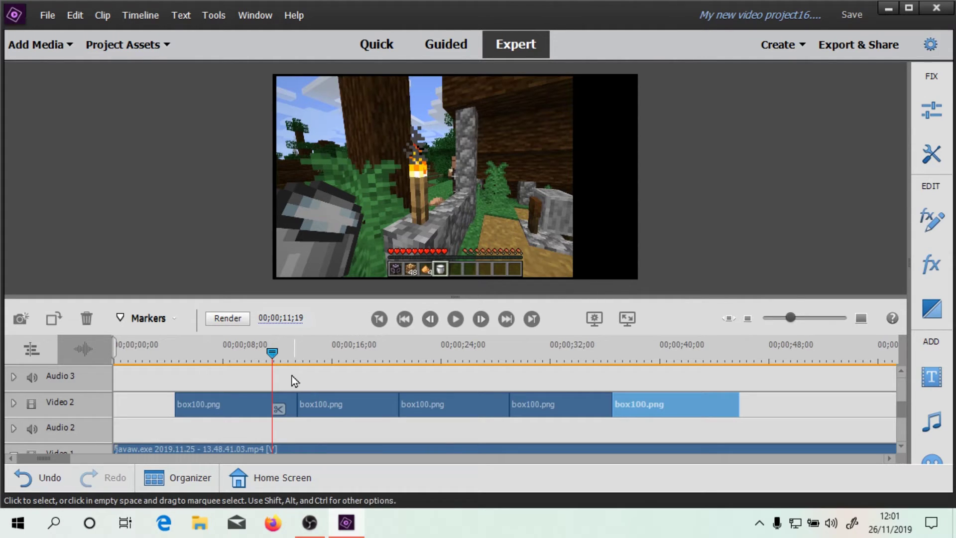
{"action": "left_click_drag", "start_coordinate": [271, 352], "coordinate": [203, 354]}
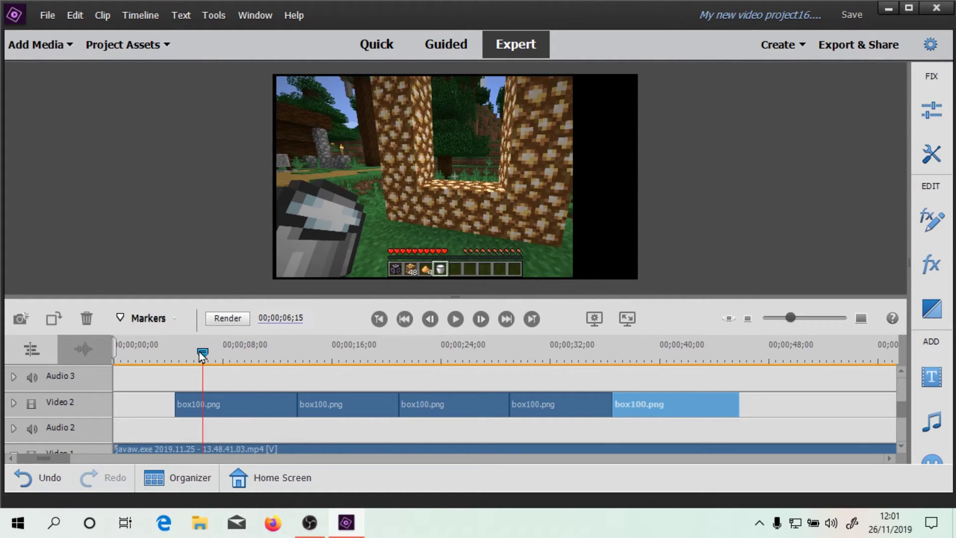
Step: Select the first box100.png clip on Video 2
{"action": "left_click", "coordinate": [226, 437]}
{"action": "left_click", "coordinate": [236, 412]}
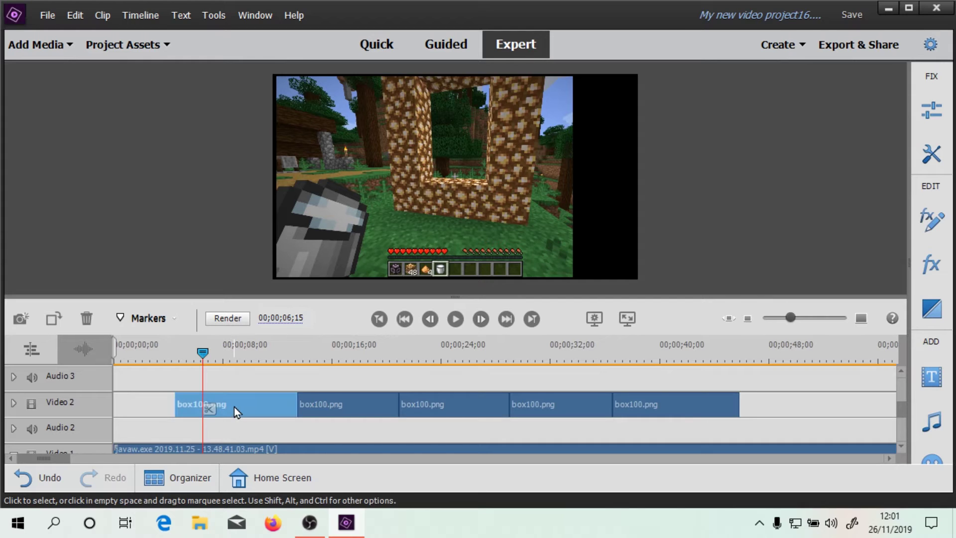
{"action": "left_click", "coordinate": [326, 415]}
{"action": "left_click", "coordinate": [283, 415]}
{"action": "left_click", "coordinate": [217, 388]}
{"action": "left_click", "coordinate": [275, 406]}
{"action": "left_click", "coordinate": [354, 404]}
{"action": "left_click", "coordinate": [275, 405]}
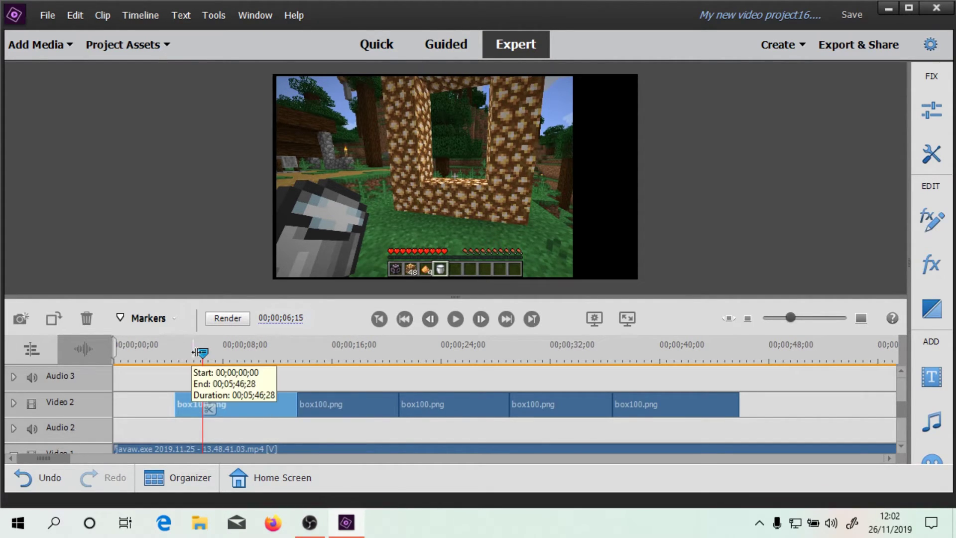
{"action": "left_click", "coordinate": [932, 109]}
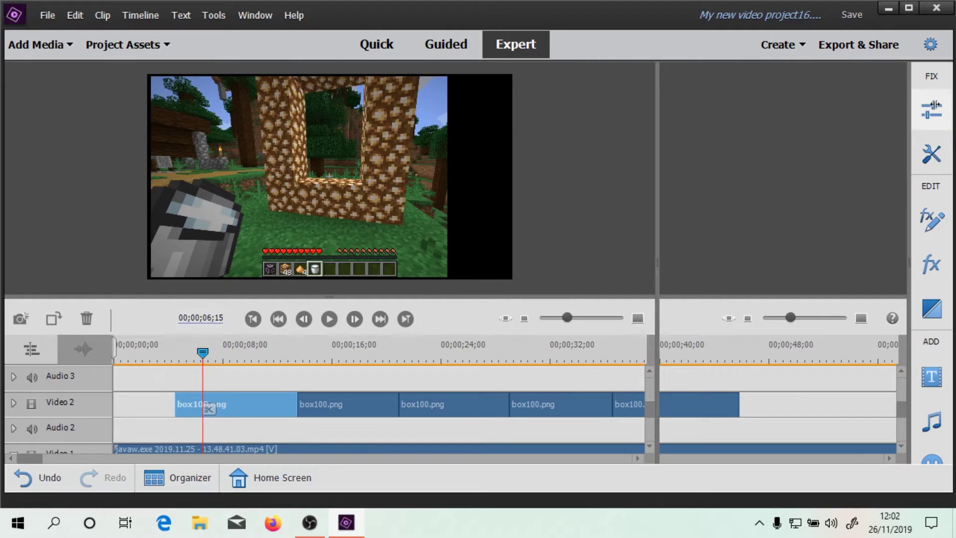
{"action": "left_click", "coordinate": [931, 154]}
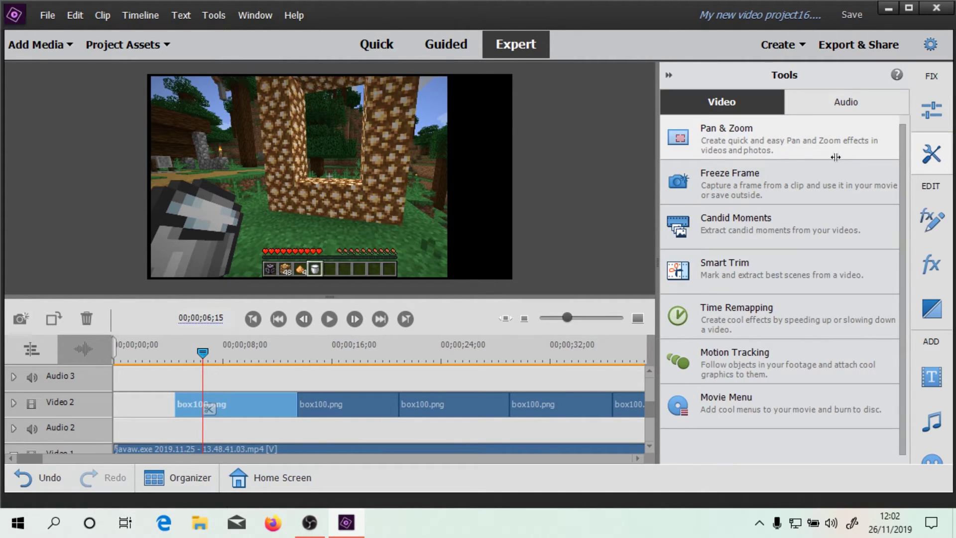
{"action": "left_click", "coordinate": [772, 153]}
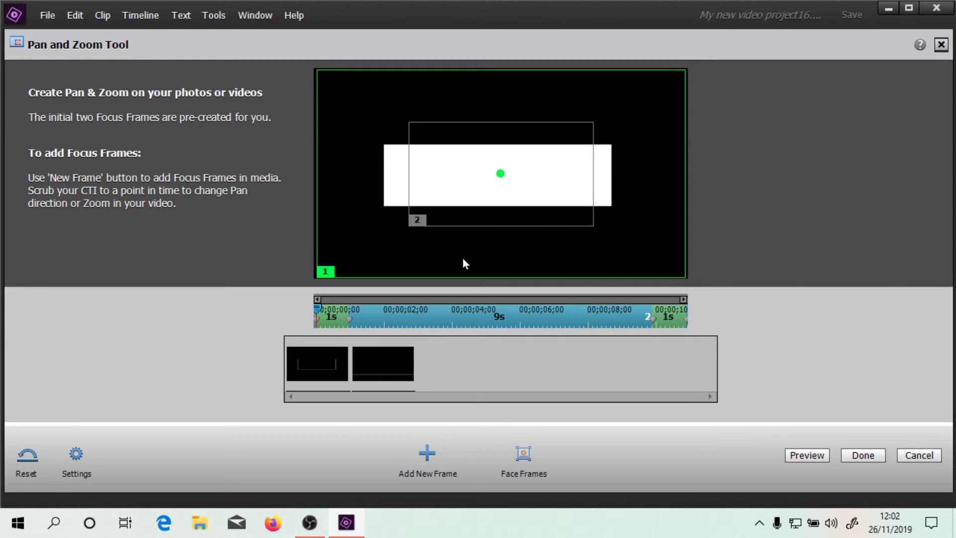
{"action": "left_click", "coordinate": [319, 367]}
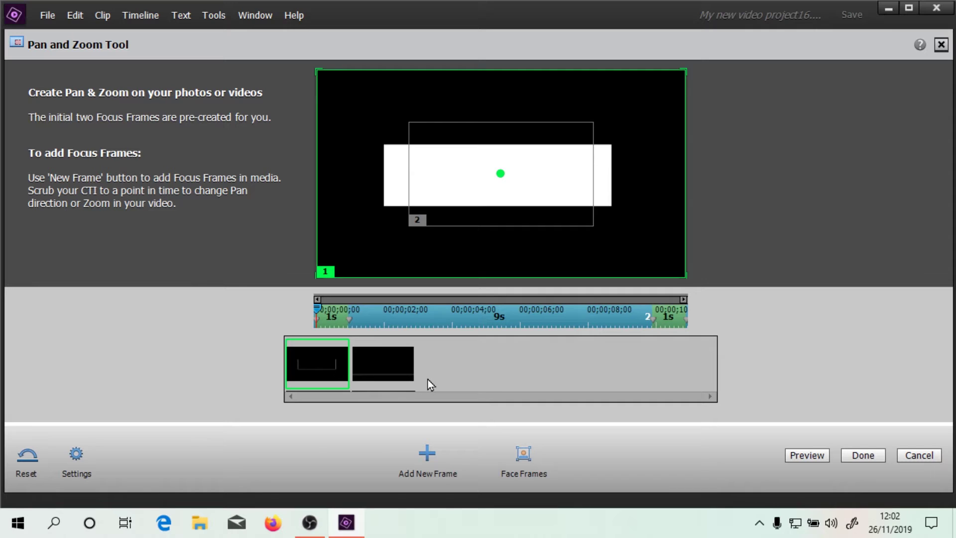
{"action": "mouse_move", "coordinate": [513, 144]}
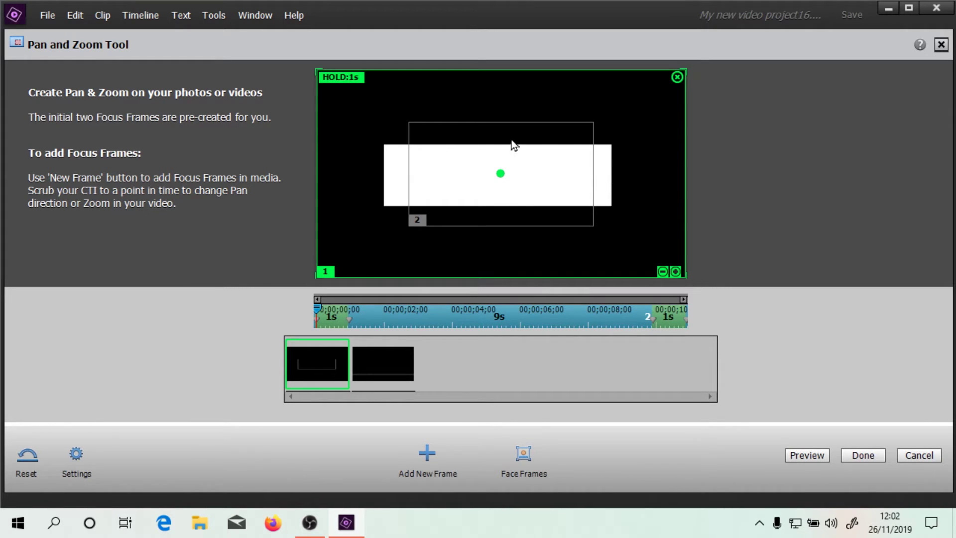
{"action": "left_click", "coordinate": [365, 379]}
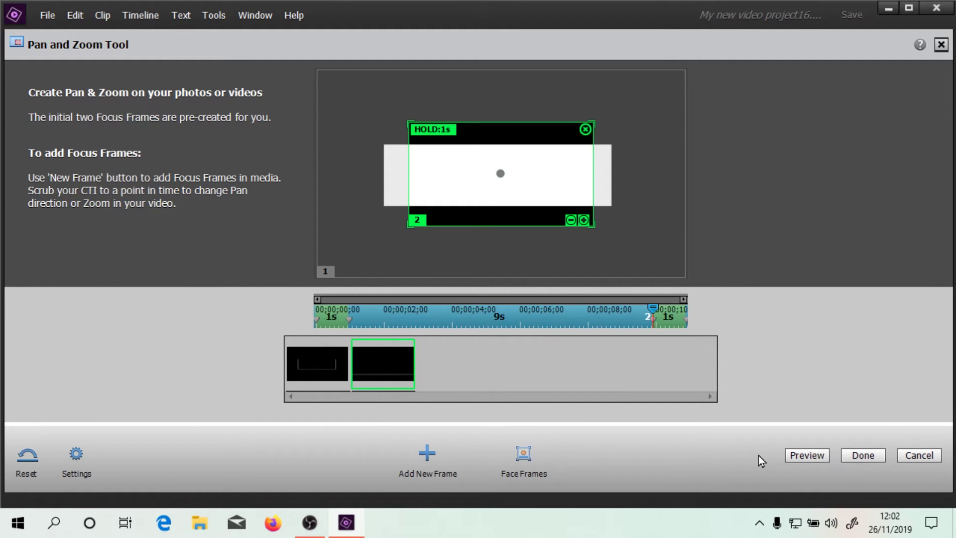
{"action": "left_click", "coordinate": [811, 455]}
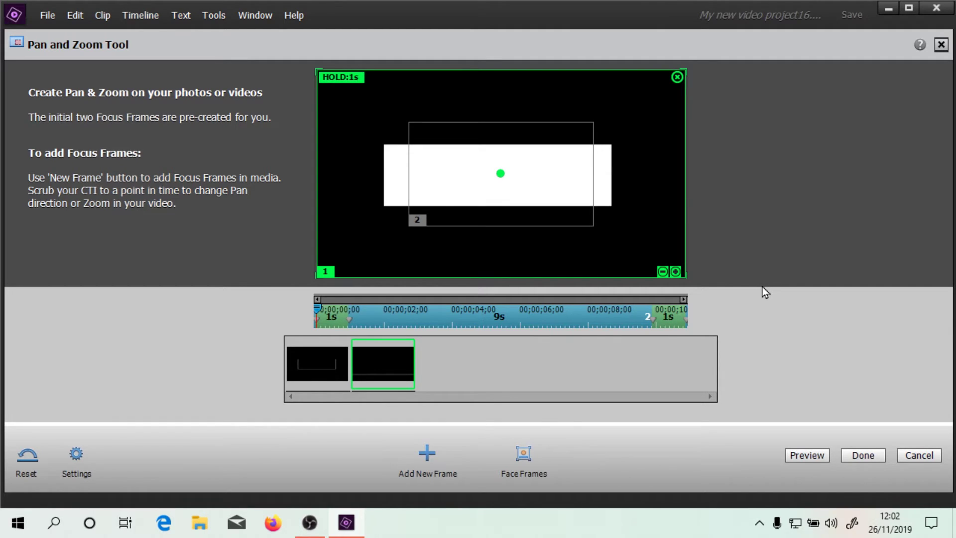
{"action": "left_click", "coordinate": [449, 163]}
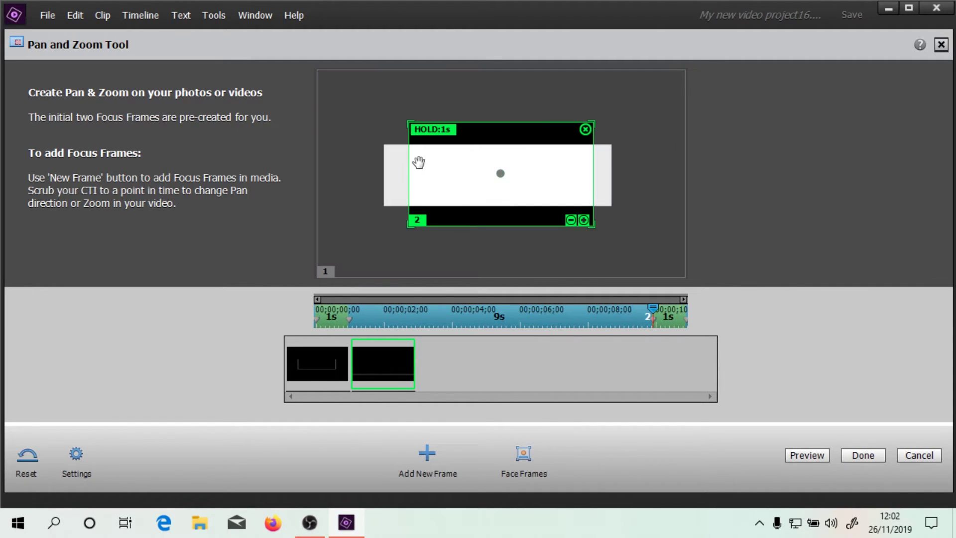
{"action": "left_click", "coordinate": [376, 239]}
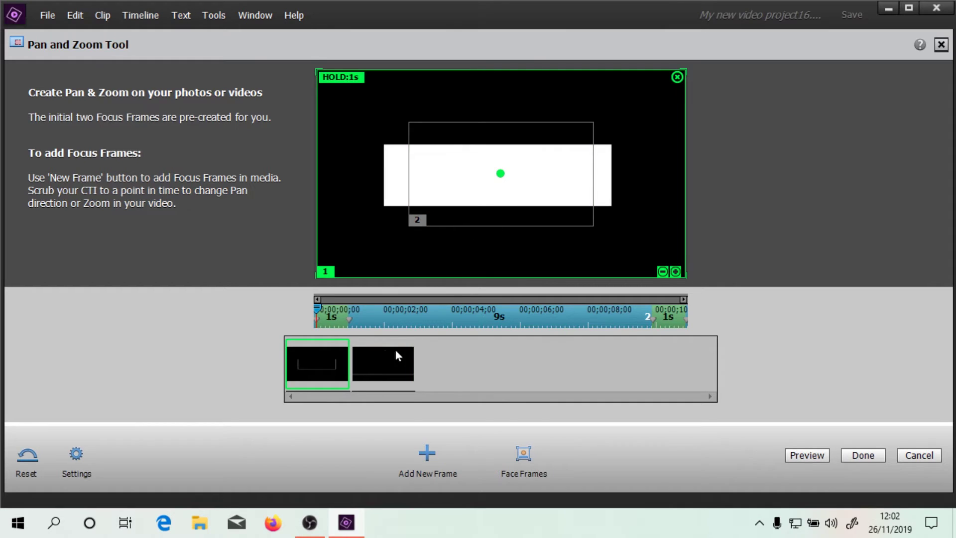
{"action": "left_click", "coordinate": [391, 365]}
{"action": "left_click", "coordinate": [310, 368]}
{"action": "left_click", "coordinate": [369, 371]}
{"action": "left_click", "coordinate": [310, 371]}
{"action": "left_click", "coordinate": [904, 457]}
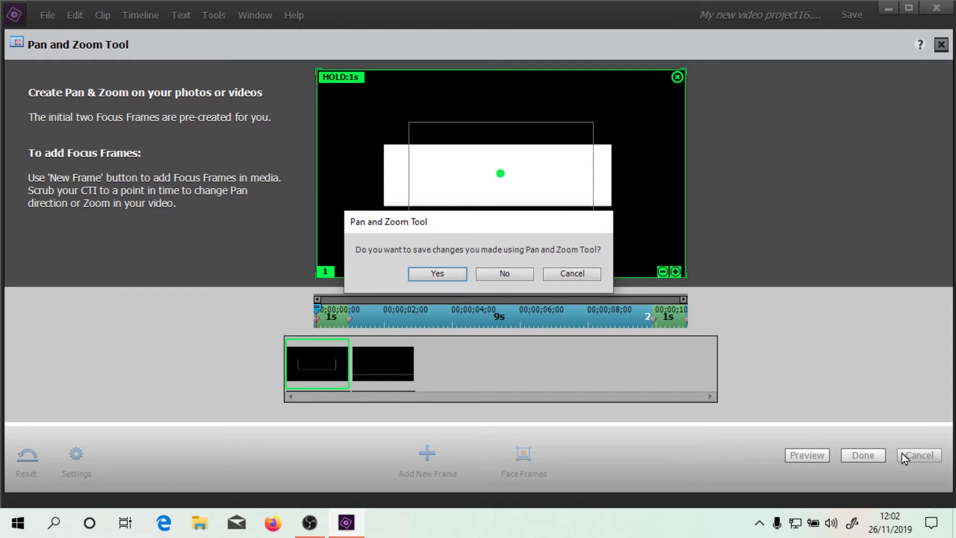
{"action": "left_click", "coordinate": [511, 273]}
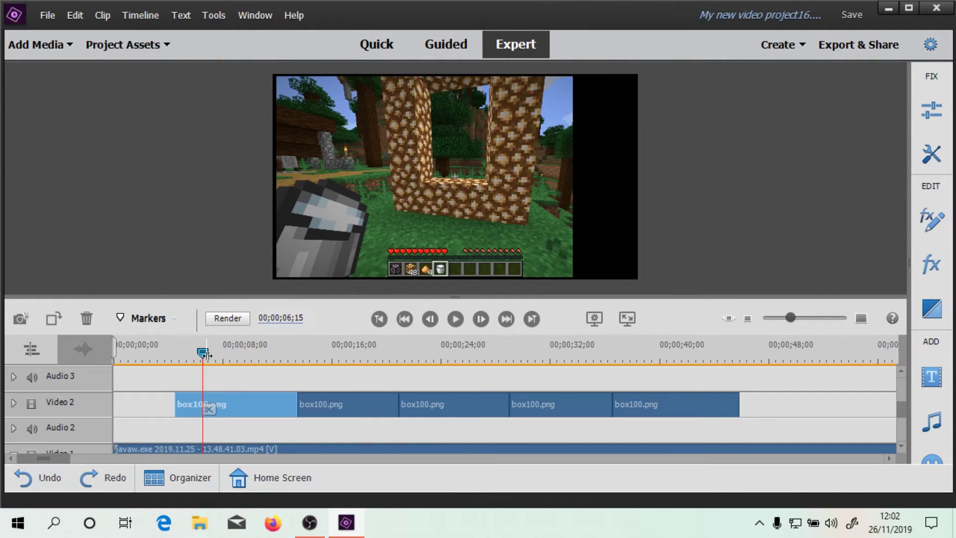
Step: Show the first box100.png clip's Motion settings: position 2538.4, 532.1 at scale 100
{"action": "left_click_drag", "start_coordinate": [202, 354], "coordinate": [304, 375]}
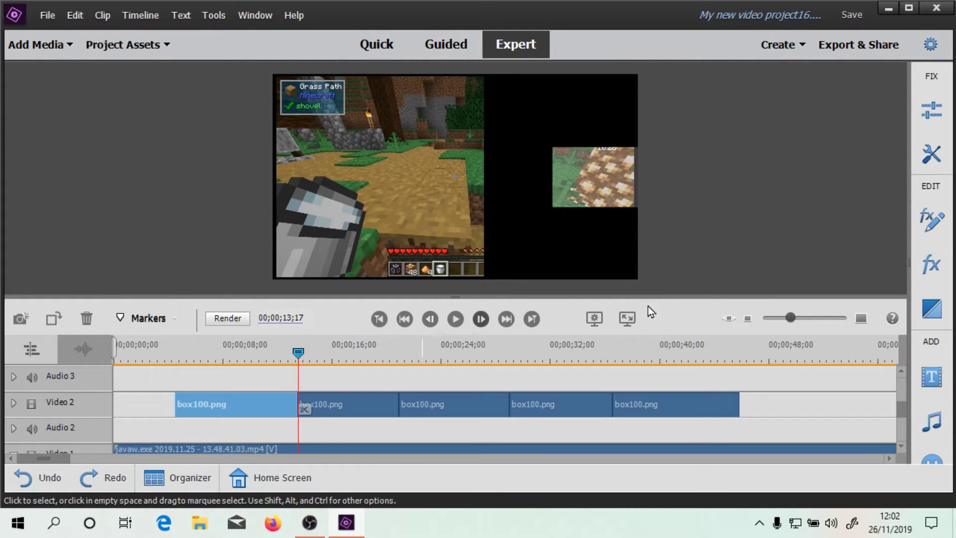
{"action": "left_click", "coordinate": [932, 155]}
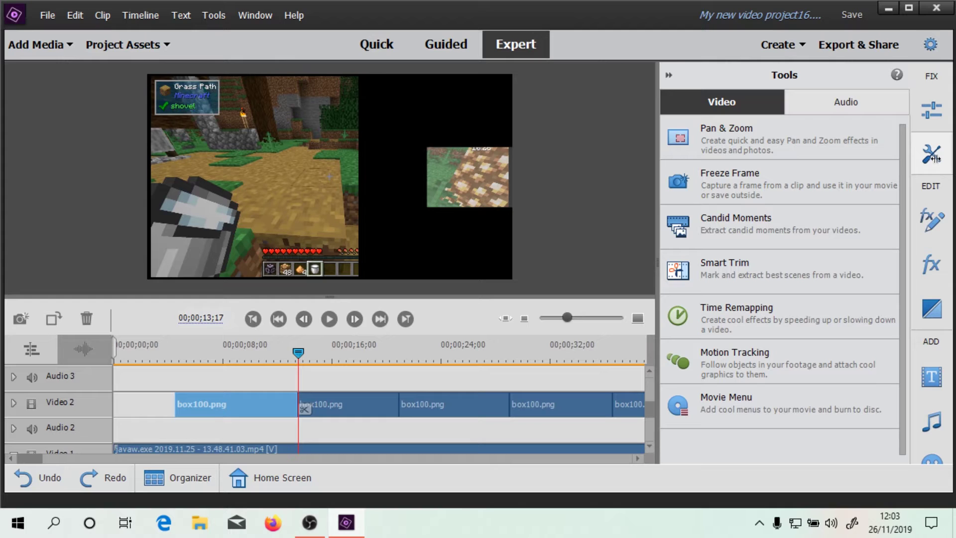
{"action": "left_click", "coordinate": [932, 218]}
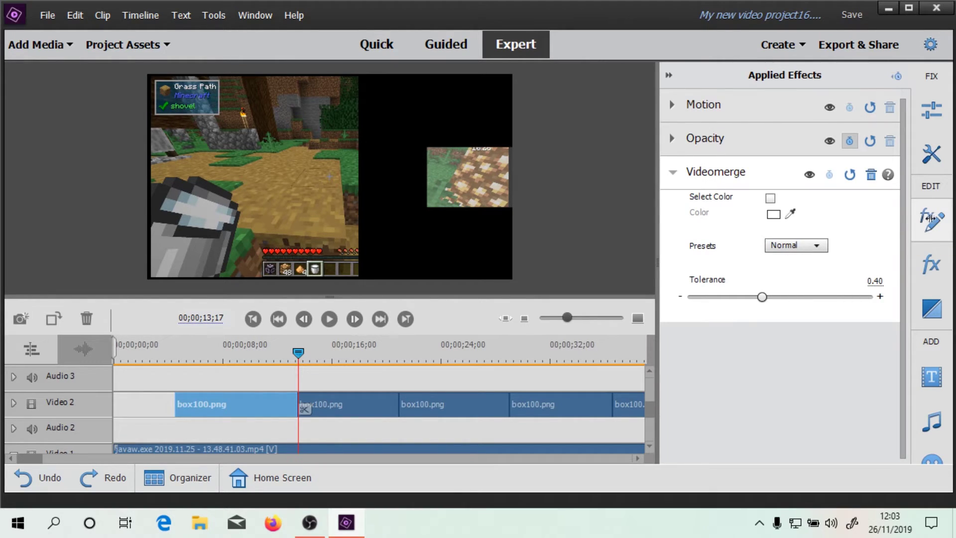
{"action": "left_click", "coordinate": [671, 105]}
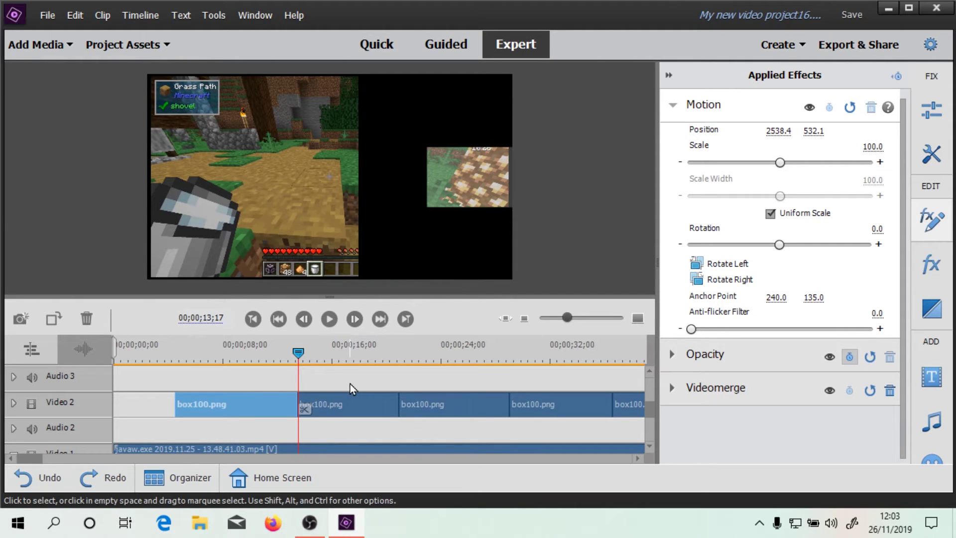
{"action": "mouse_move", "coordinate": [301, 366]}
{"action": "left_mouse_down"}
{"action": "mouse_move", "coordinate": [291, 358]}
{"action": "mouse_move", "coordinate": [305, 358]}
{"action": "left_mouse_up"}
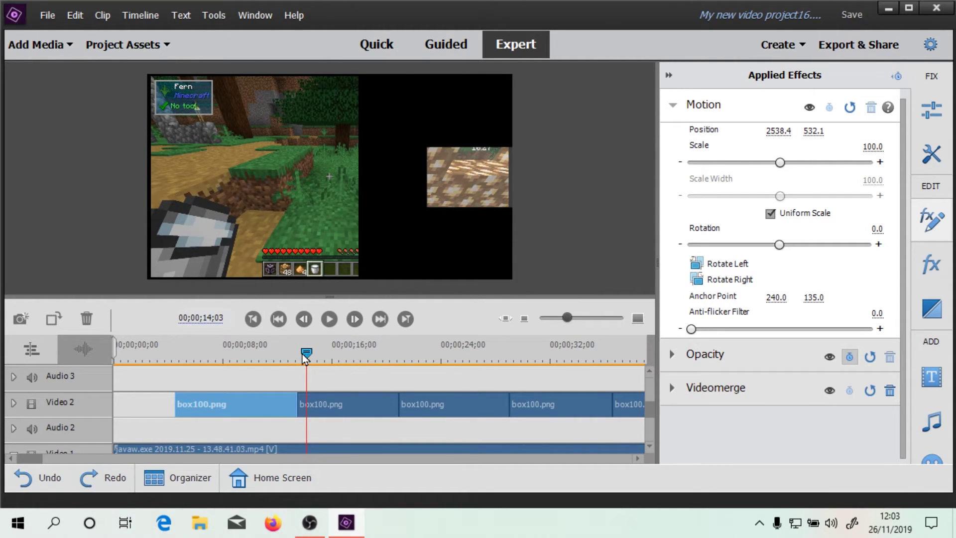
Step: Try larger Scale values on the box clip, undo both back to 100, and show the Tools list
{"action": "left_click_drag", "start_coordinate": [305, 358], "coordinate": [295, 359]}
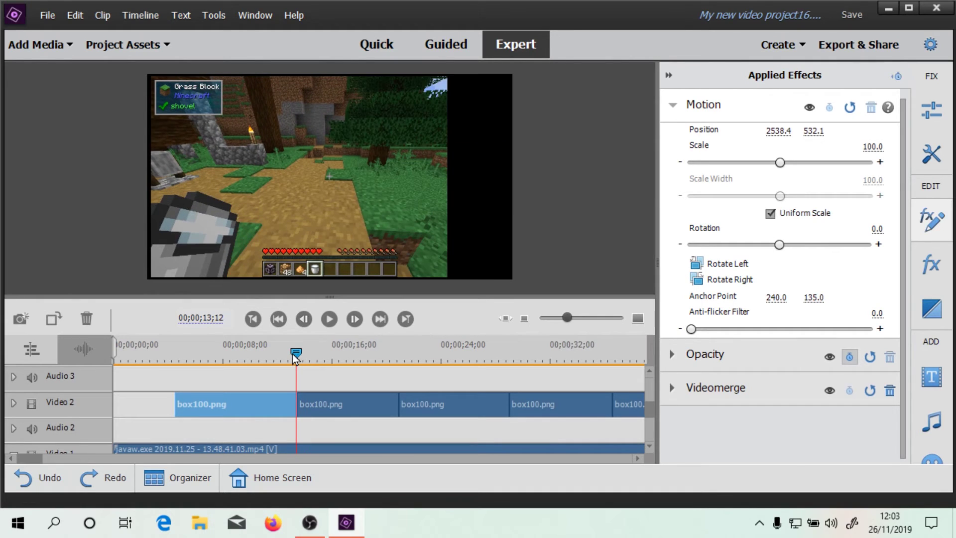
{"action": "mouse_move", "coordinate": [293, 352]}
{"action": "left_click_drag", "start_coordinate": [787, 159], "coordinate": [826, 163]}
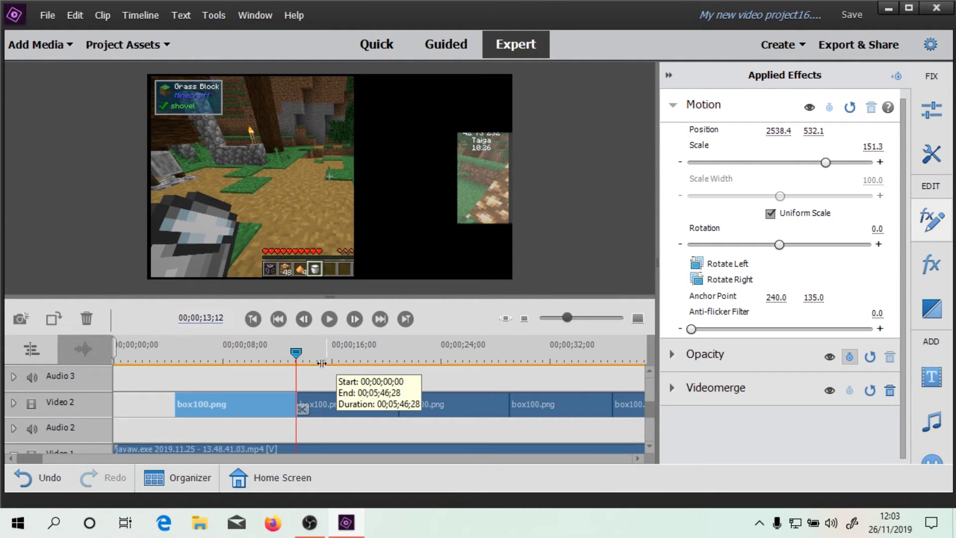
{"action": "left_click_drag", "start_coordinate": [296, 352], "coordinate": [181, 360]}
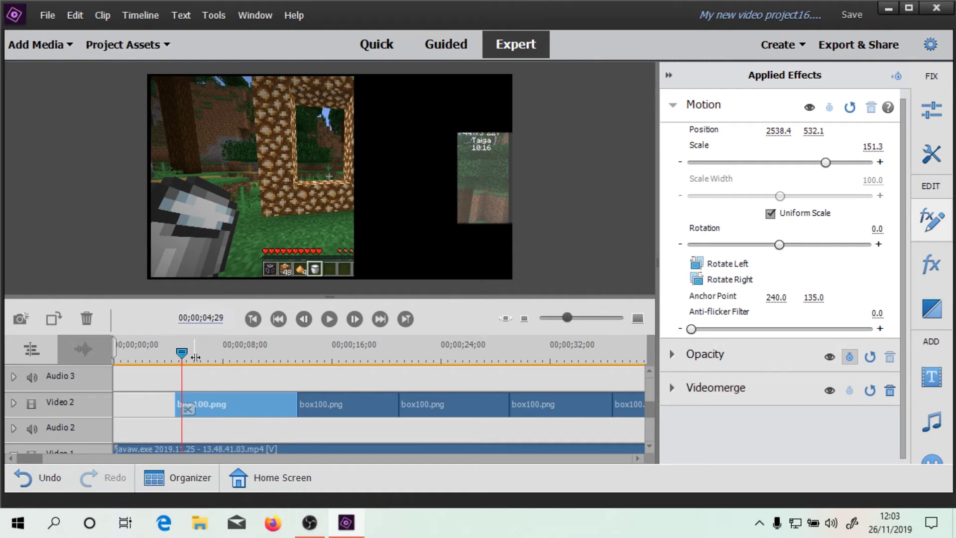
{"action": "key", "text": "ctrl+z"}
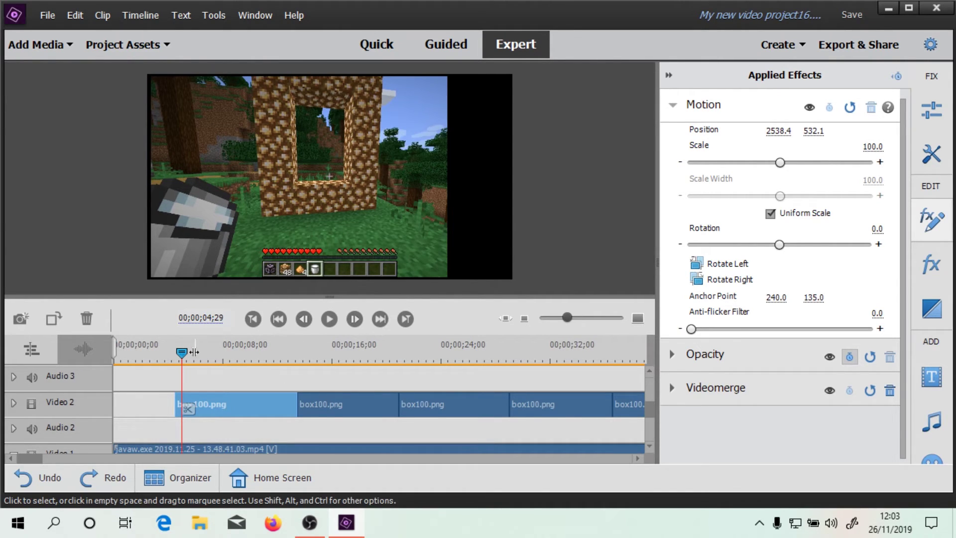
{"action": "left_click_drag", "start_coordinate": [182, 355], "coordinate": [293, 362]}
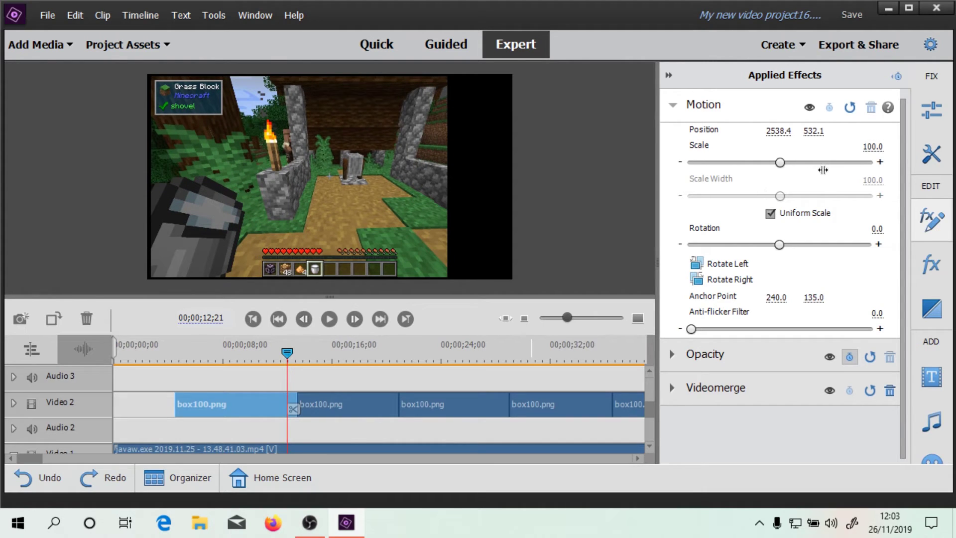
{"action": "left_click_drag", "start_coordinate": [782, 163], "coordinate": [826, 177]}
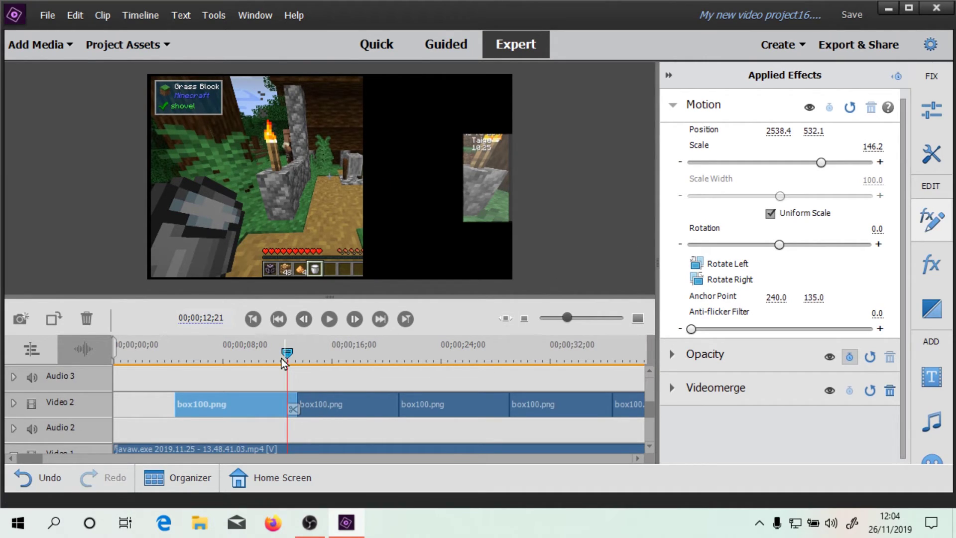
{"action": "left_click_drag", "start_coordinate": [284, 361], "coordinate": [253, 352]}
{"action": "key", "text": "ctrl+z"}
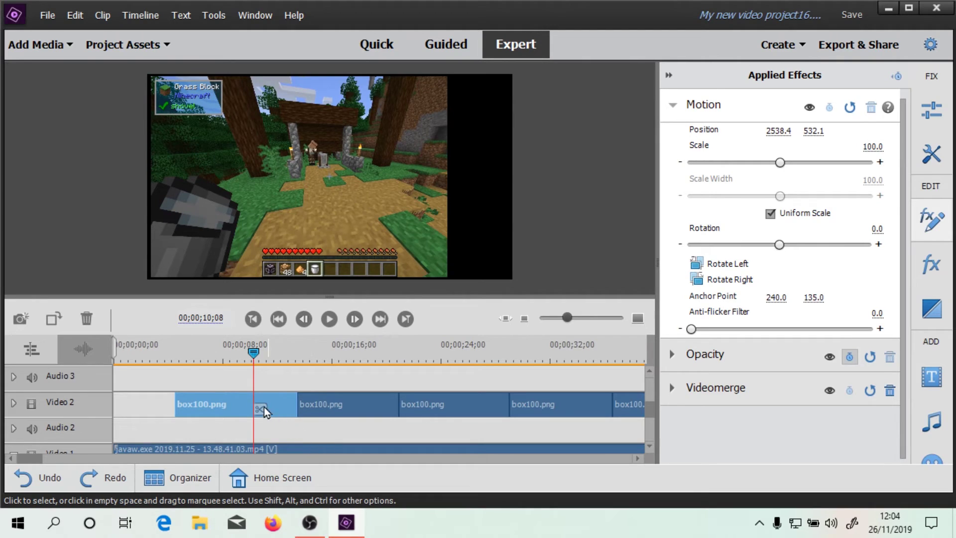
{"action": "left_click", "coordinate": [930, 117]}
{"action": "left_click", "coordinate": [930, 154]}
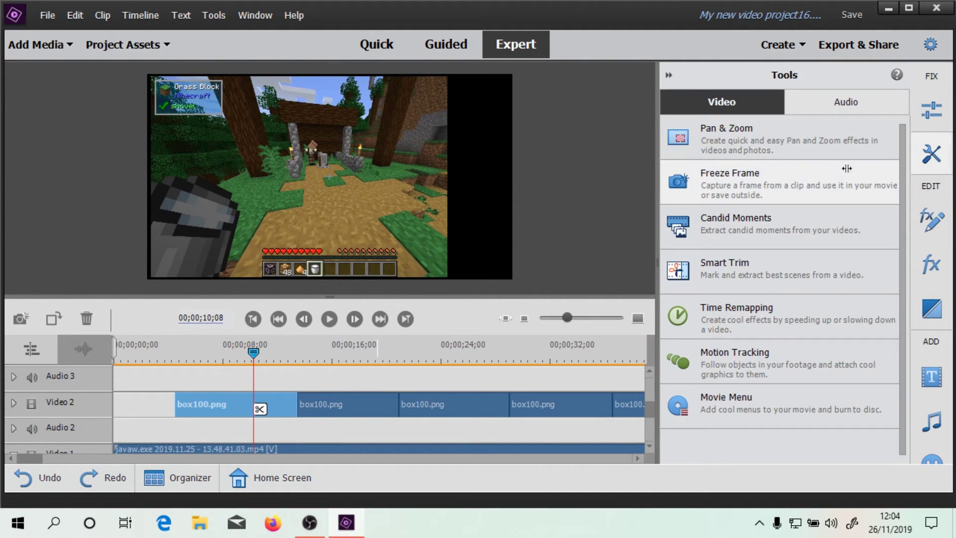
Step: Cancel Pan and Zoom without saving, scrub across the box clip, and show the Adjustments list
{"action": "left_click", "coordinate": [806, 142]}
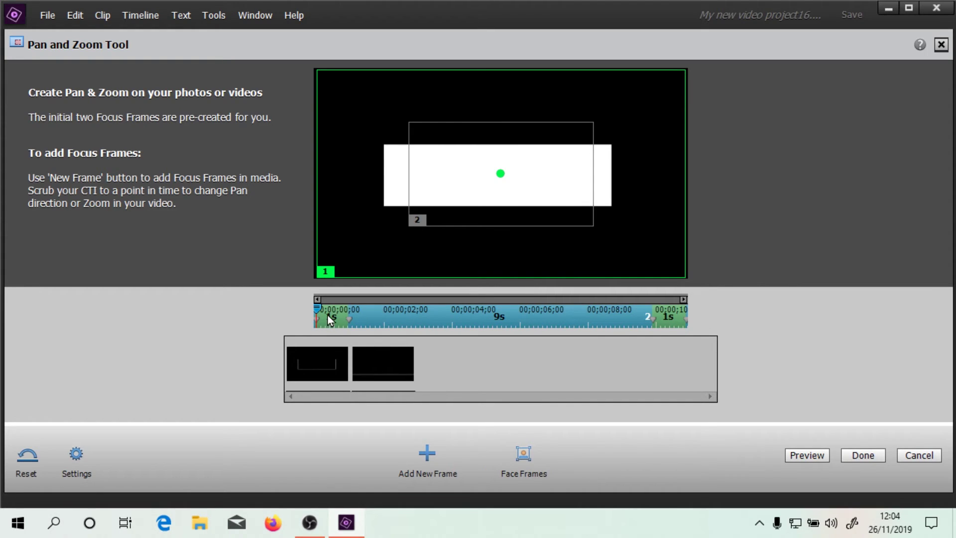
{"action": "left_click", "coordinate": [916, 455]}
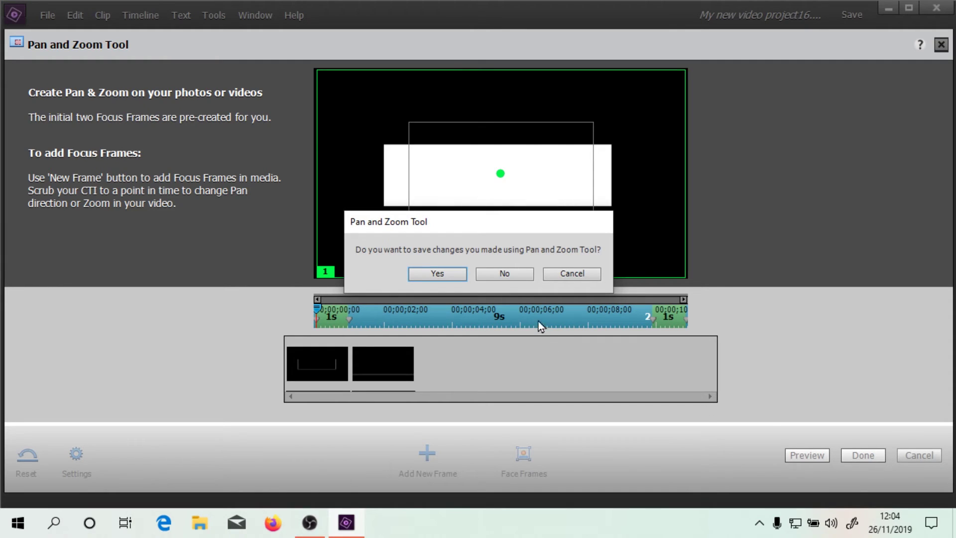
{"action": "left_click", "coordinate": [514, 273]}
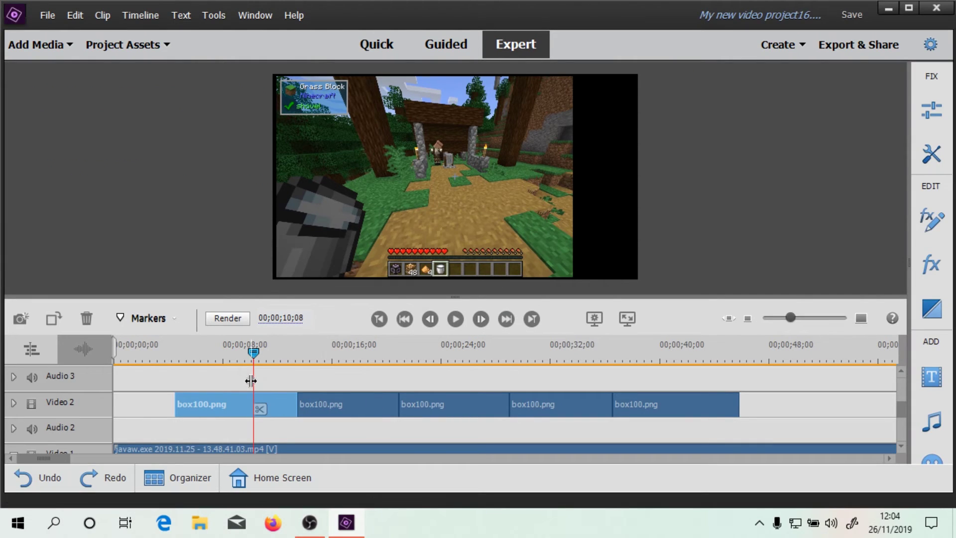
{"action": "mouse_move", "coordinate": [253, 353]}
{"action": "left_mouse_down"}
{"action": "mouse_move", "coordinate": [169, 355]}
{"action": "mouse_move", "coordinate": [294, 357]}
{"action": "mouse_move", "coordinate": [299, 366]}
{"action": "mouse_move", "coordinate": [294, 354]}
{"action": "mouse_move", "coordinate": [172, 354]}
{"action": "mouse_move", "coordinate": [294, 351]}
{"action": "mouse_move", "coordinate": [271, 353]}
{"action": "left_mouse_up"}
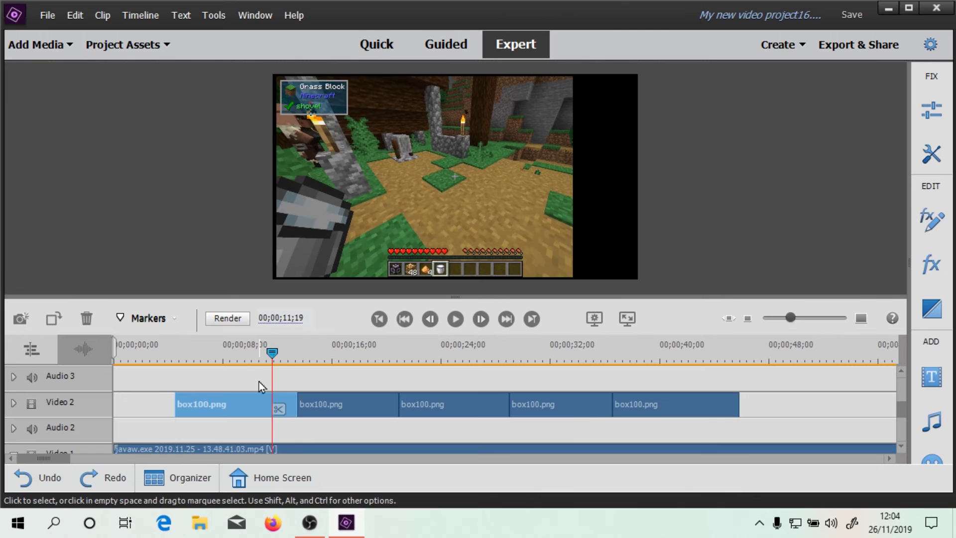
{"action": "left_click", "coordinate": [930, 111]}
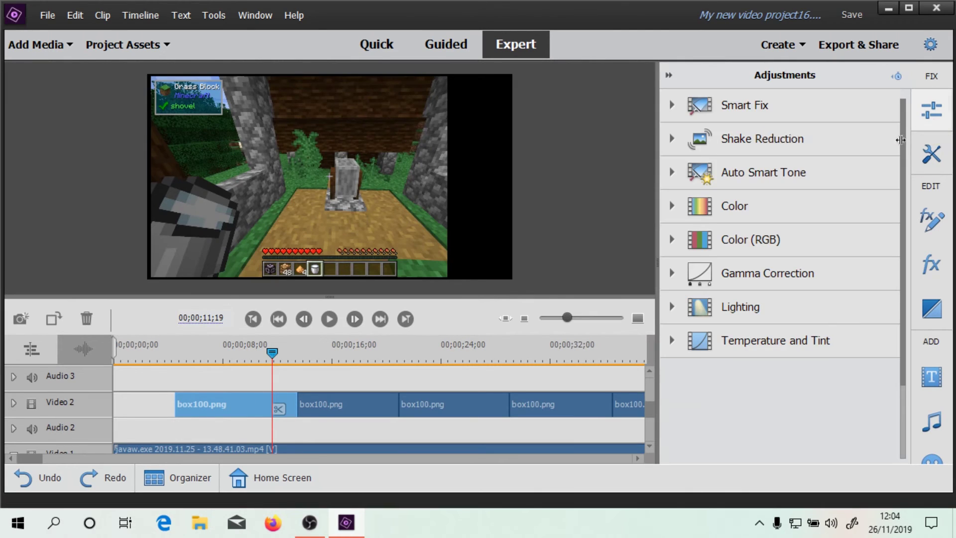
Step: Reopen the Pan and Zoom Tool on the box clip and select focus frames 1 and 2
{"action": "left_click", "coordinate": [931, 154]}
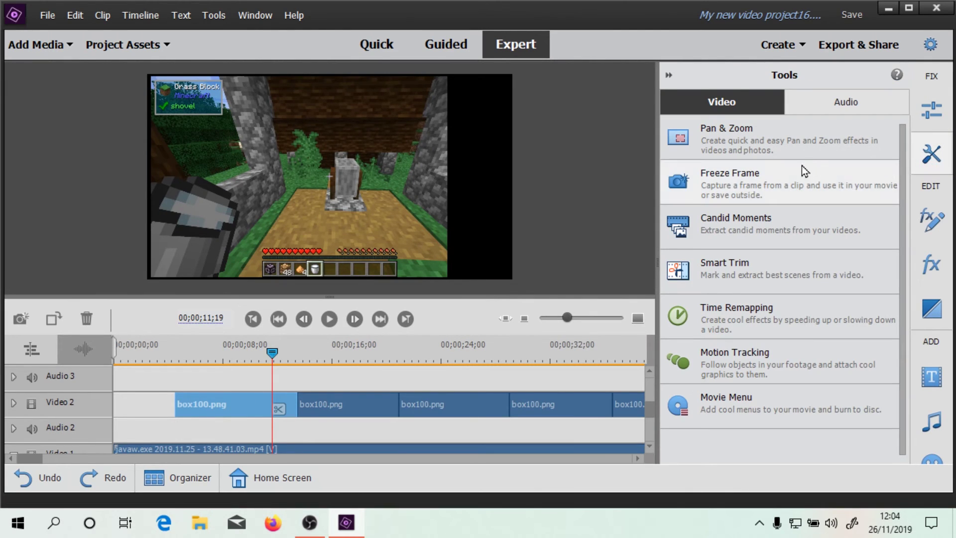
{"action": "left_click", "coordinate": [800, 147]}
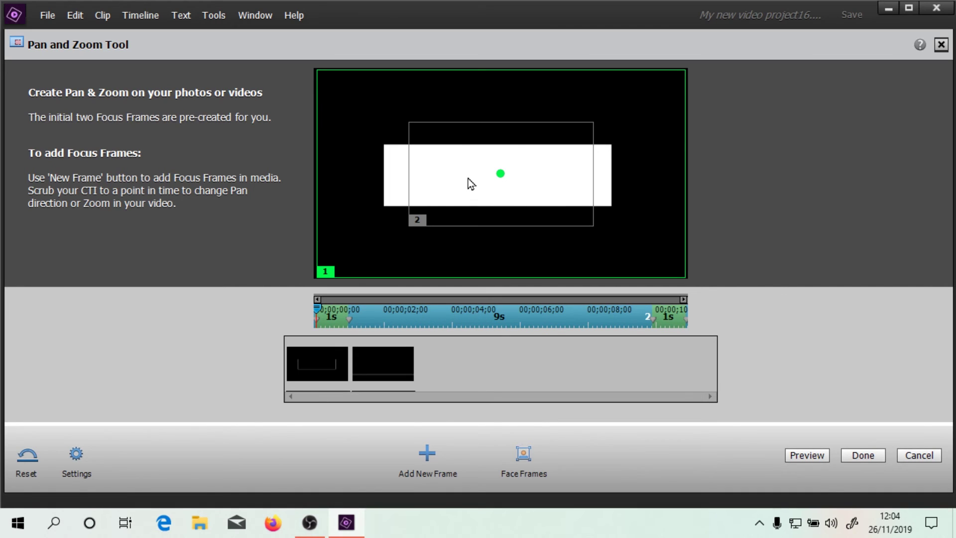
{"action": "left_click", "coordinate": [362, 194]}
{"action": "mouse_move", "coordinate": [388, 128]}
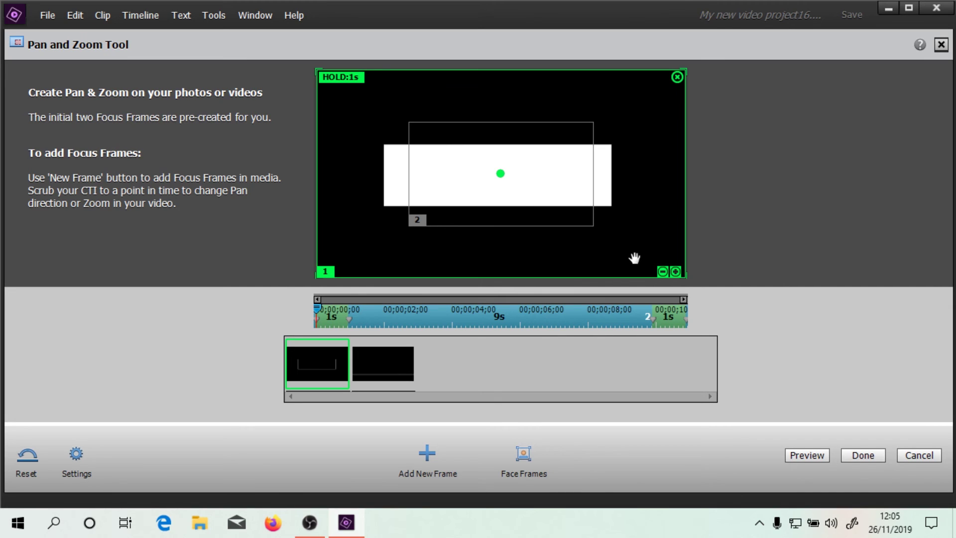
{"action": "left_click", "coordinate": [392, 368]}
Step: Set focus frame 1's hold duration to 0
{"action": "left_click", "coordinate": [301, 375]}
{"action": "left_click", "coordinate": [344, 80]}
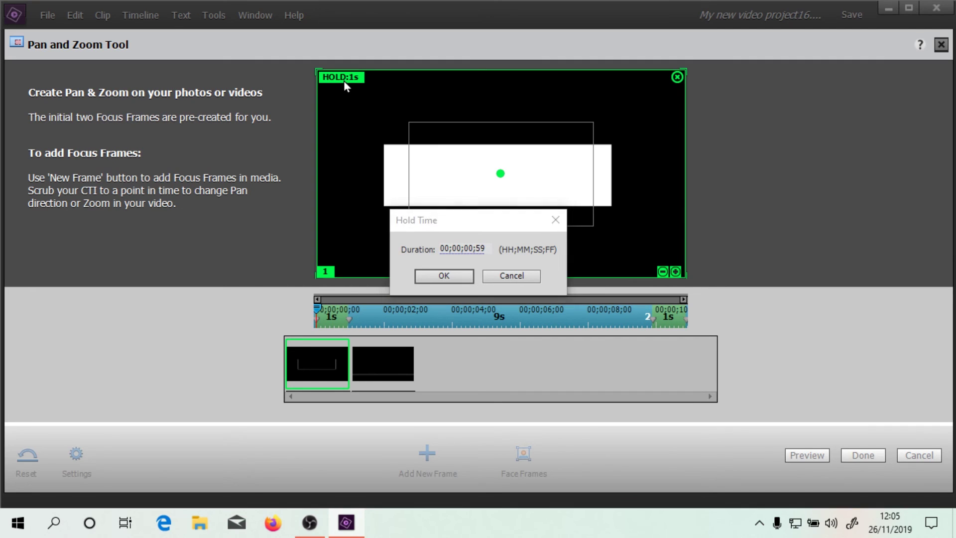
{"action": "double_click", "coordinate": [477, 248]}
{"action": "type", "text": "0"}
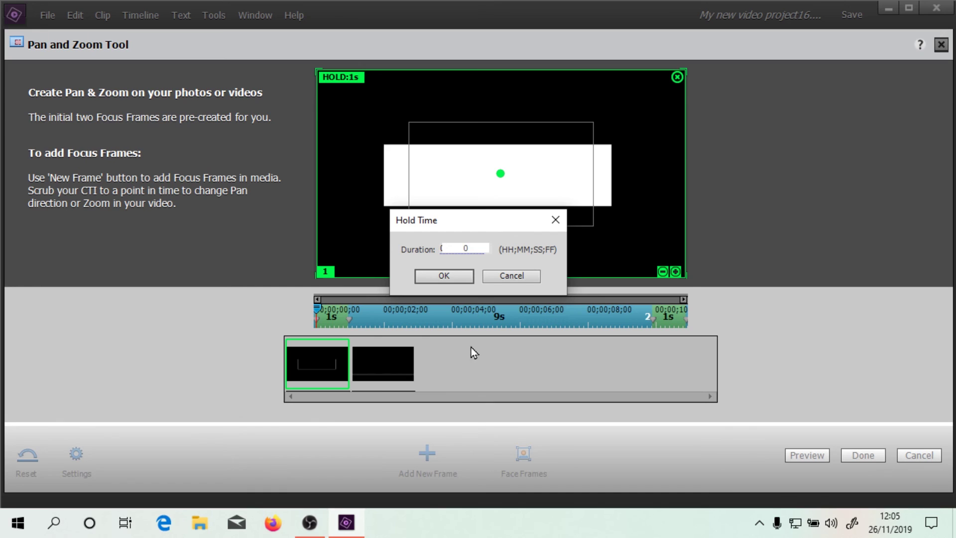
{"action": "left_click", "coordinate": [438, 275]}
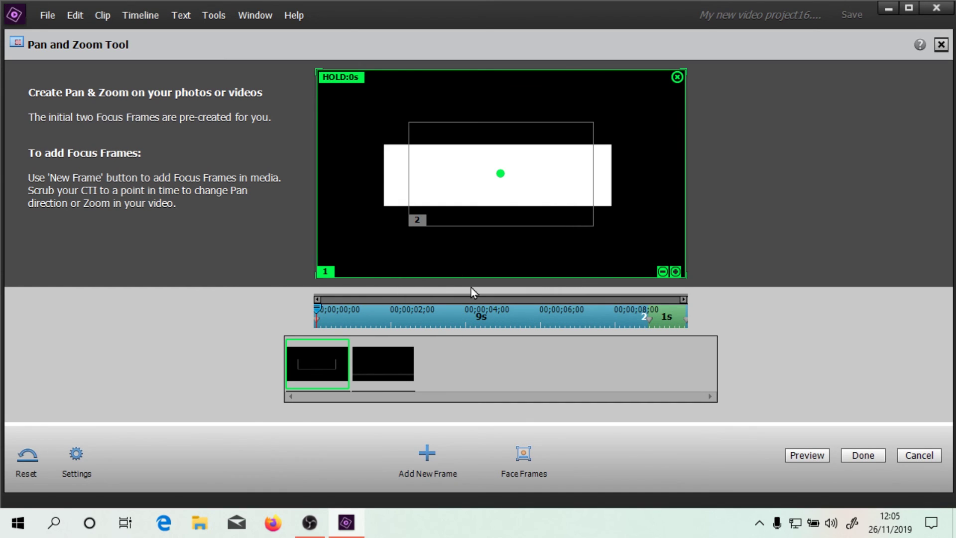
Step: Enter 200 as focus frame 2's hold duration, then review both focus frames
{"action": "left_click", "coordinate": [380, 360]}
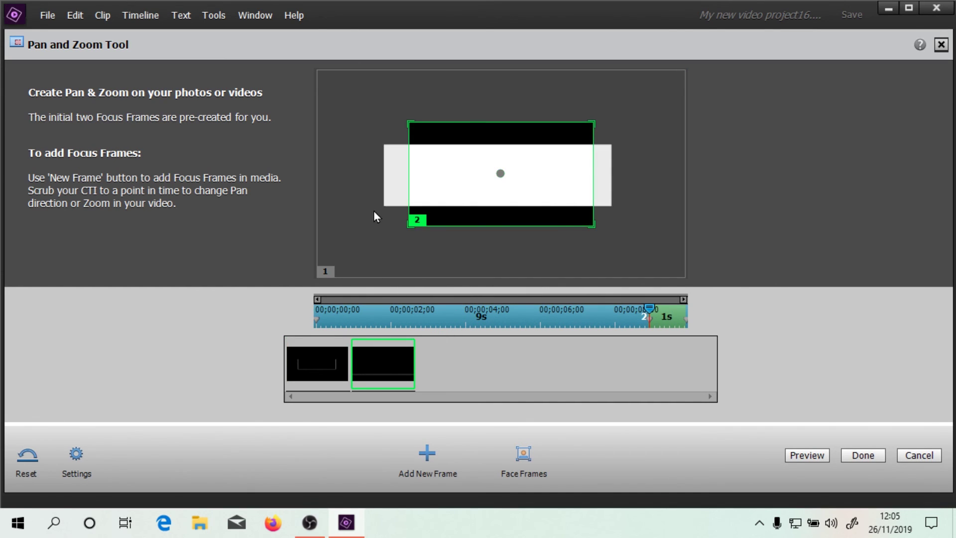
{"action": "left_click", "coordinate": [452, 136]}
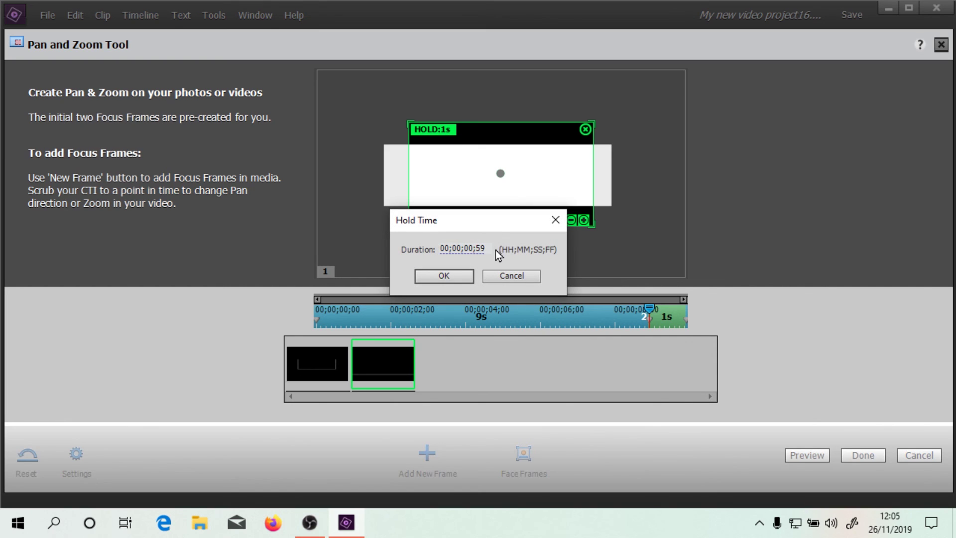
{"action": "double_click", "coordinate": [478, 249]}
{"action": "type", "text": "200"}
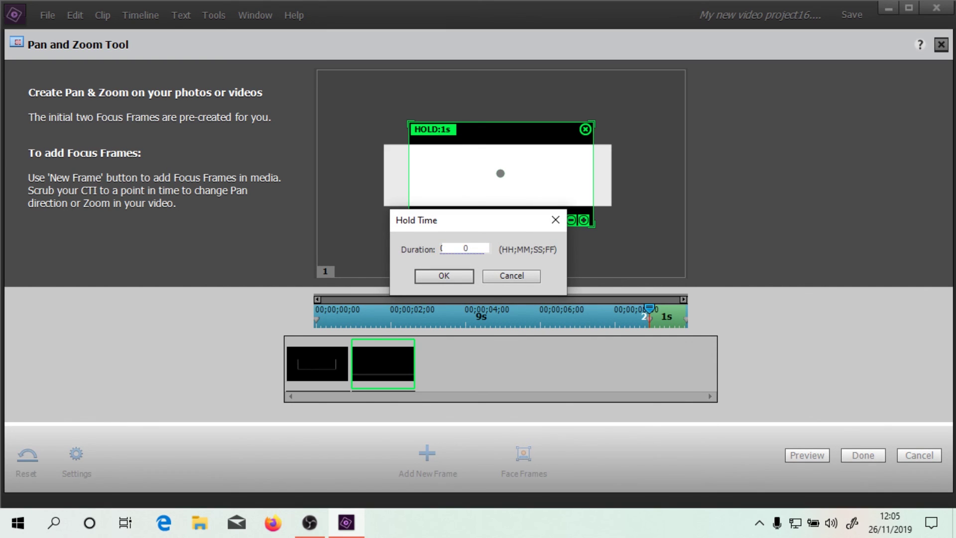
{"action": "left_click", "coordinate": [422, 276]}
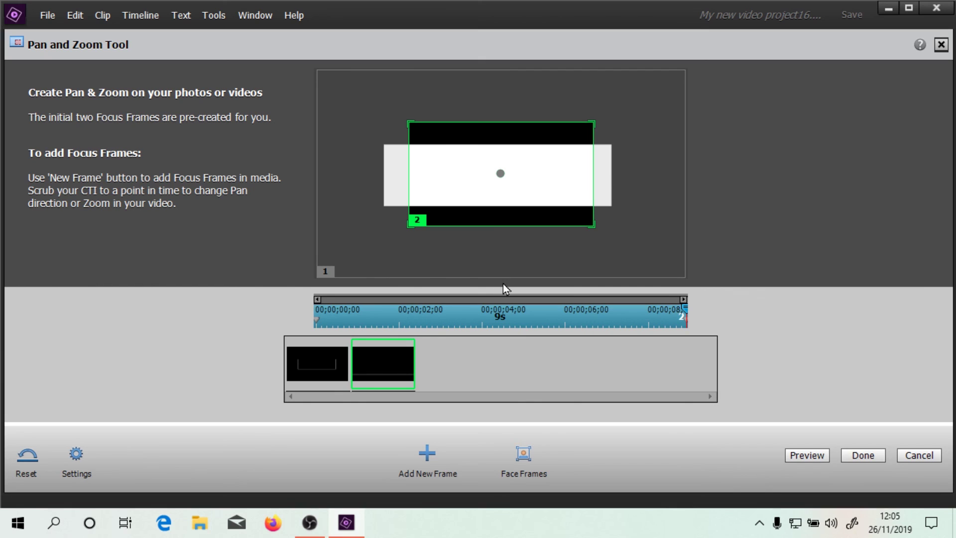
{"action": "left_click", "coordinate": [332, 360]}
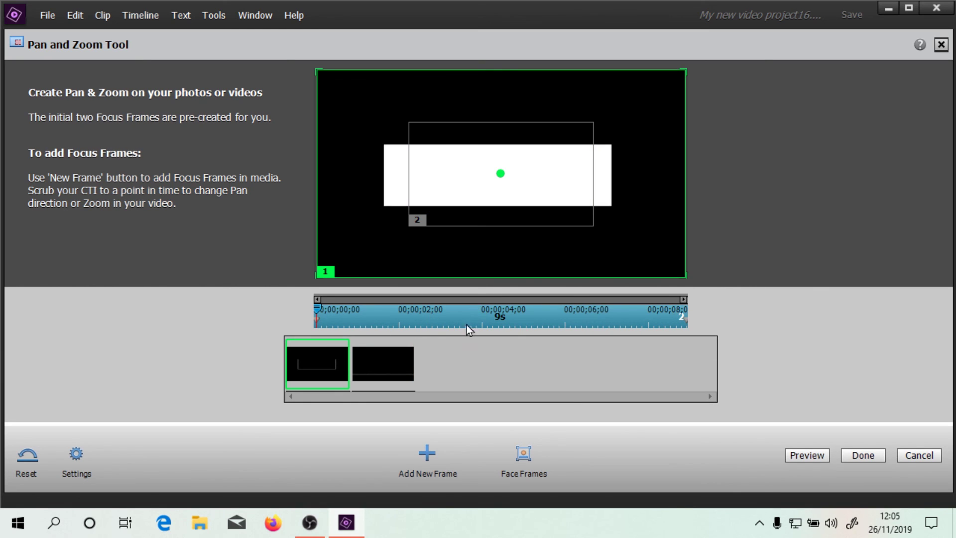
{"action": "left_click", "coordinate": [399, 371]}
{"action": "left_click", "coordinate": [312, 375]}
Step: Apply the Pan and Zoom and preview the box clip from about 4 seconds
{"action": "left_click", "coordinate": [862, 459]}
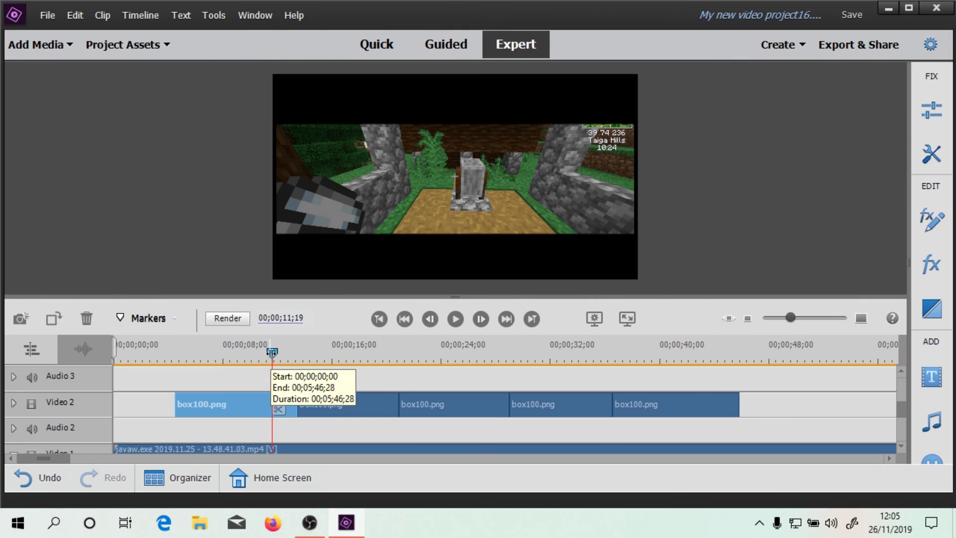
{"action": "left_click_drag", "start_coordinate": [271, 352], "coordinate": [169, 352]}
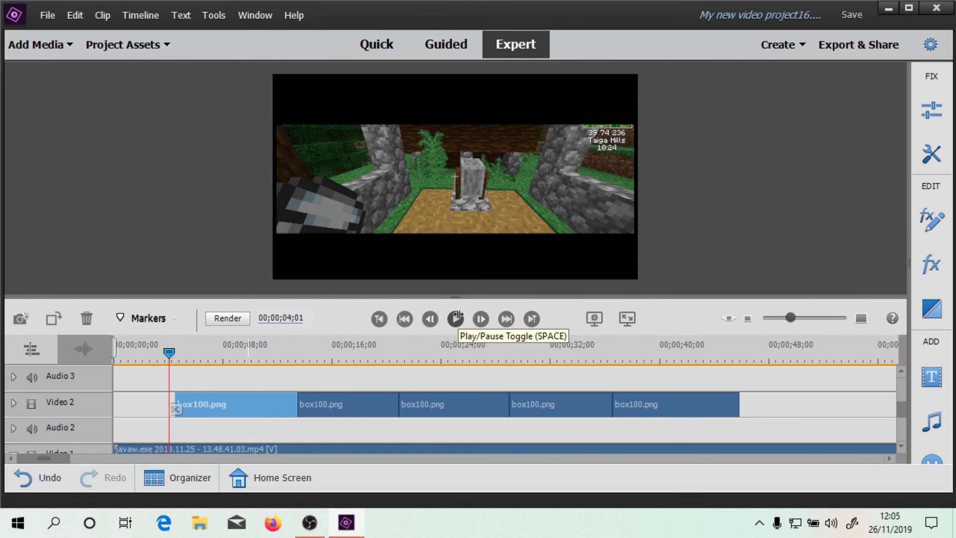
{"action": "left_click", "coordinate": [456, 316]}
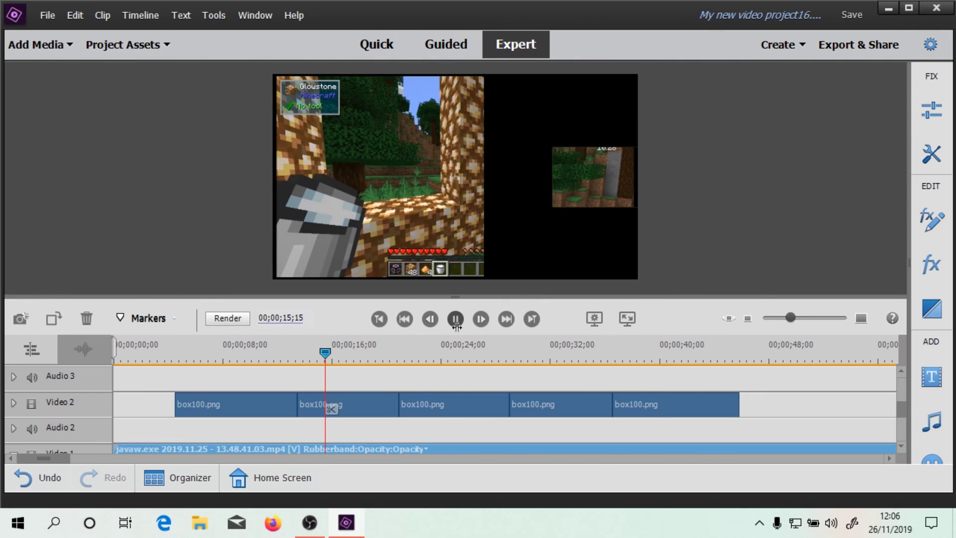
{"action": "left_click", "coordinate": [455, 326]}
Step: Open the Pan and Zoom Tool on the Minecraft footage clip at about 8 seconds
{"action": "left_click_drag", "start_coordinate": [339, 363], "coordinate": [223, 367]}
{"action": "left_click", "coordinate": [926, 158]}
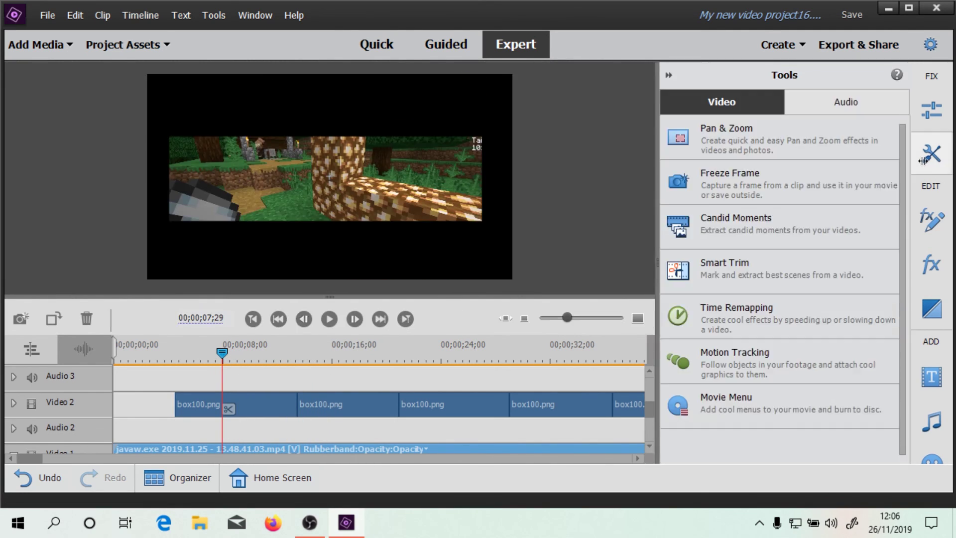
{"action": "left_click", "coordinate": [813, 139]}
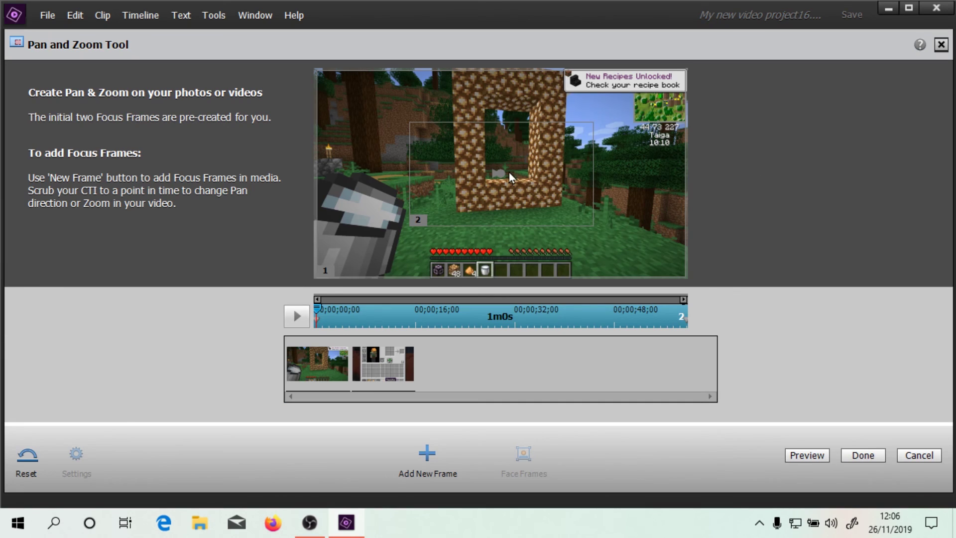